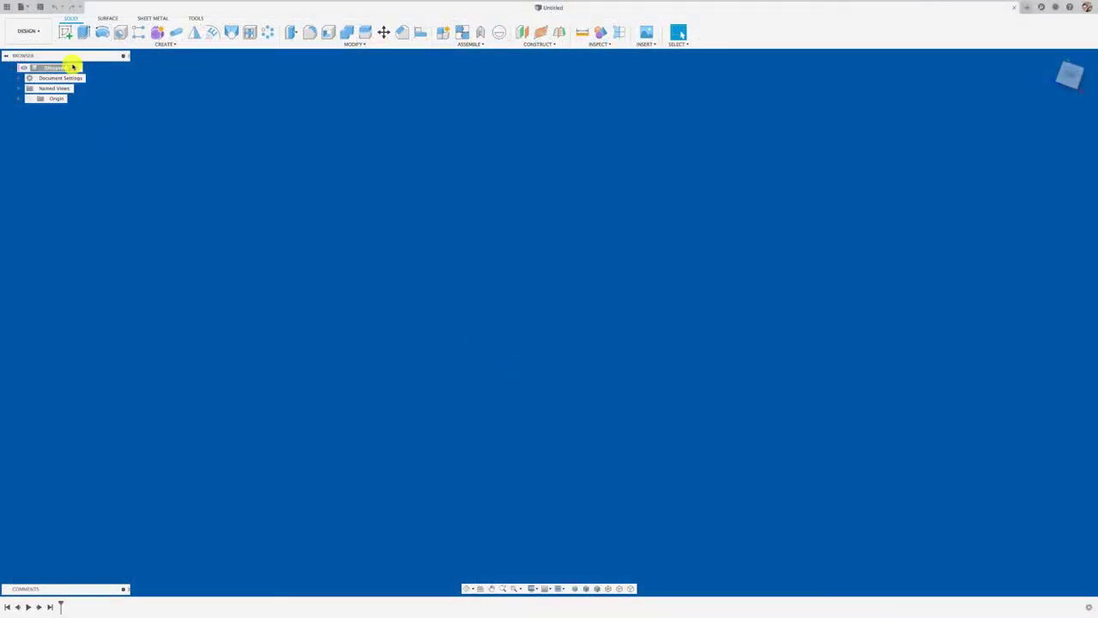
- Start a new sketch on the top origin plane, viewed from straight above
click(68, 32)
shift+middle_drag(561, 407, 1011, 120)
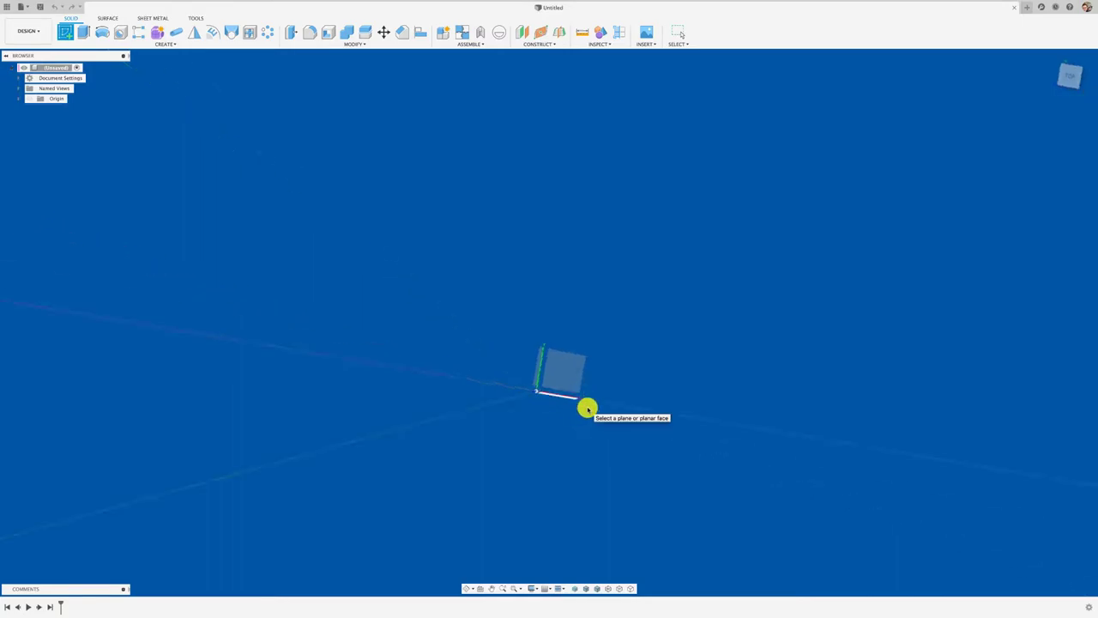
click(1070, 77)
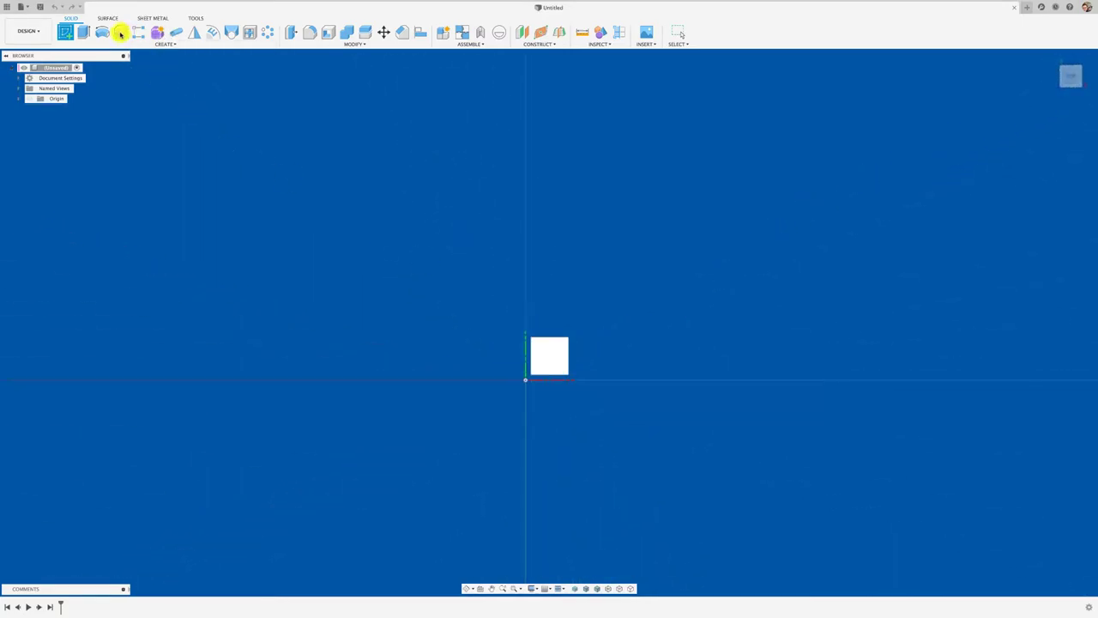
click(550, 354)
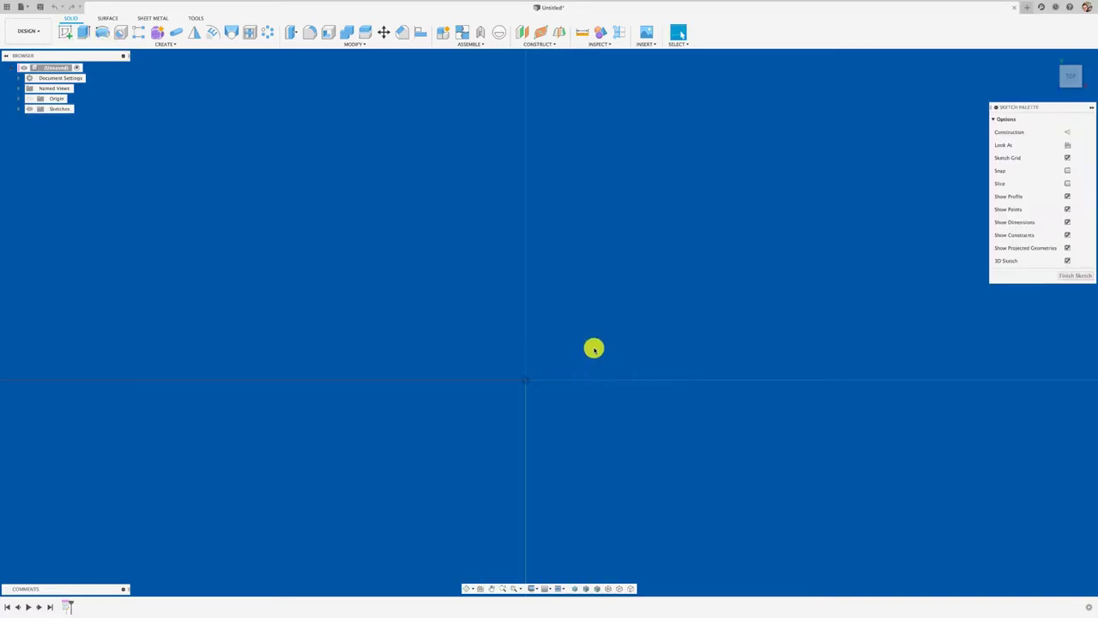
- Draw a circle centred at the origin
click(83, 32)
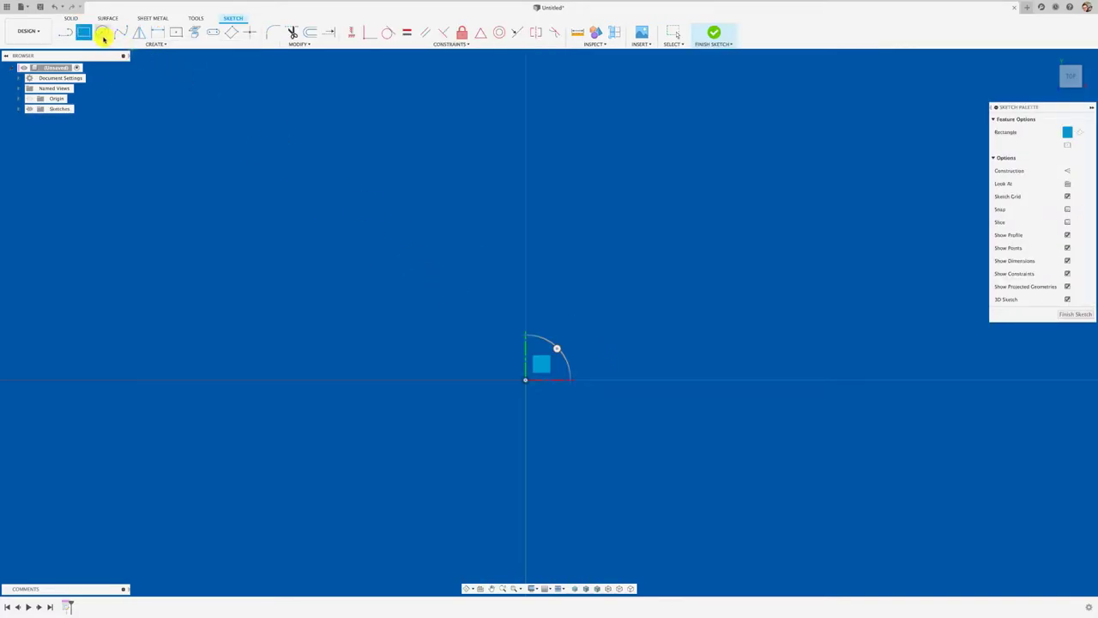
click(102, 32)
click(524, 380)
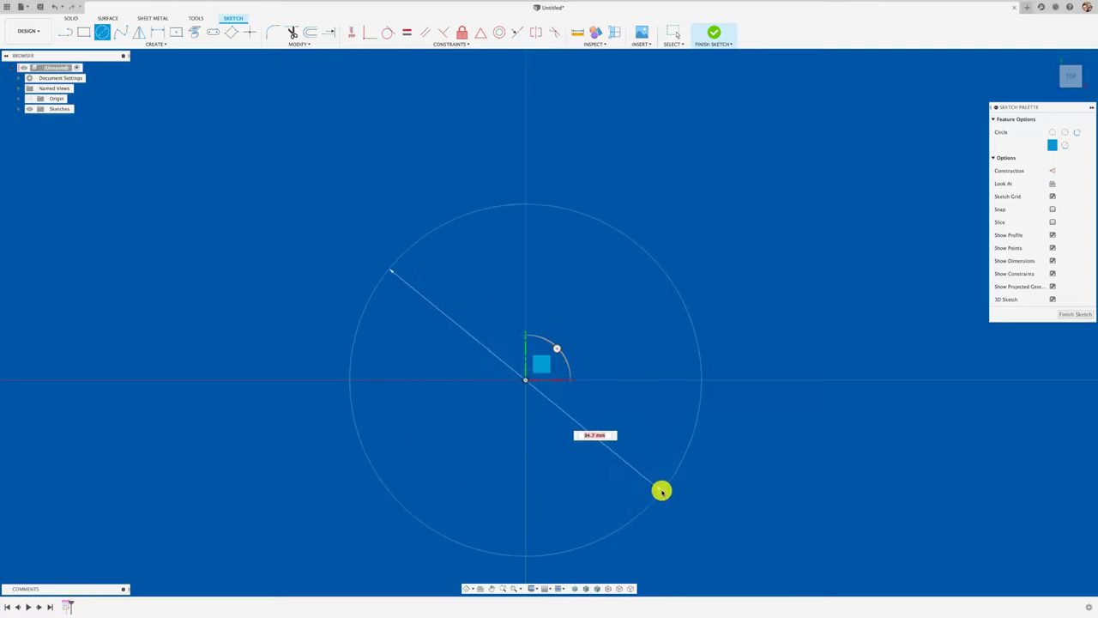
click(662, 485)
- Draw two overlapping rectangles crossing the circle's upper edge
click(84, 35)
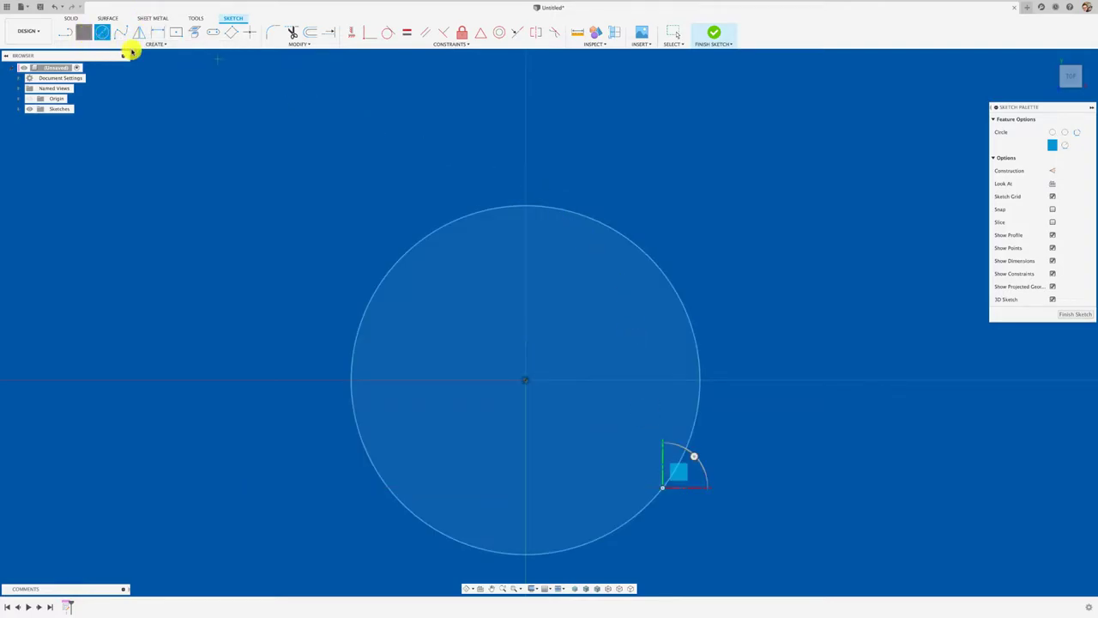
click(445, 87)
click(563, 295)
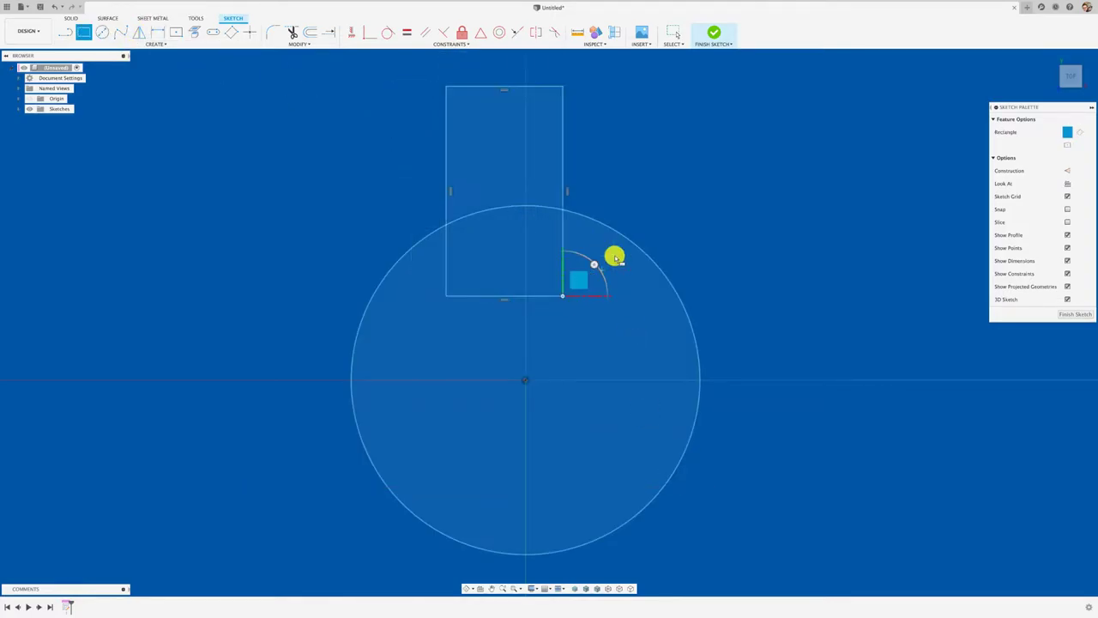
click(656, 158)
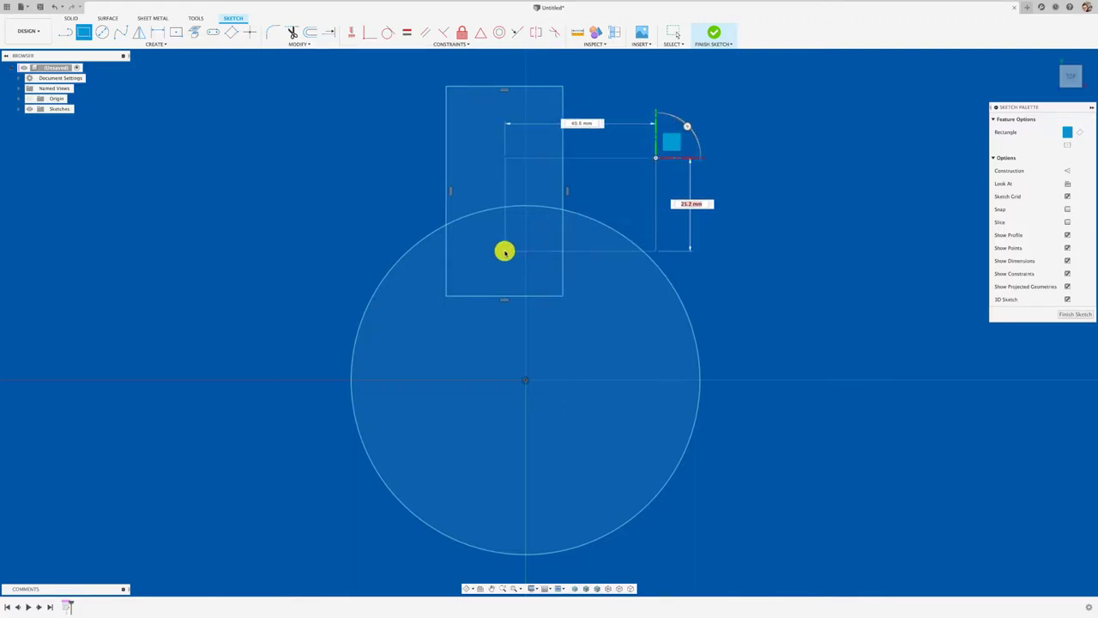
click(489, 279)
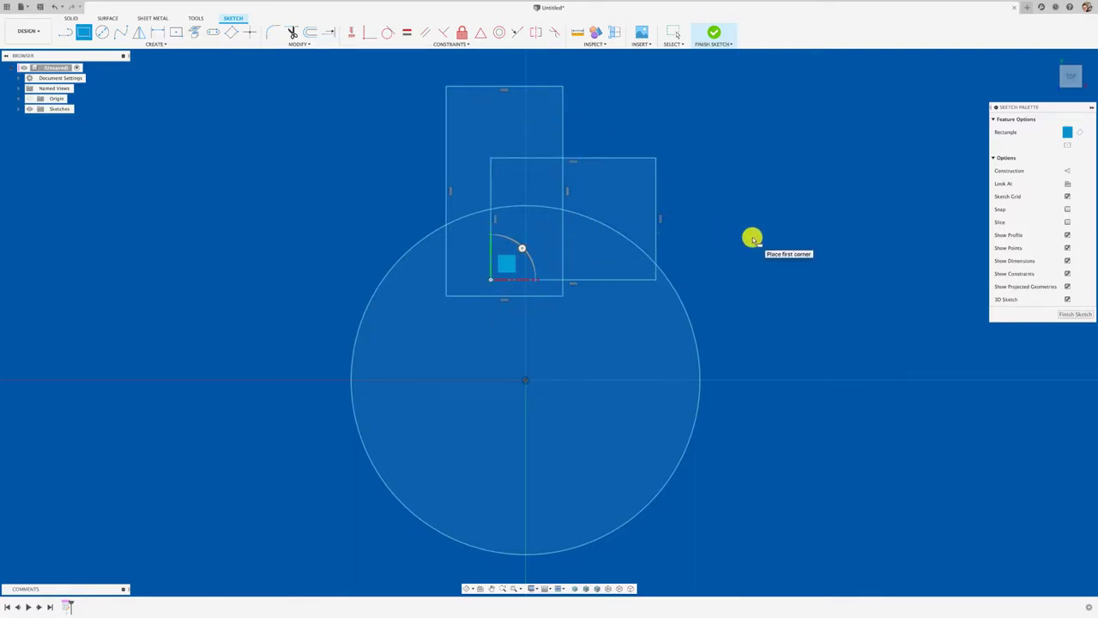
- Trim the overlapping rectangle edges and the circle arcs inside the rectangles
key(t)
click(539, 160)
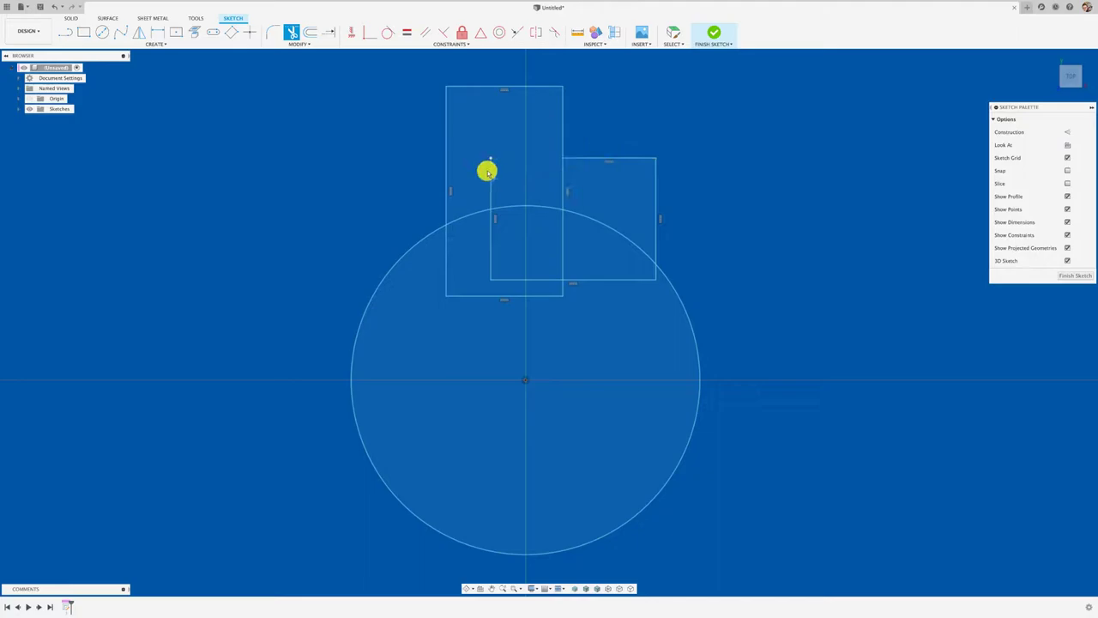
click(490, 170)
click(512, 207)
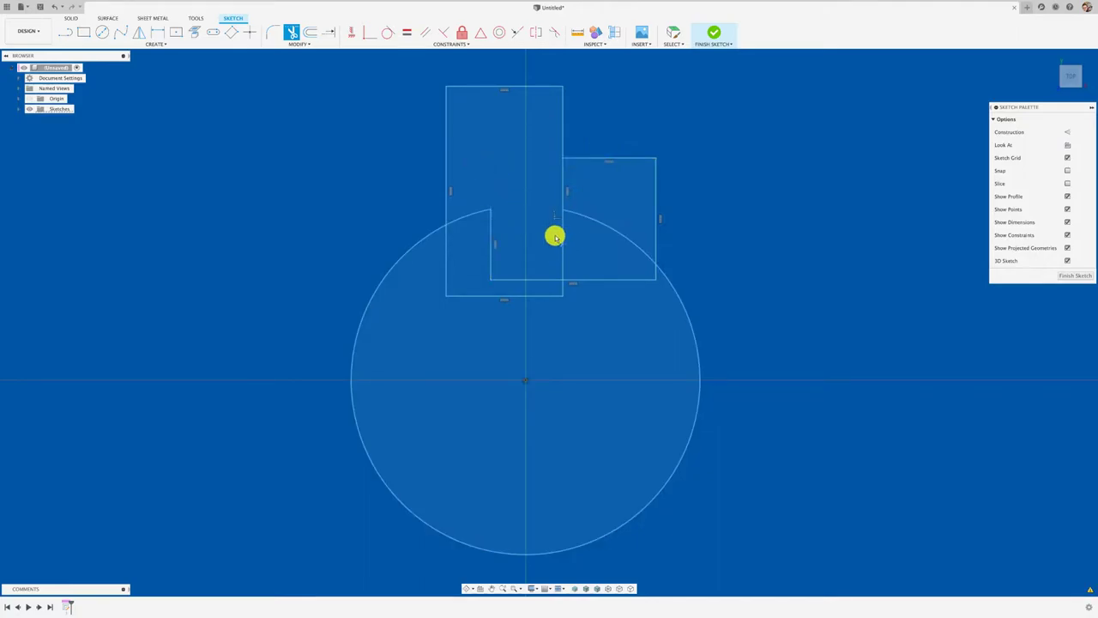
click(562, 233)
click(562, 191)
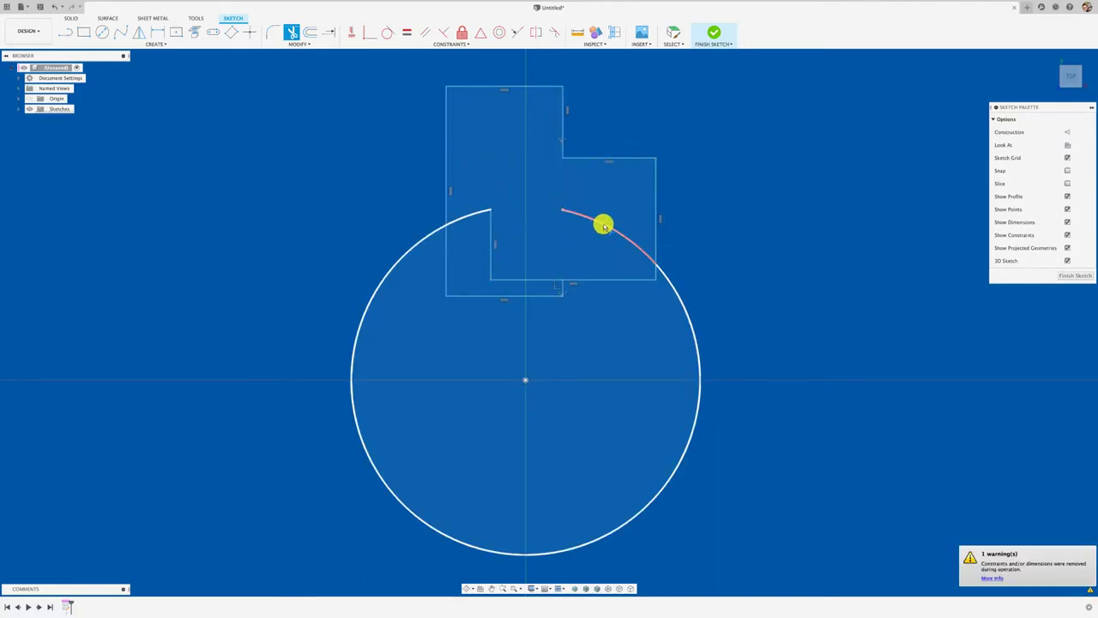
click(603, 224)
- Trim the remaining inner bottom edges and leftover stubs to leave one outline
click(564, 289)
click(490, 289)
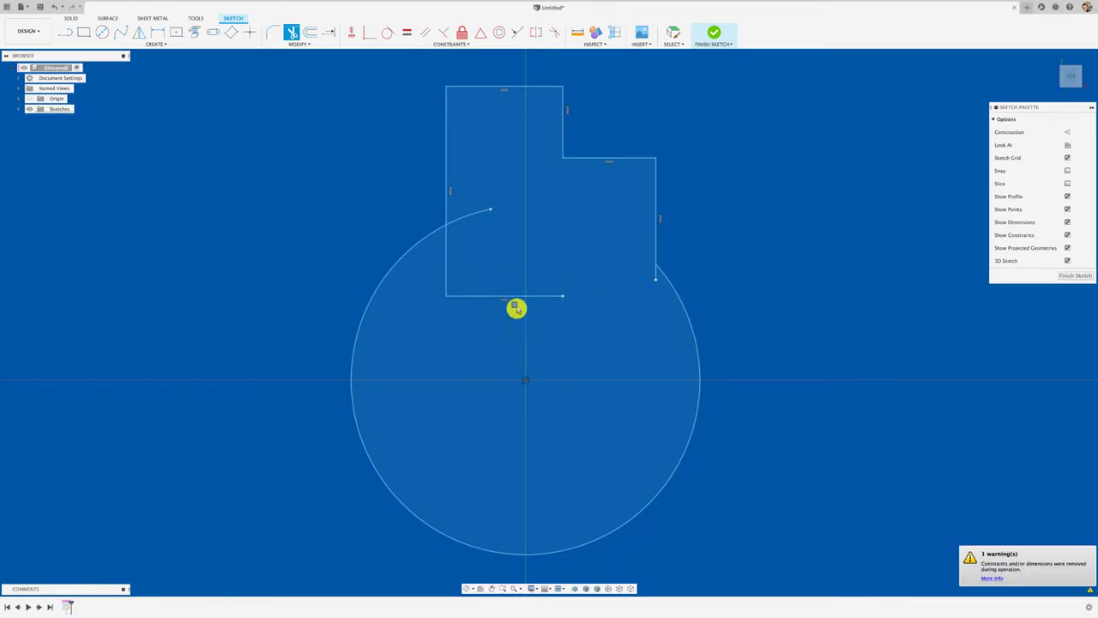
click(516, 307)
click(448, 263)
click(469, 217)
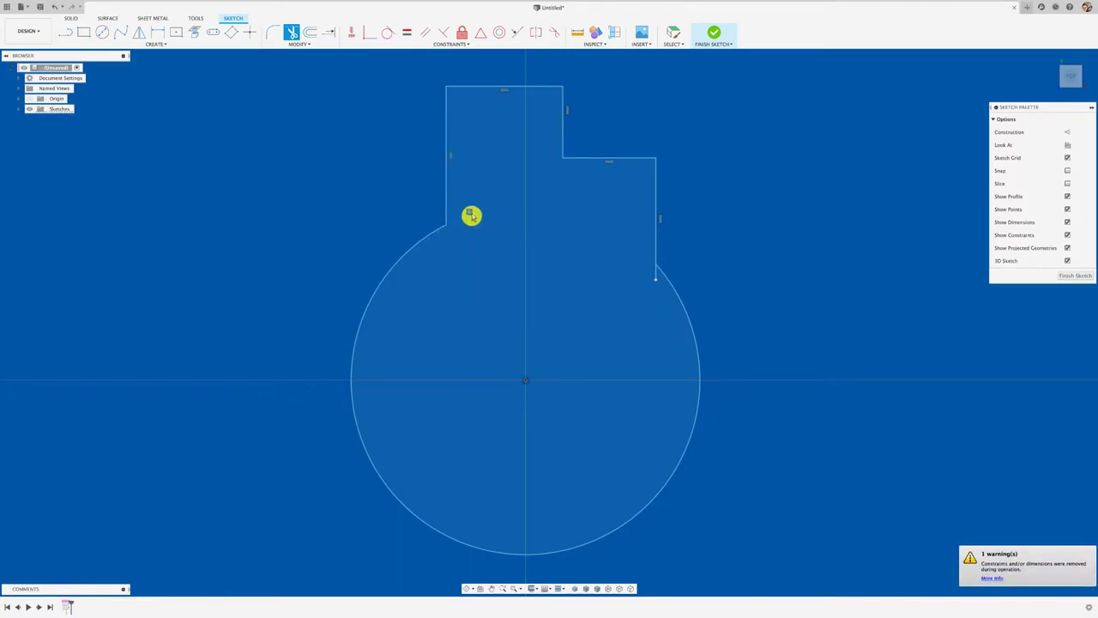
click(659, 277)
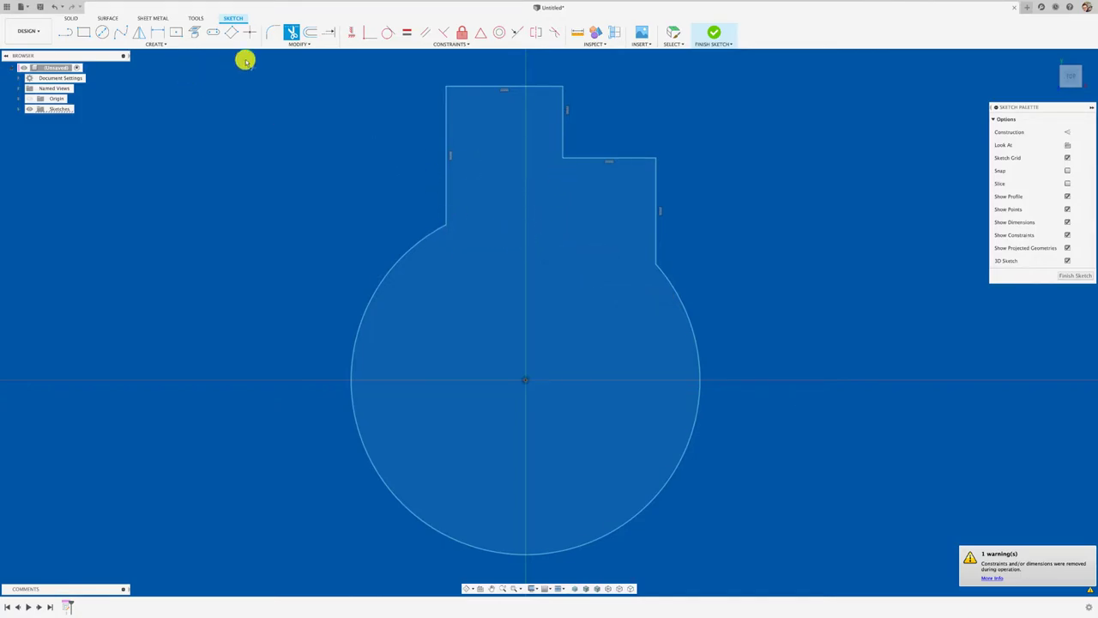
- Round the stepped tab's inner and outer corners with 4.9 mm fillets
click(271, 32)
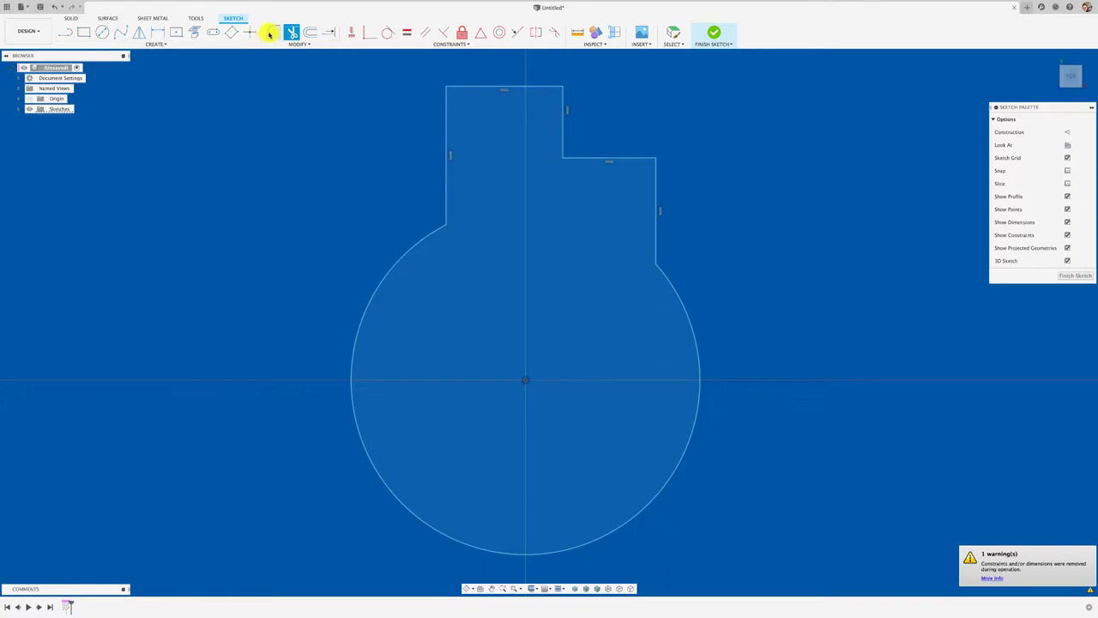
click(562, 143)
click(632, 158)
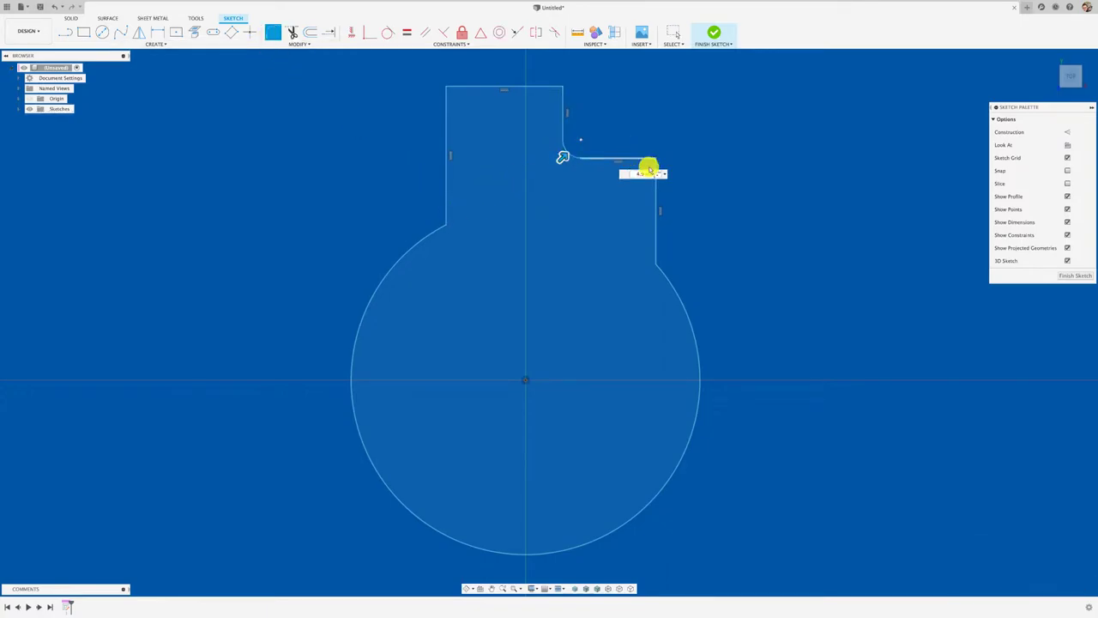
click(652, 171)
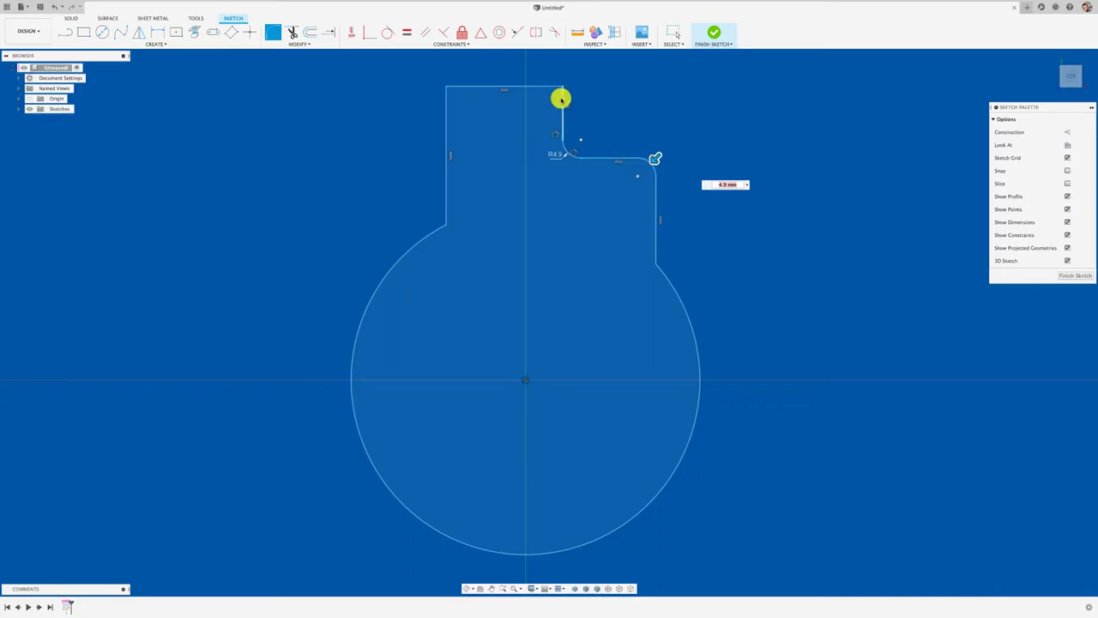
click(534, 87)
click(452, 98)
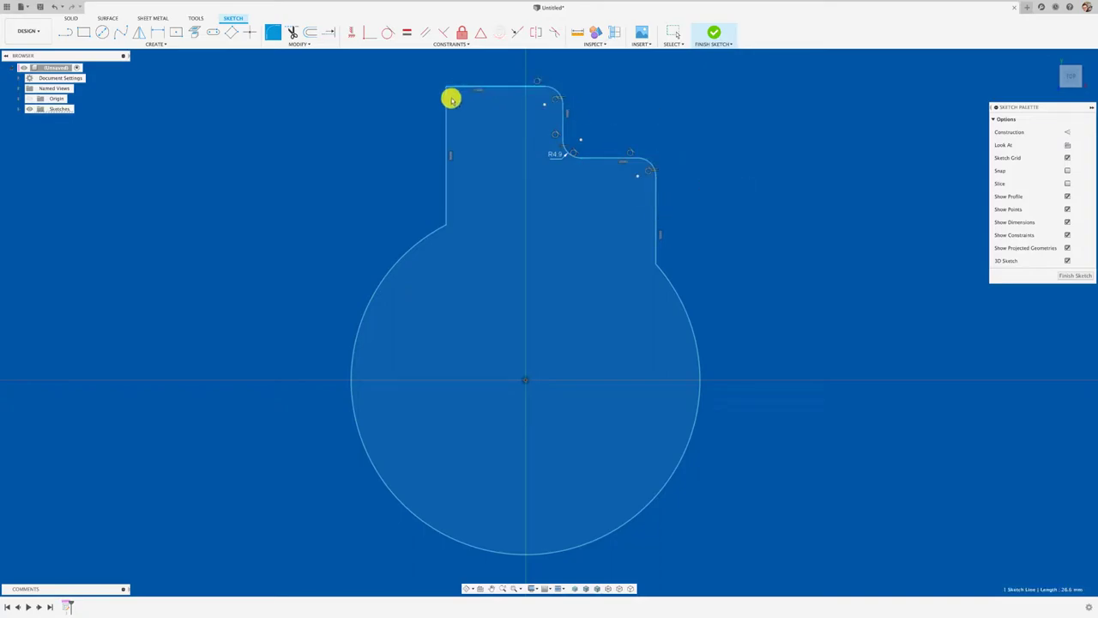
click(434, 230)
key(Escape)
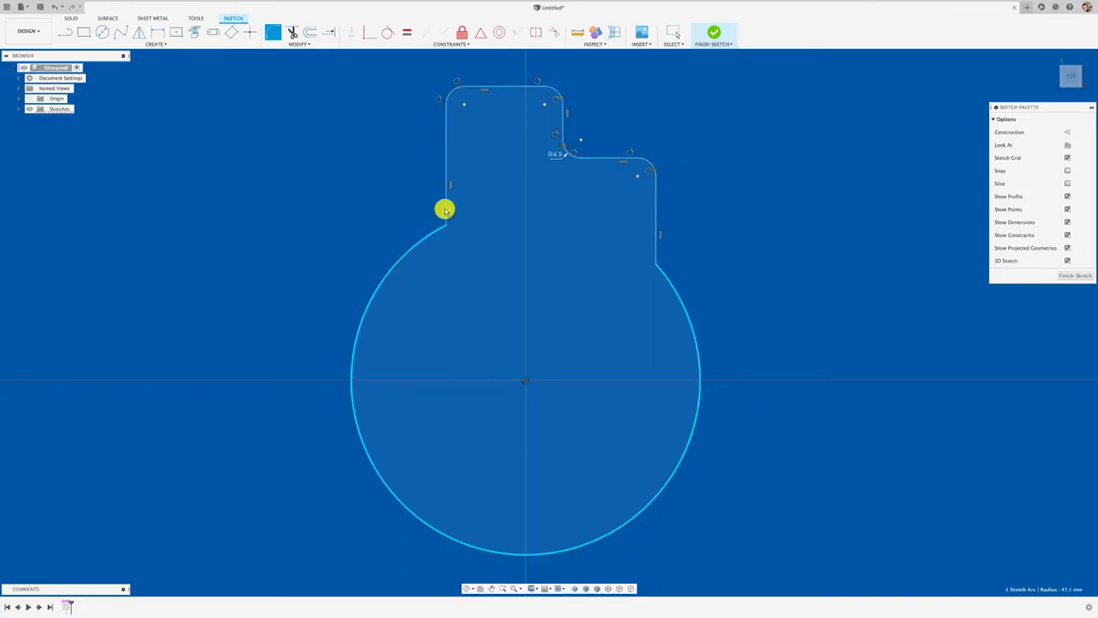
- Fillet both tab-to-disc junctions at 4.9 mm and finish the sketch
click(444, 208)
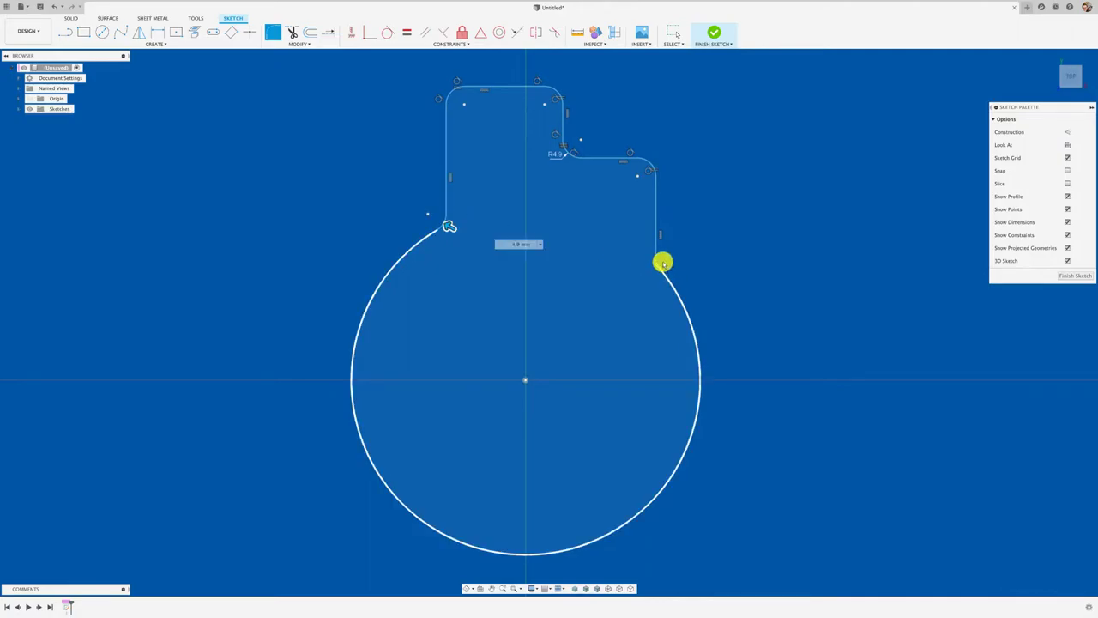
click(657, 259)
click(654, 250)
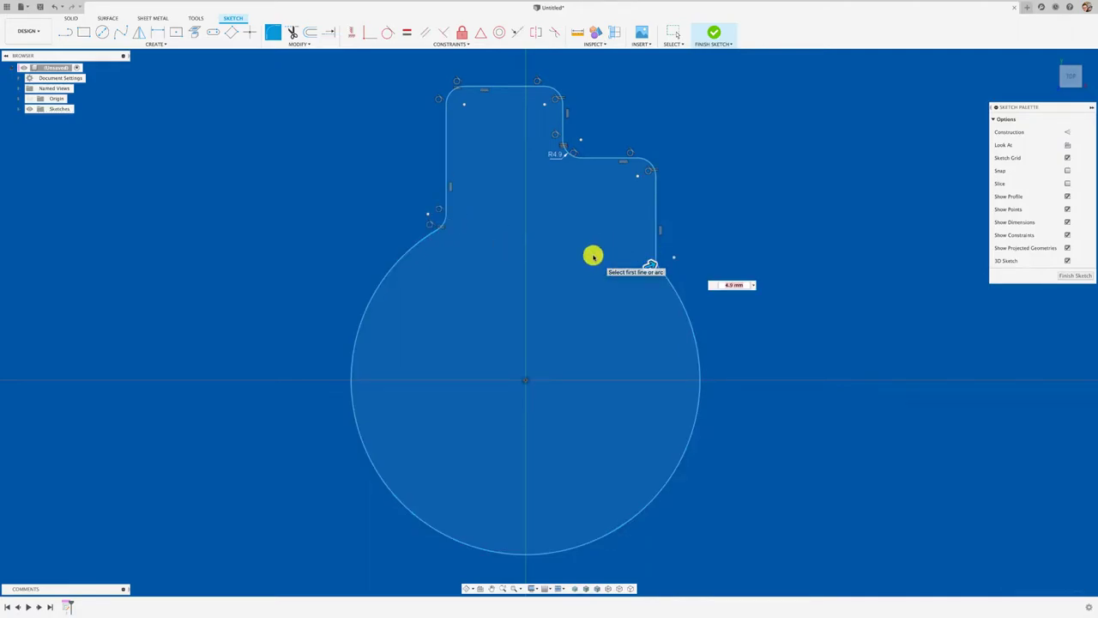
click(718, 40)
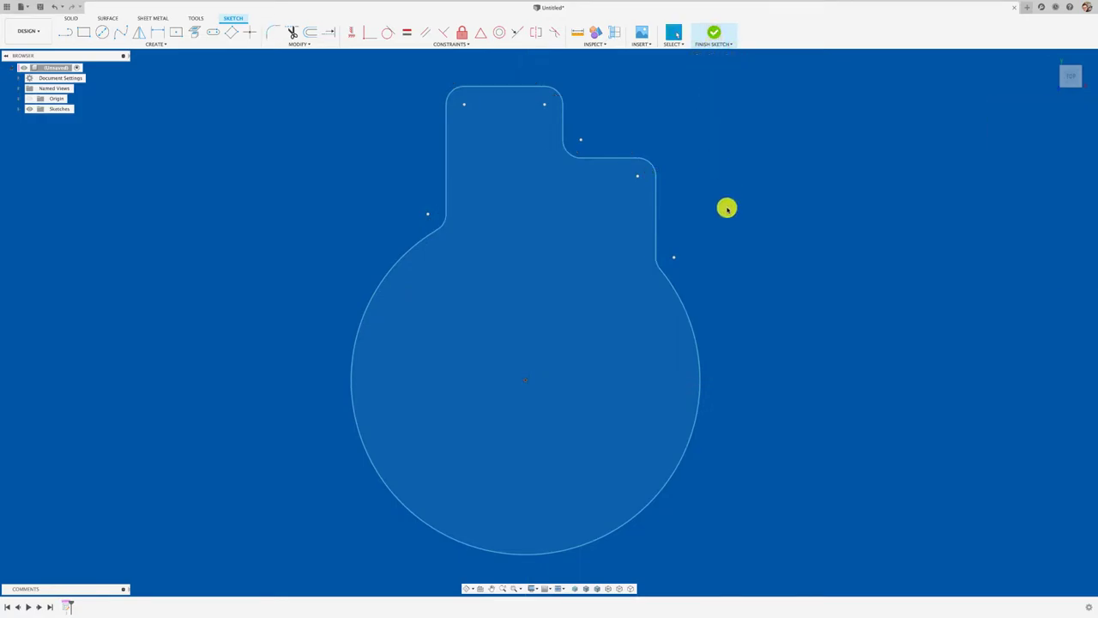
- Extrude the disc-and-tab profile 34.4 mm into a solid body
key(e)
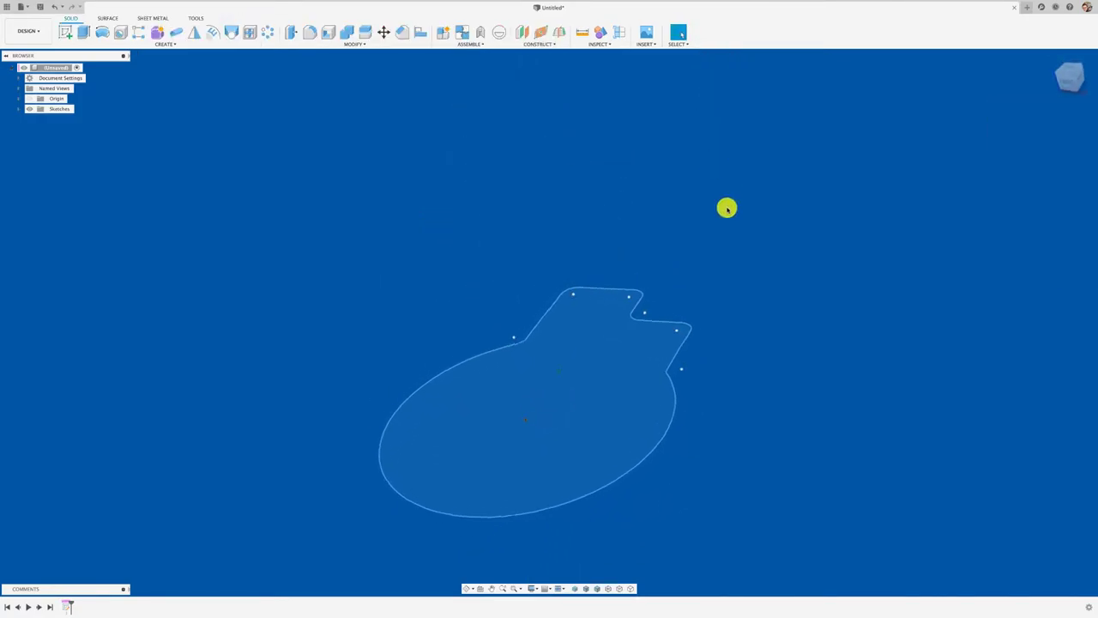
click(628, 310)
click(574, 385)
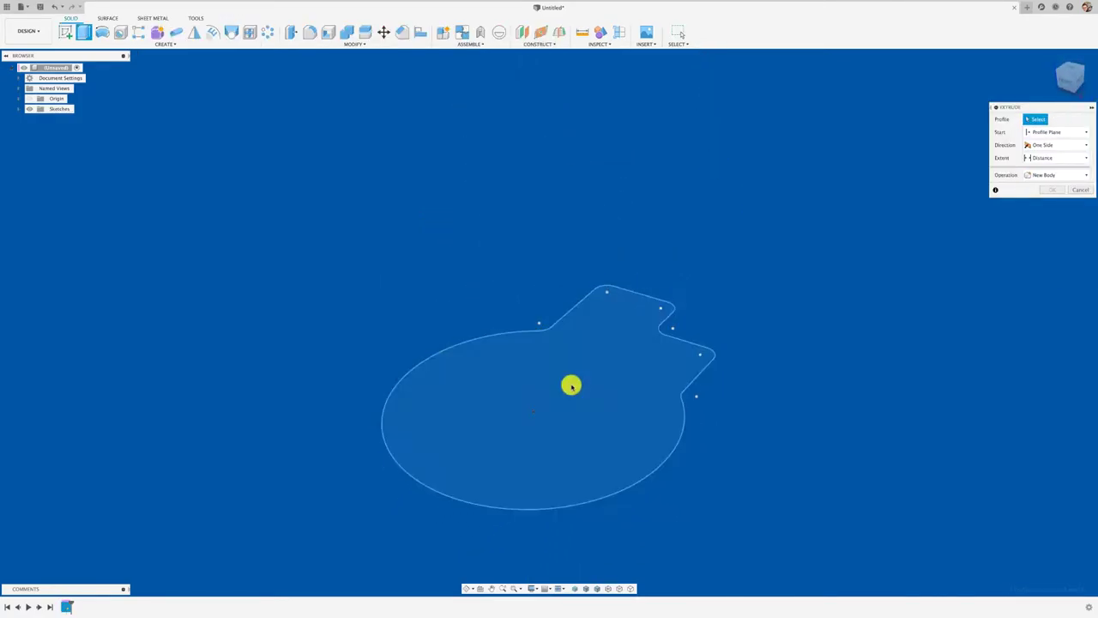
click(564, 385)
drag(562, 386, 560, 295)
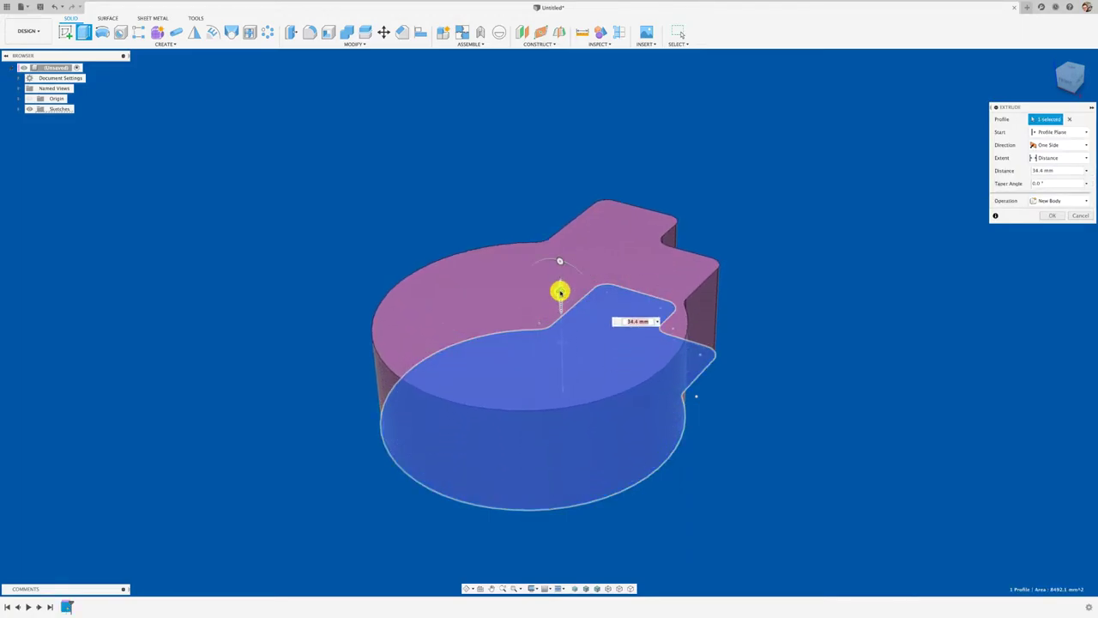
key(Return)
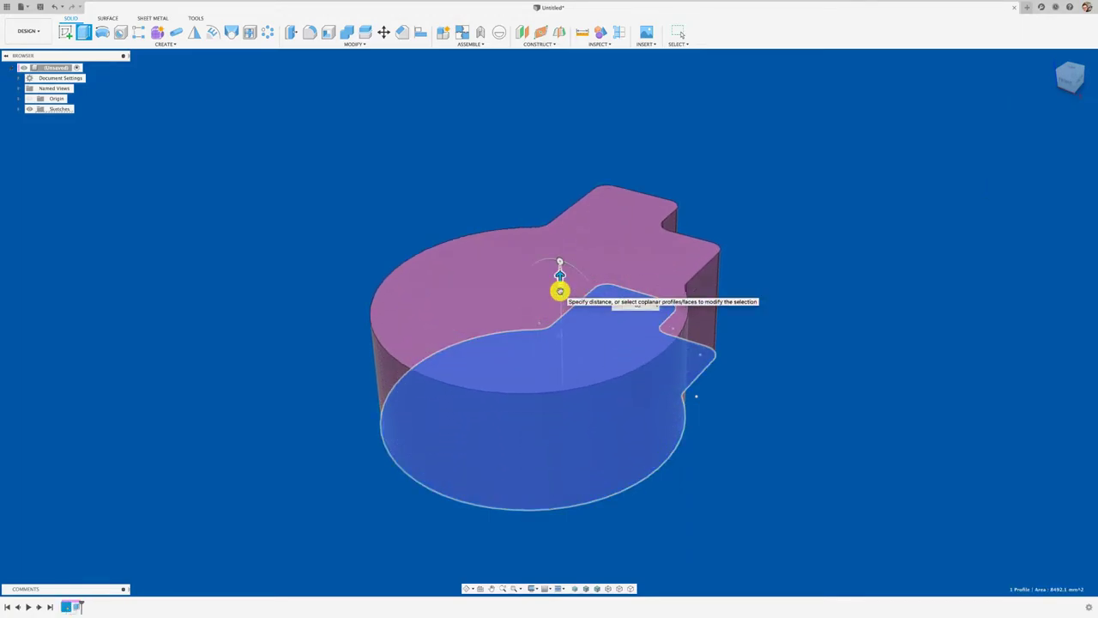
mouse_move(419, 196)
shift+middle_down()
mouse_move(644, 387)
mouse_move(706, 387)
shift+middle_up()
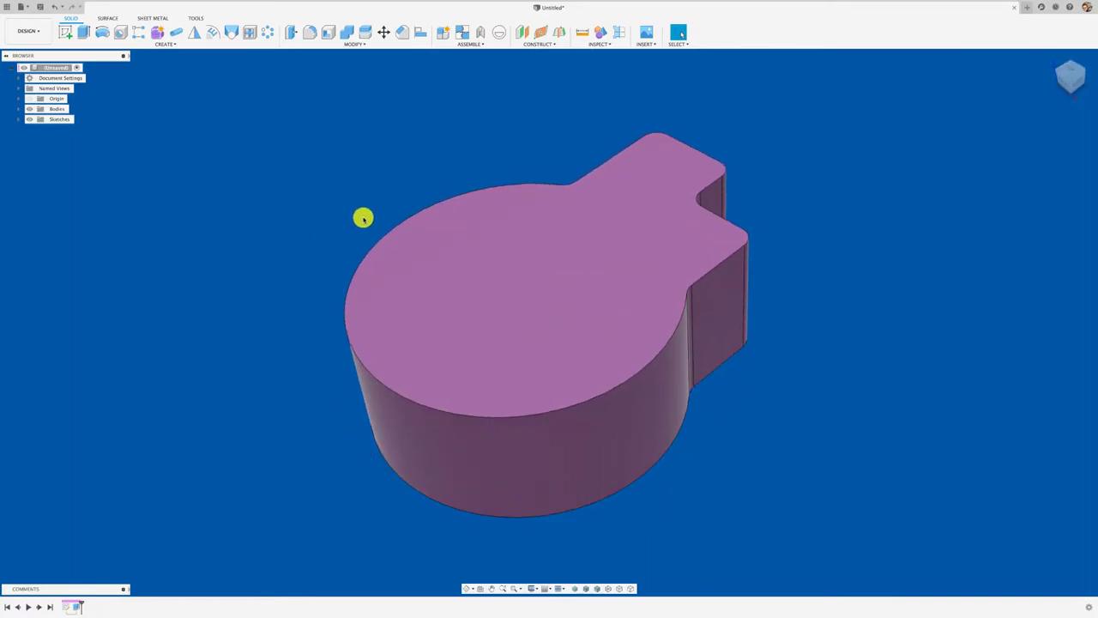
shift+middle_drag(363, 218, 532, 128)
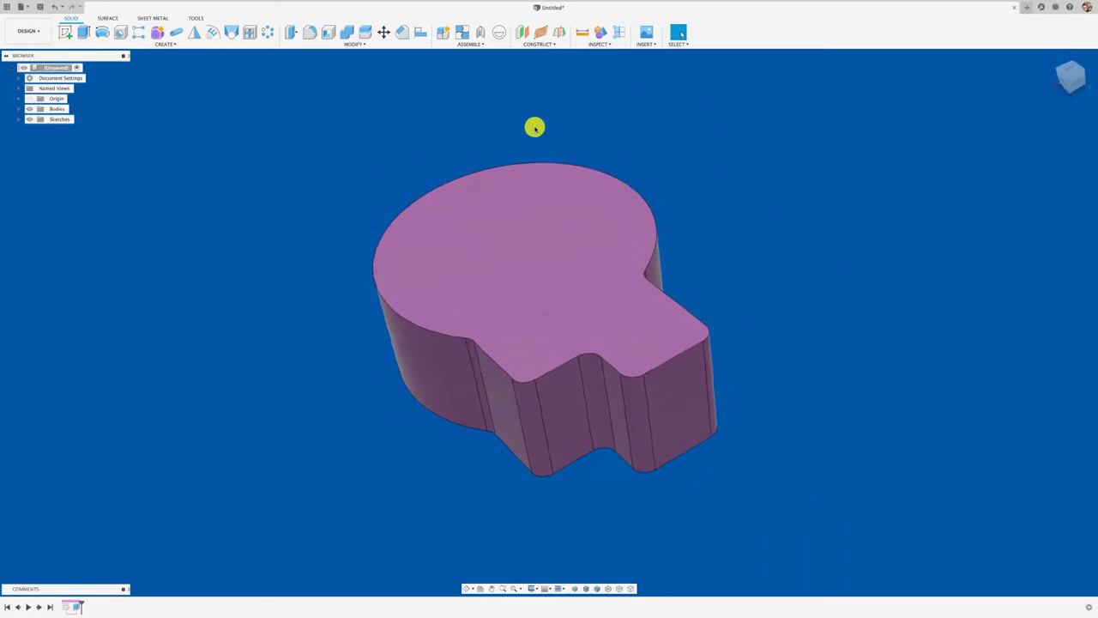
- Create an offset plane -9.4 mm from the tab's end face
click(521, 33)
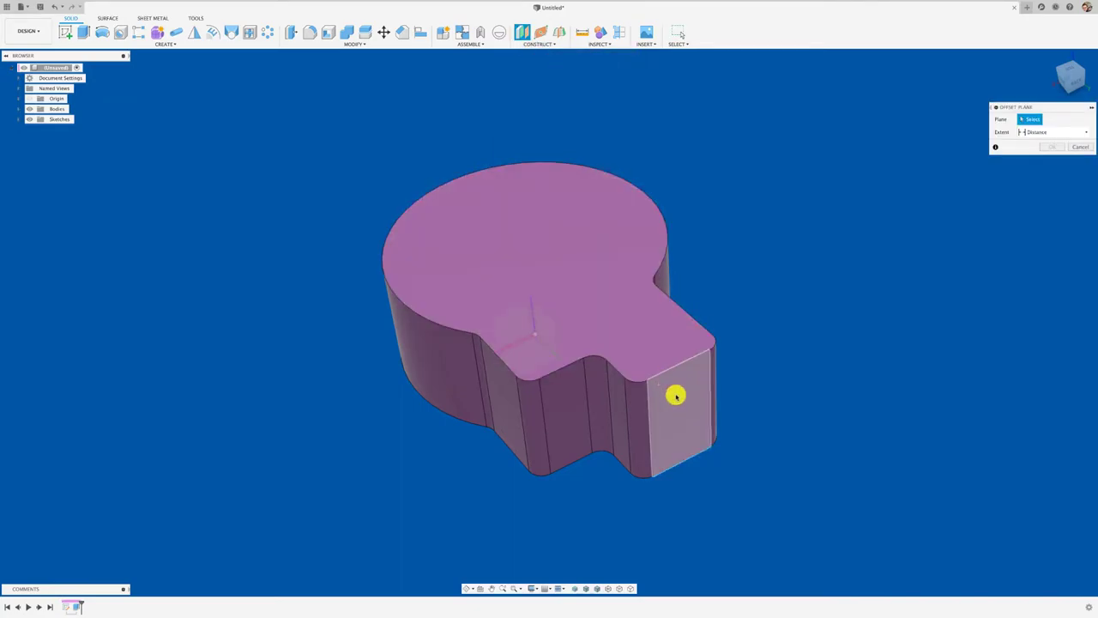
click(686, 419)
drag(686, 424, 666, 404)
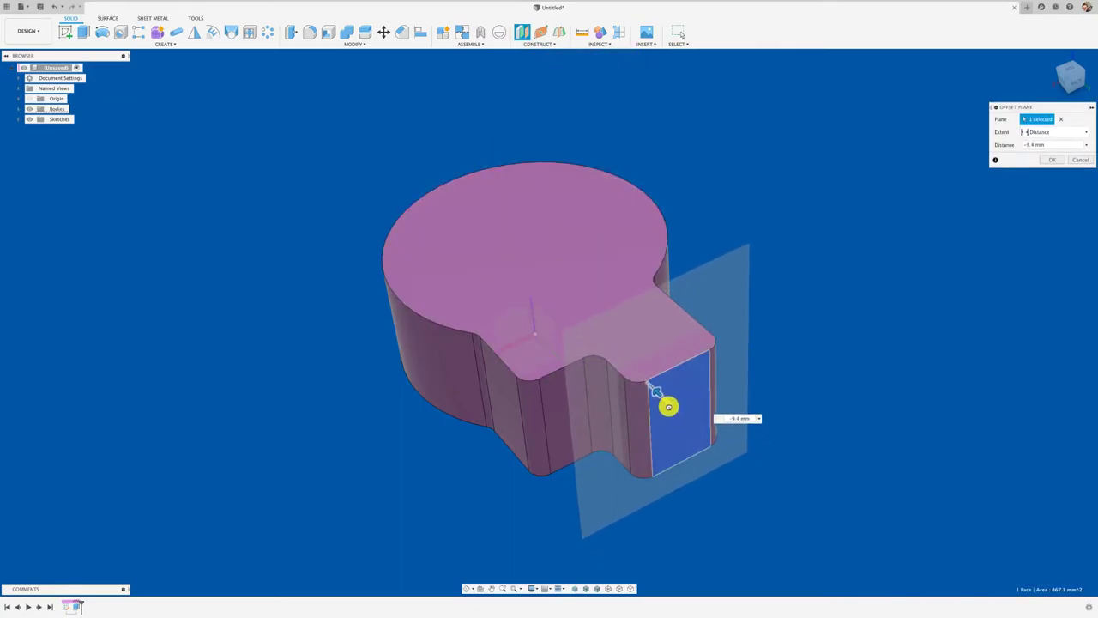
click(1052, 160)
click(67, 35)
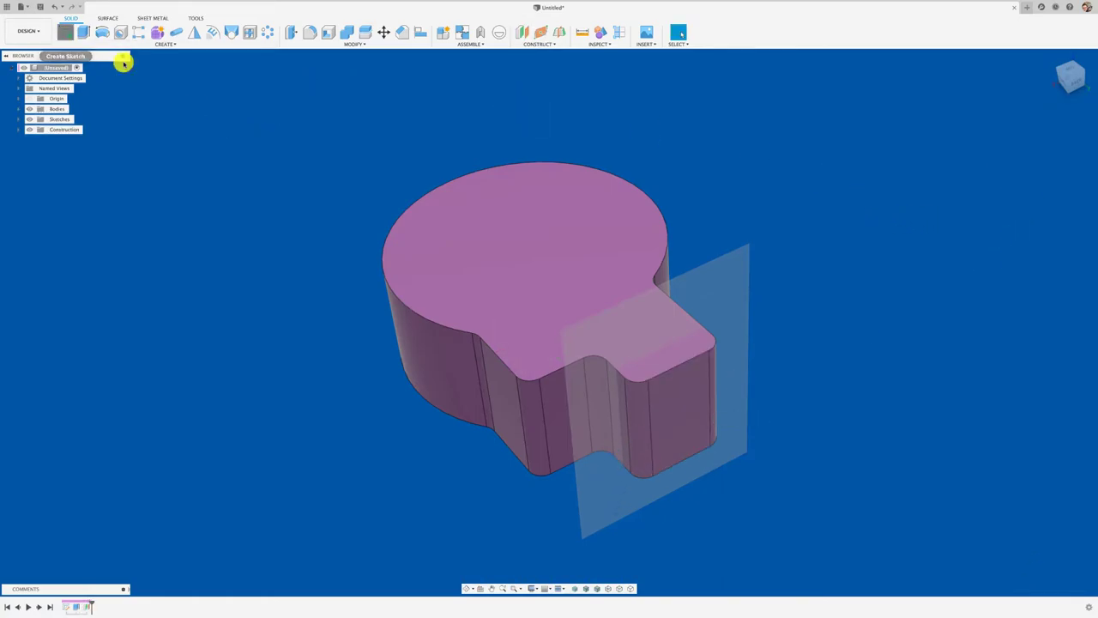
- Sketch on the offset plane in front view with the body sliced open
click(715, 274)
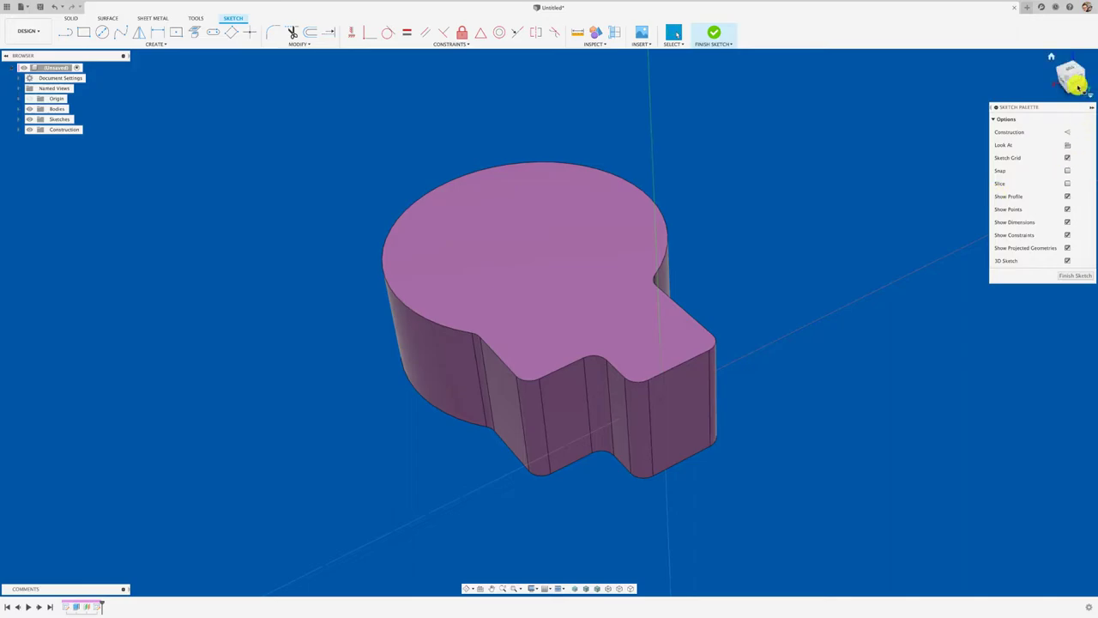
click(1078, 82)
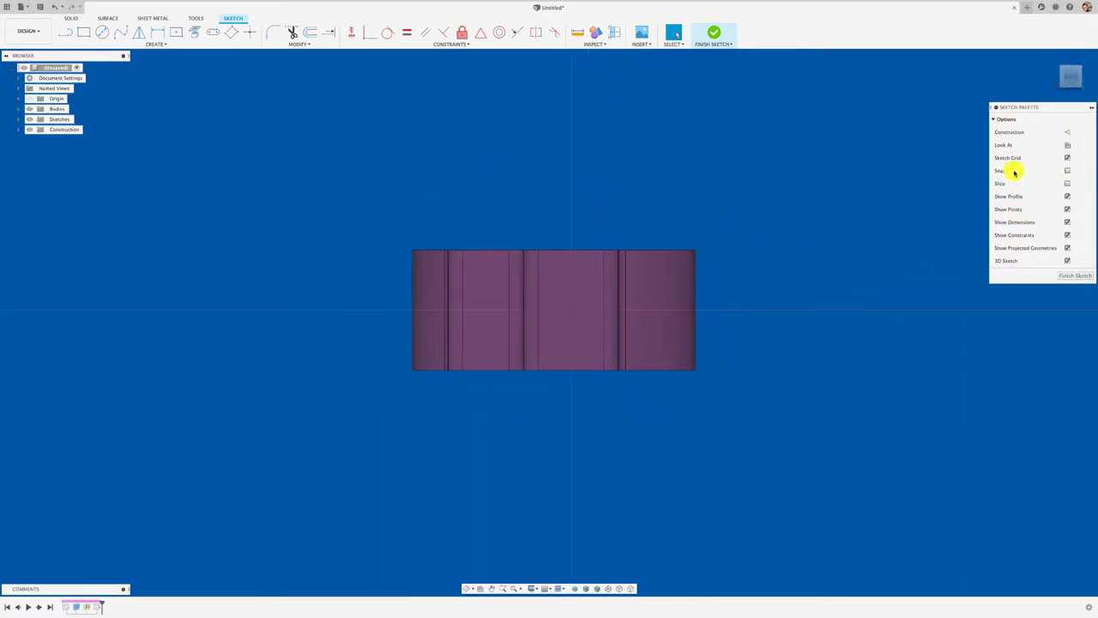
click(1067, 183)
scroll(507, 353, up, 2)
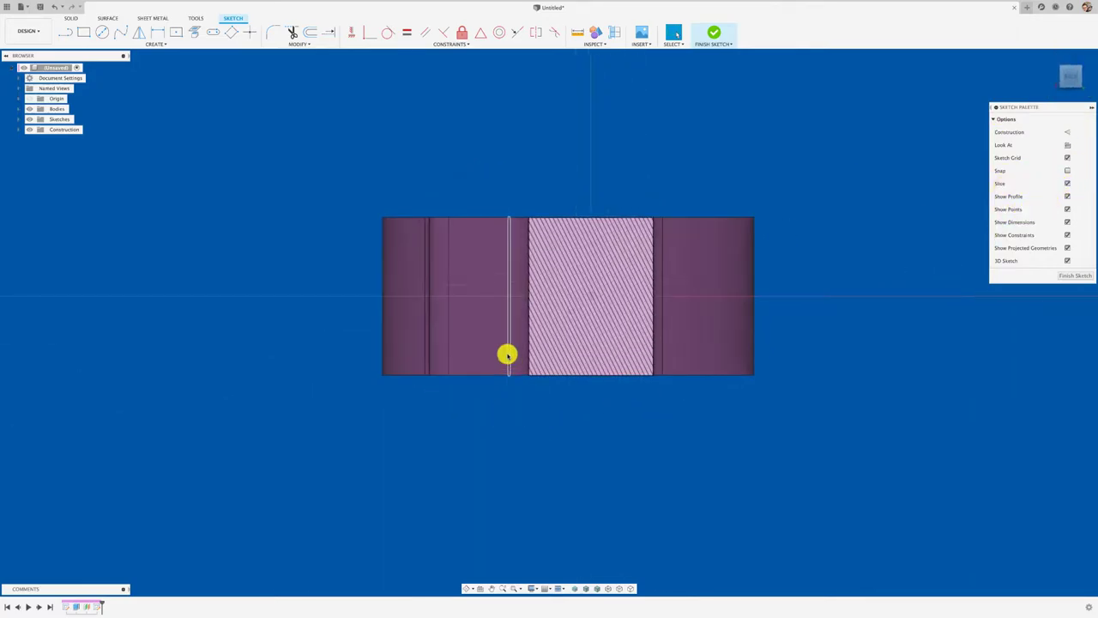
scroll(532, 417, up, 3)
scroll(532, 416, up, 2)
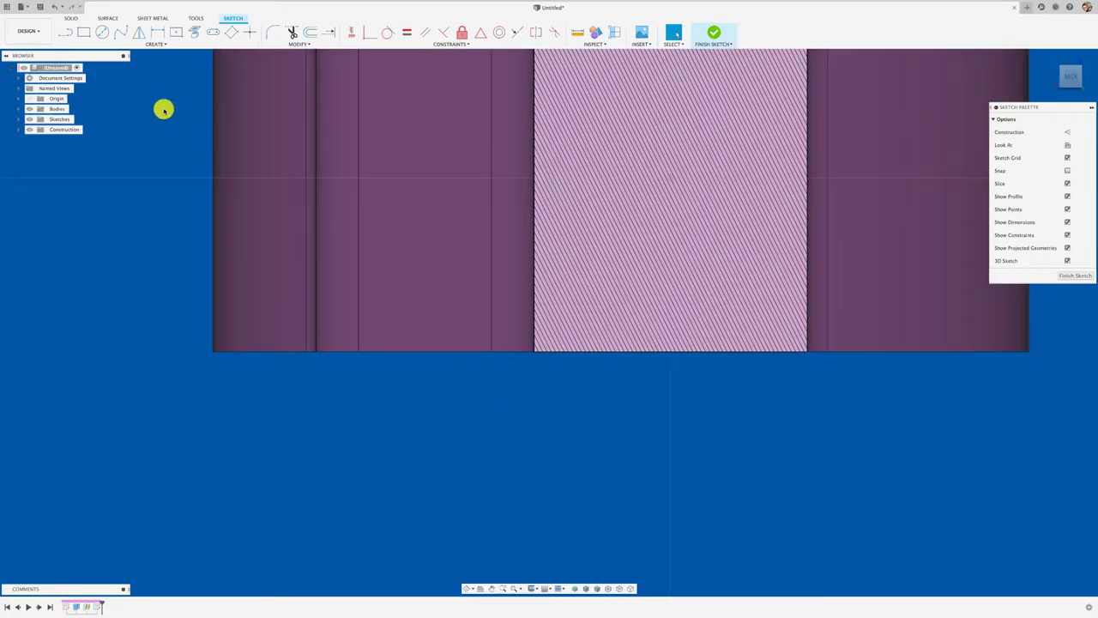
- Draw a rectangle at the body's base with a 3.0 mm height and finish the sketch
key(r)
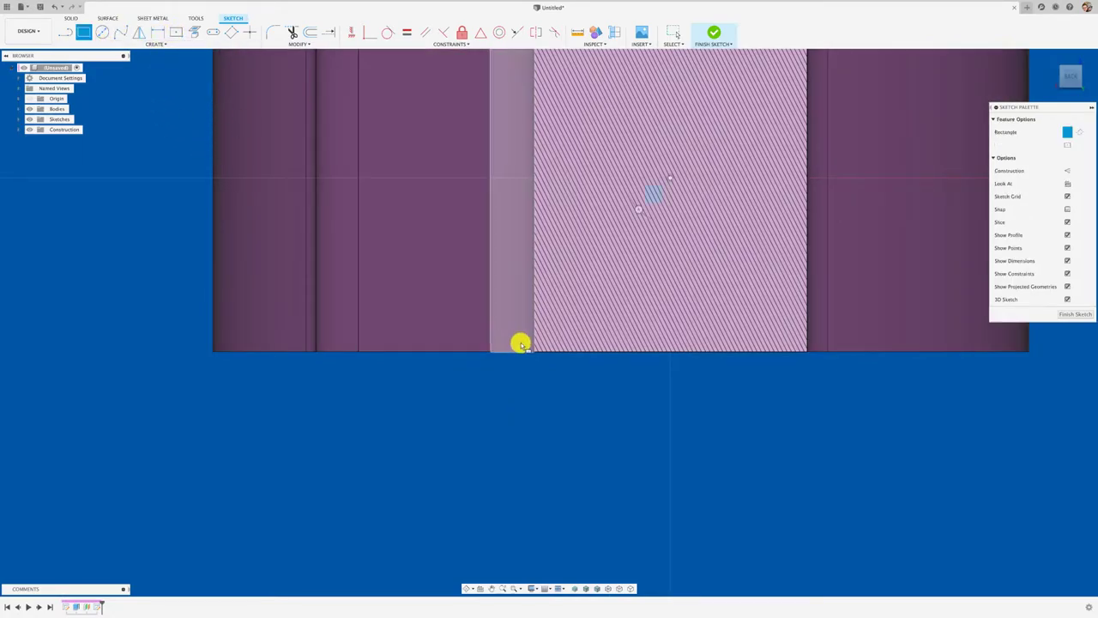
click(534, 351)
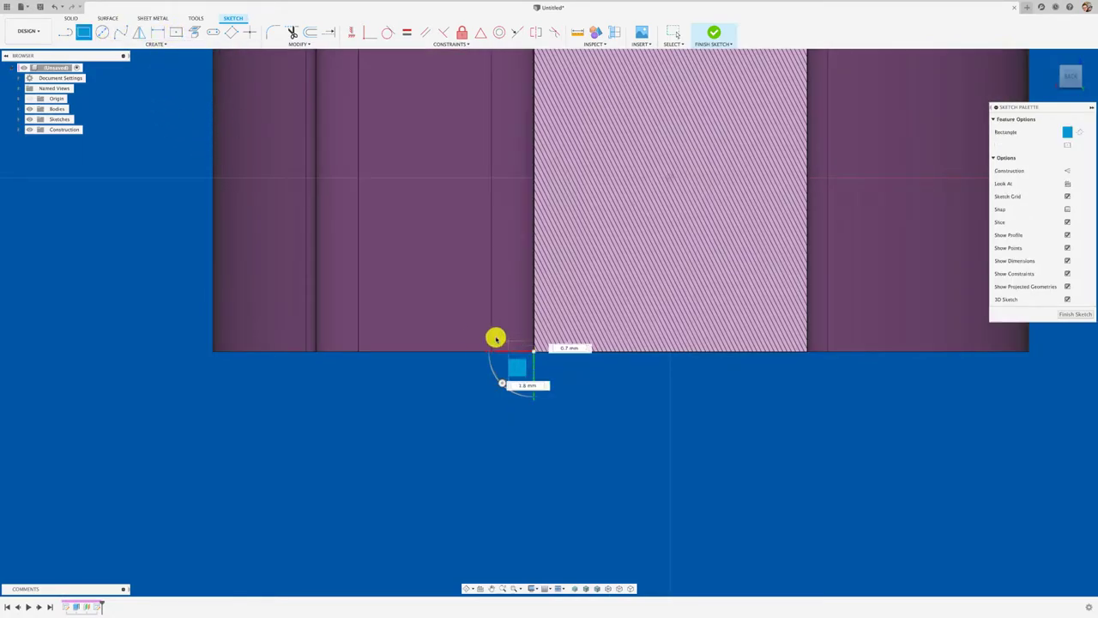
click(442, 330)
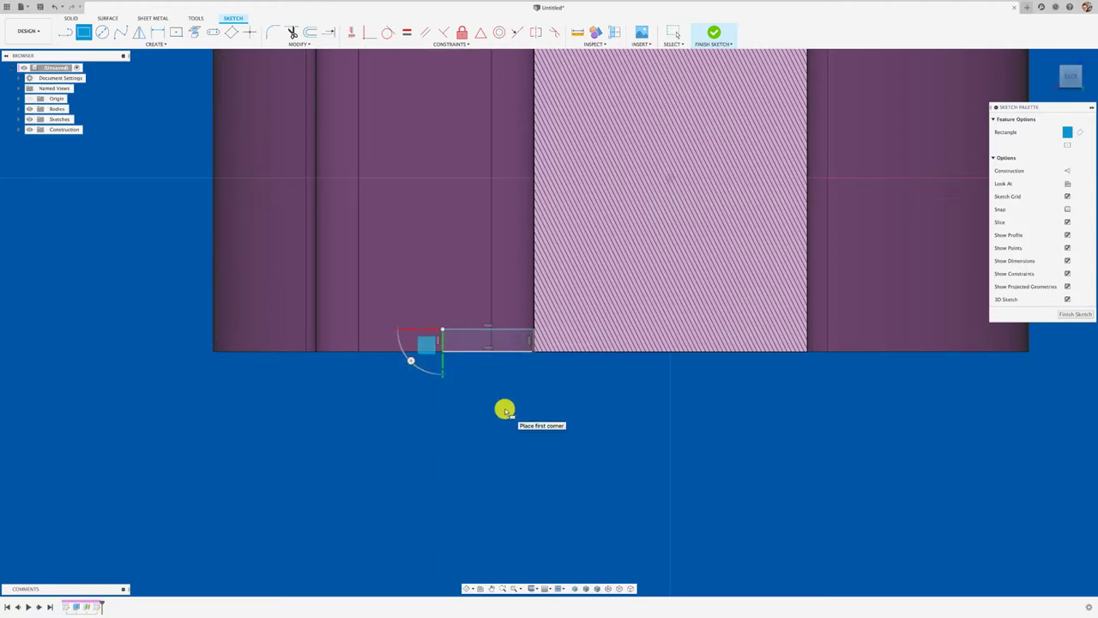
key(d)
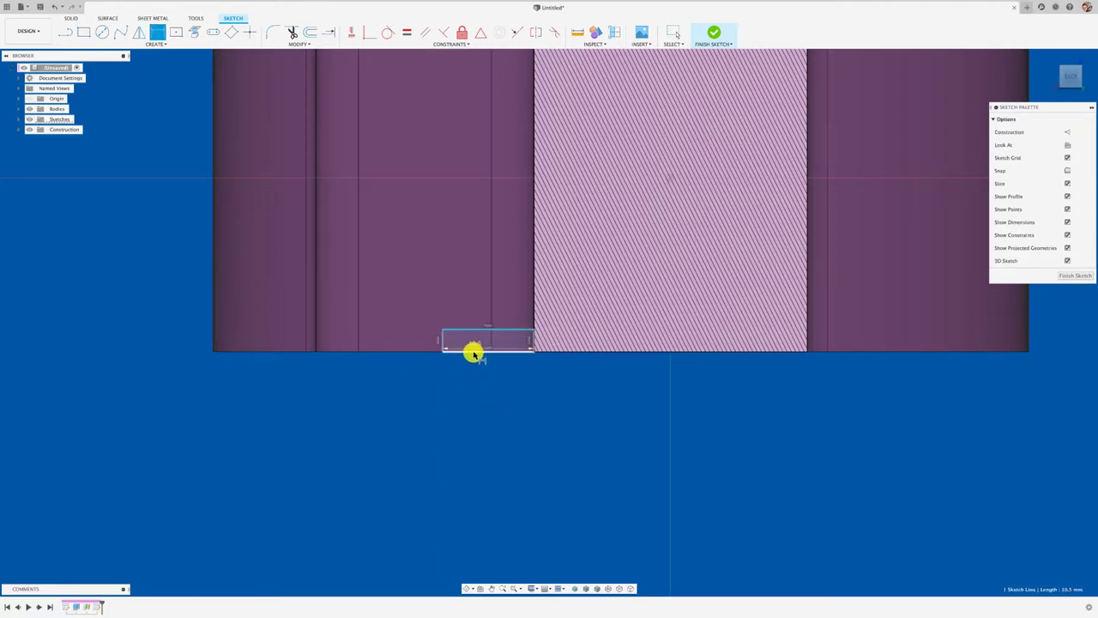
click(442, 341)
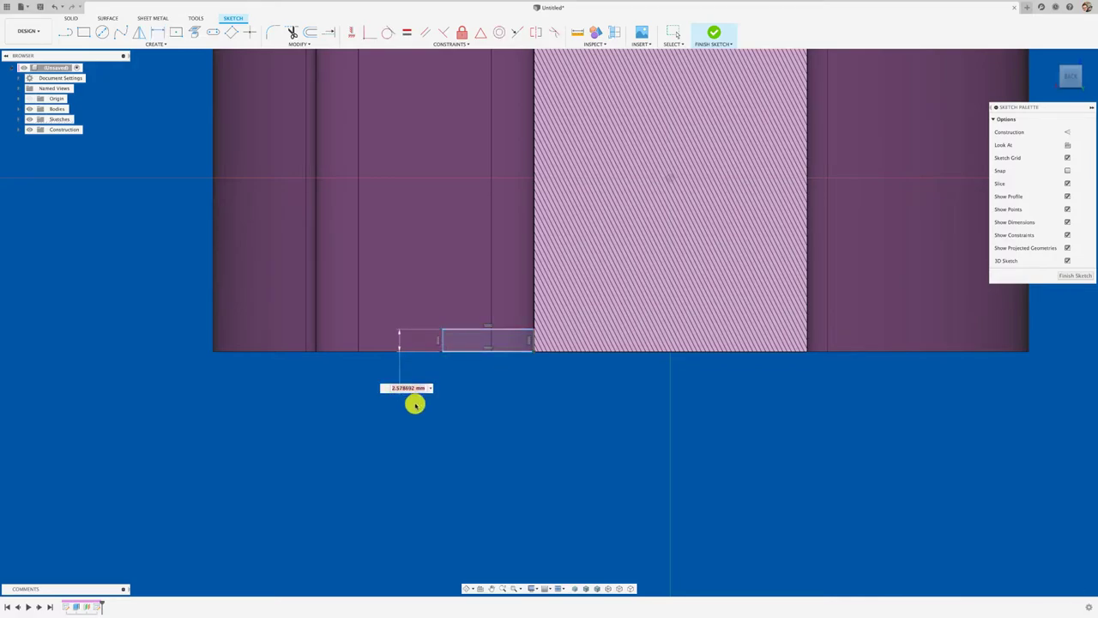
key(Return)
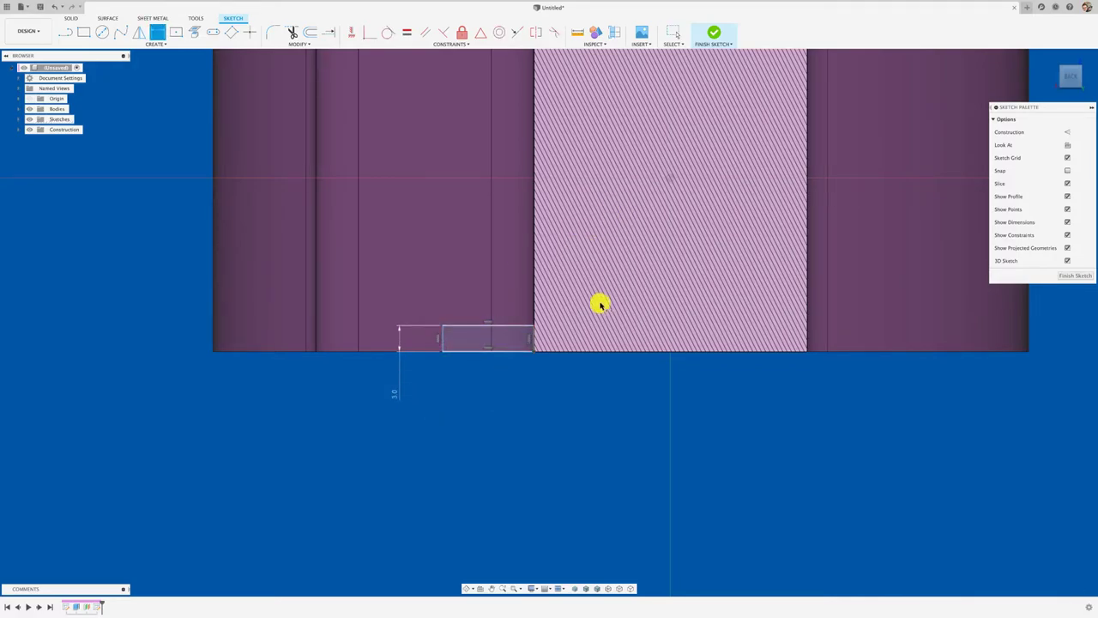
click(714, 36)
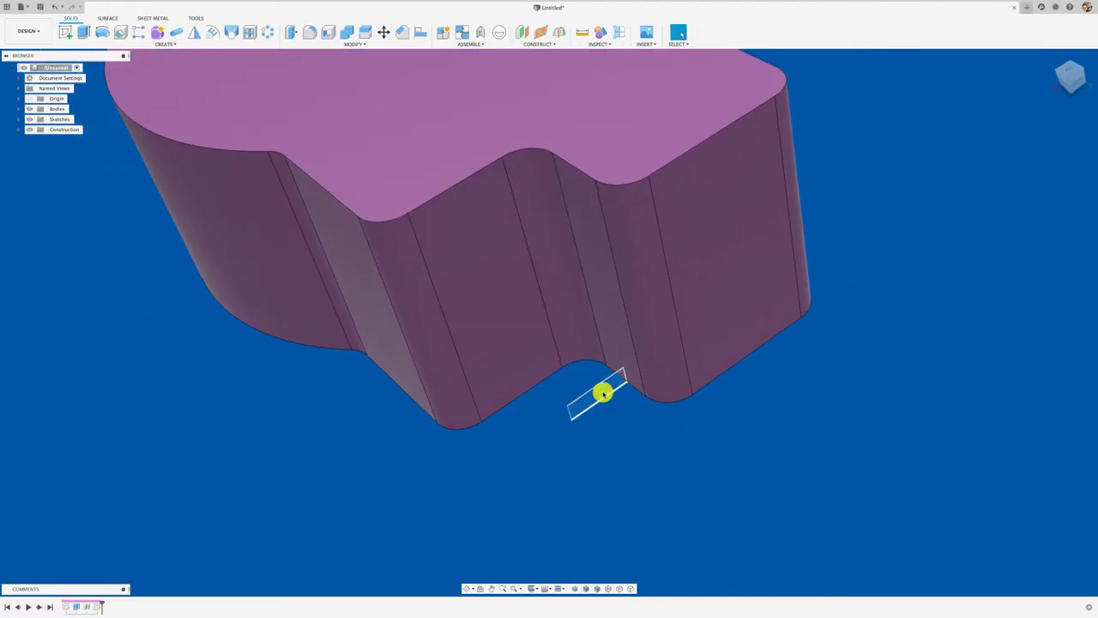
click(172, 45)
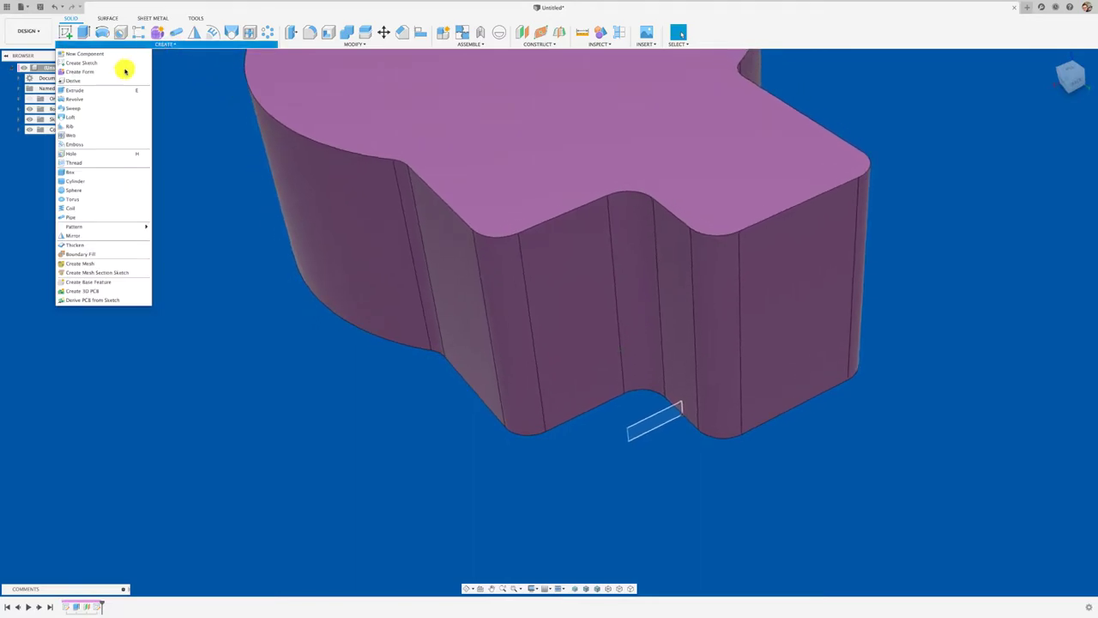
click(95, 109)
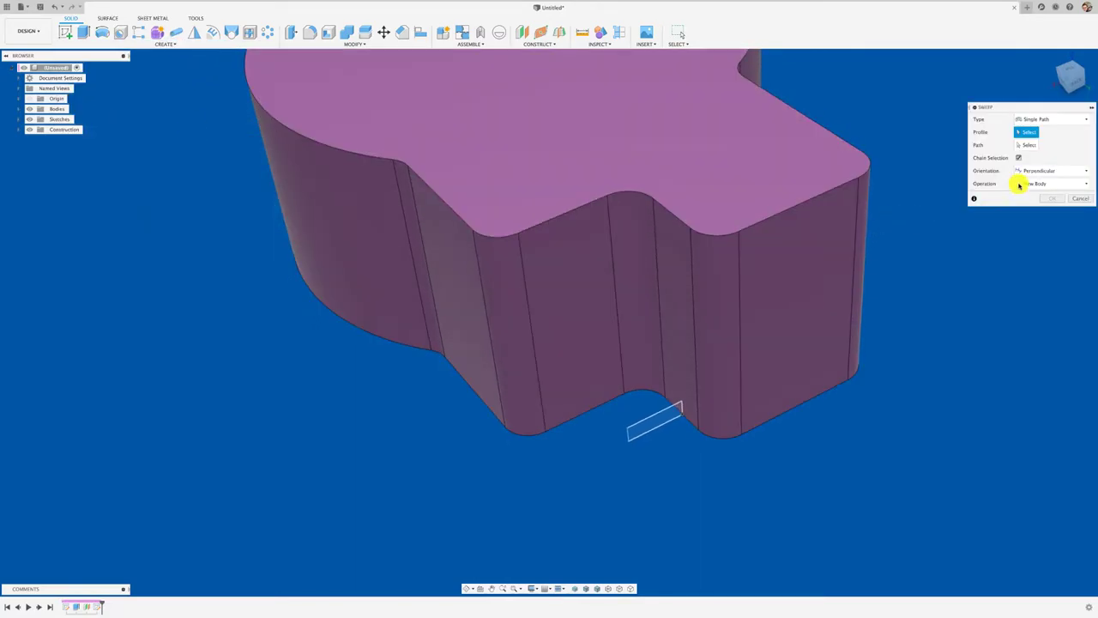
- Preview sweeping the small rectangle along the bottom edge loop, then cancel it
click(662, 417)
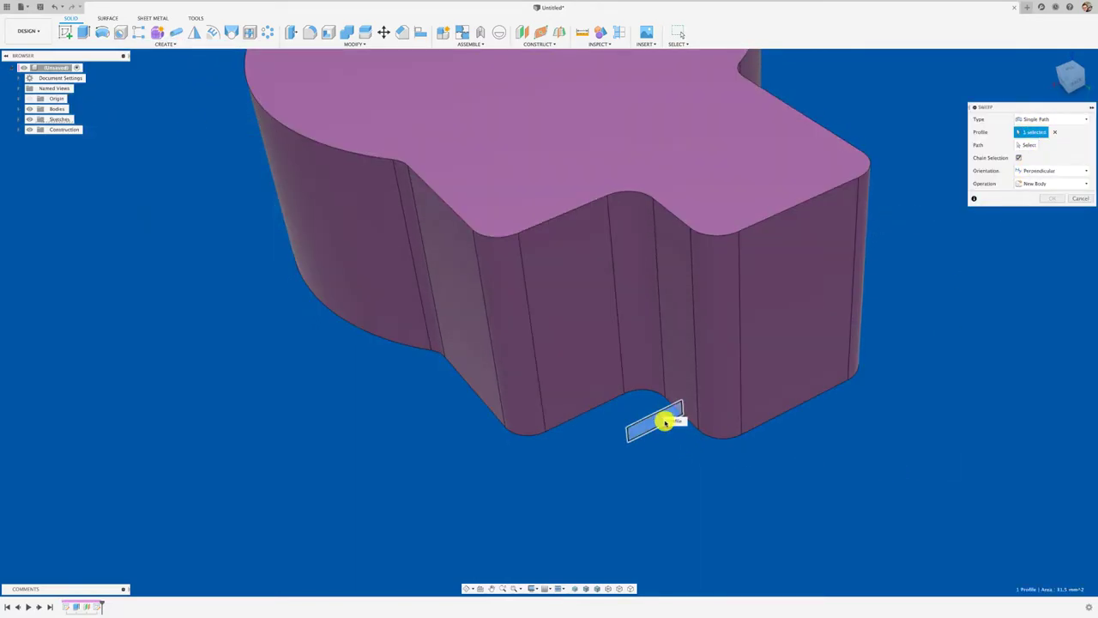
click(792, 416)
mouse_move(799, 431)
shift+middle_down()
mouse_move(625, 458)
mouse_move(630, 421)
mouse_move(617, 416)
mouse_move(657, 465)
shift+middle_up()
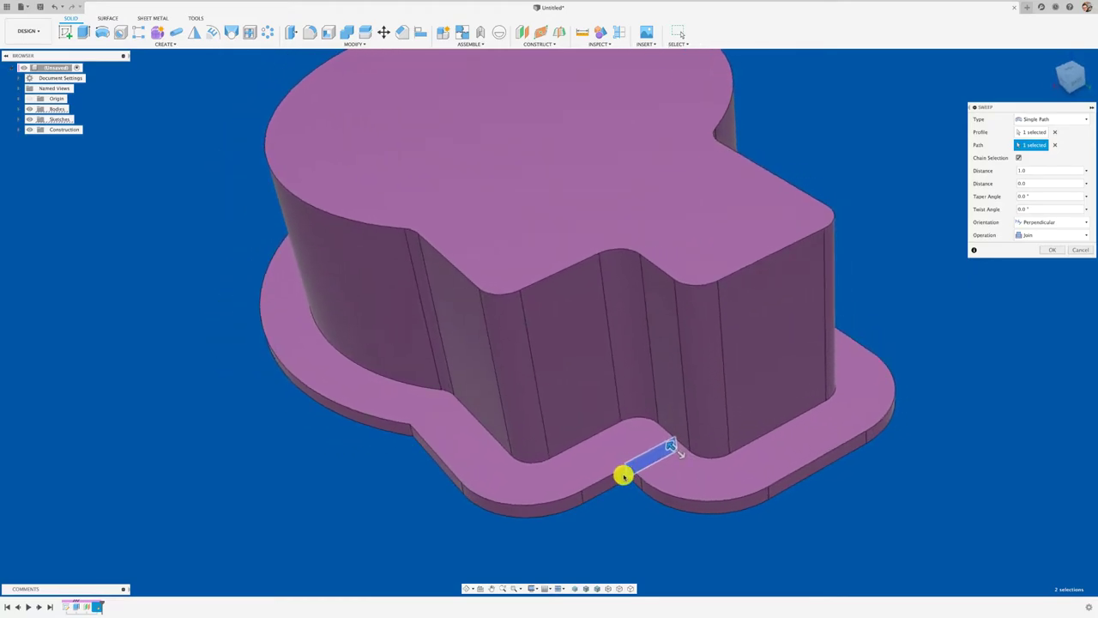
scroll(626, 475, down, 2)
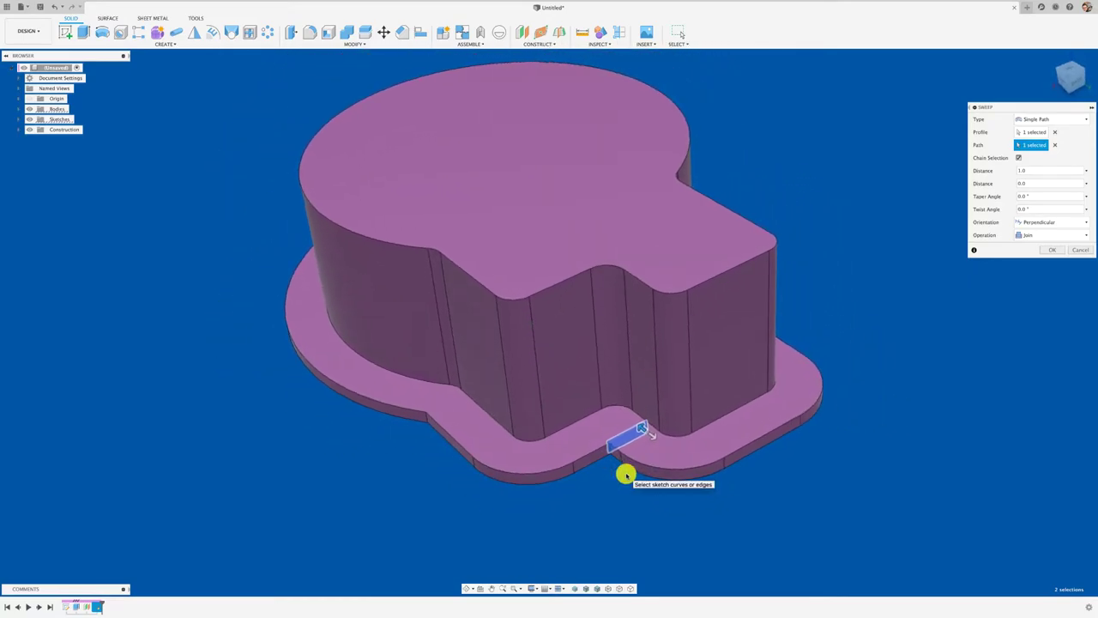
scroll(626, 475, up, 1)
scroll(625, 475, up, 1)
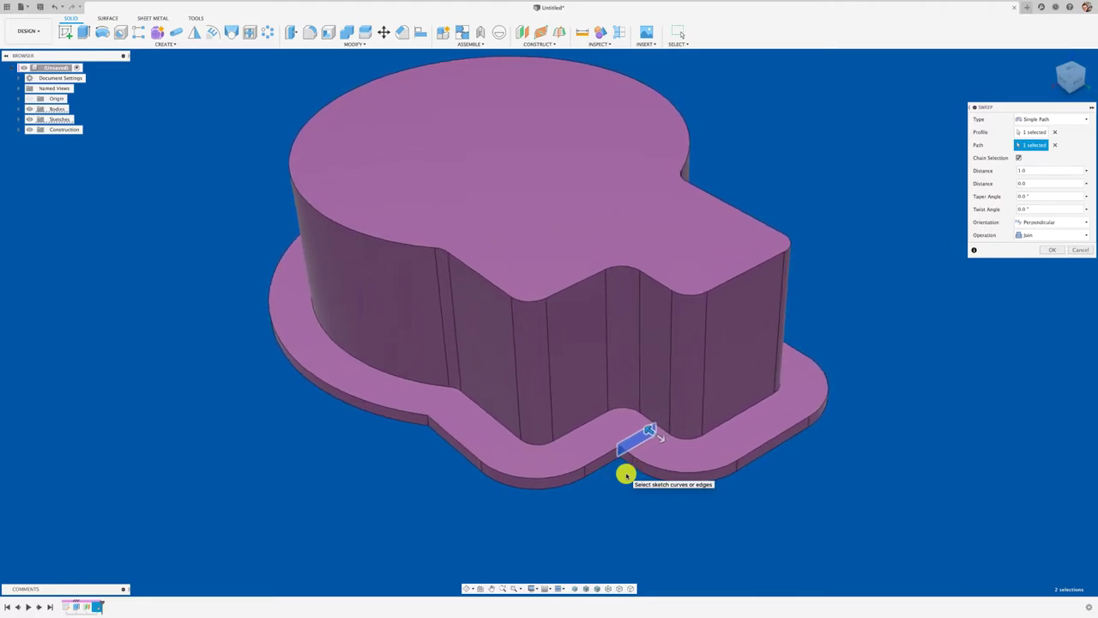
scroll(626, 475, up, 1)
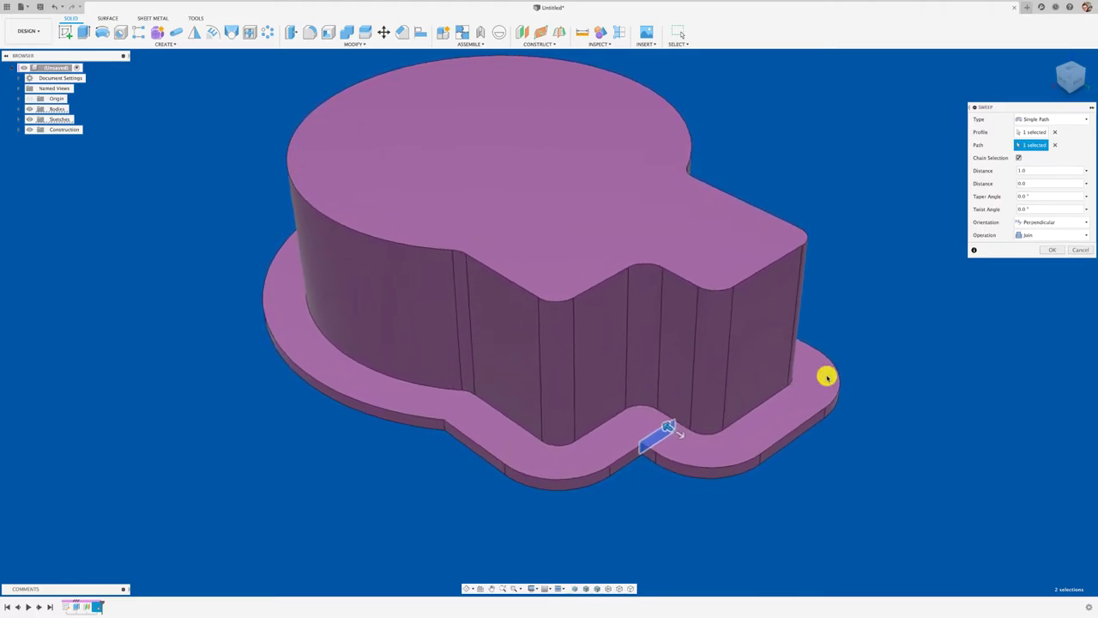
click(1080, 249)
- Start a sweep of the small profile with the bottom edge chain as path
scroll(605, 487, up, 2)
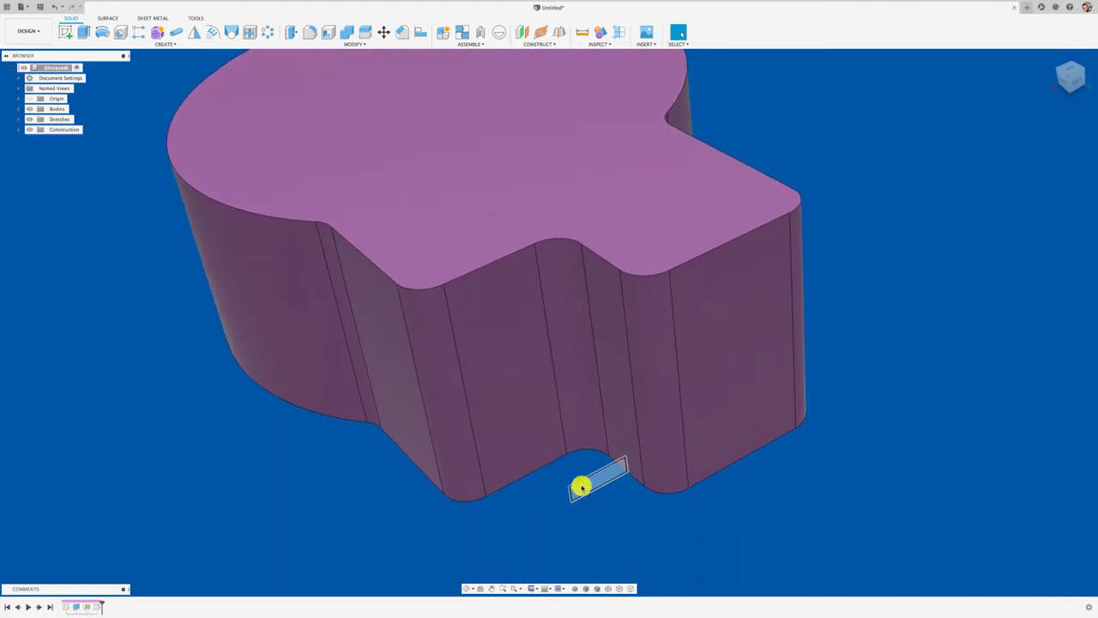
scroll(579, 494, up, 1)
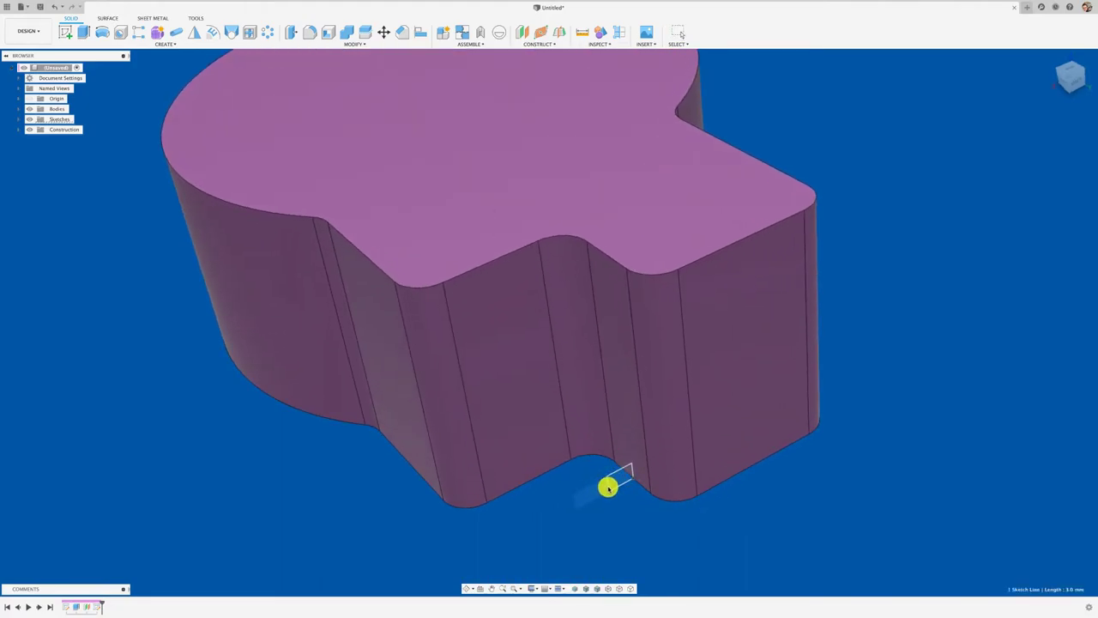
scroll(621, 527, down, 3)
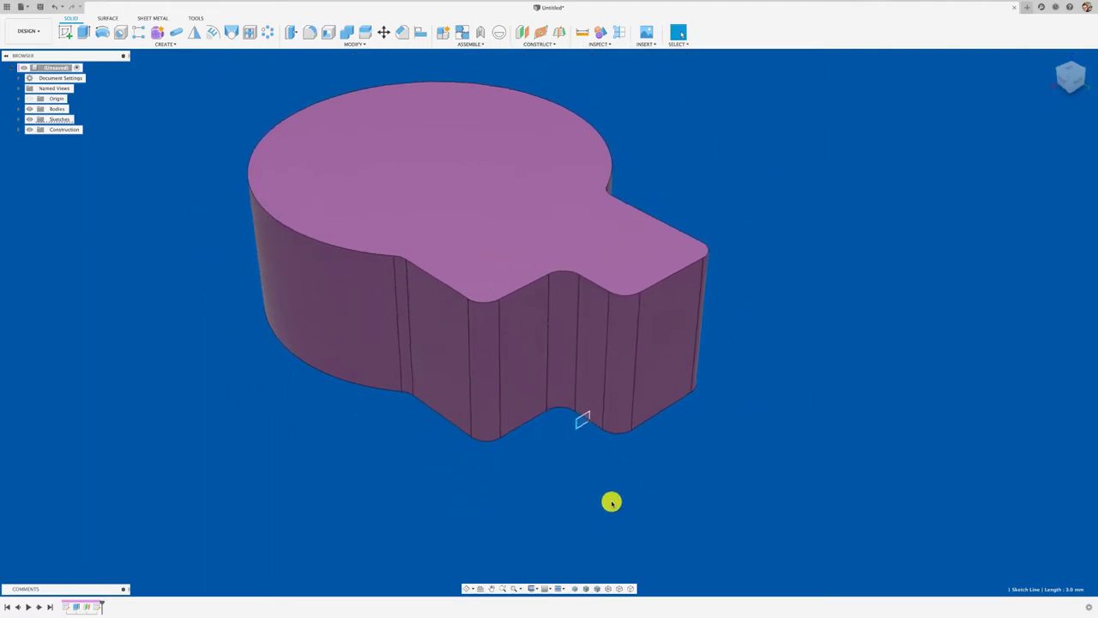
scroll(610, 503, up, 2)
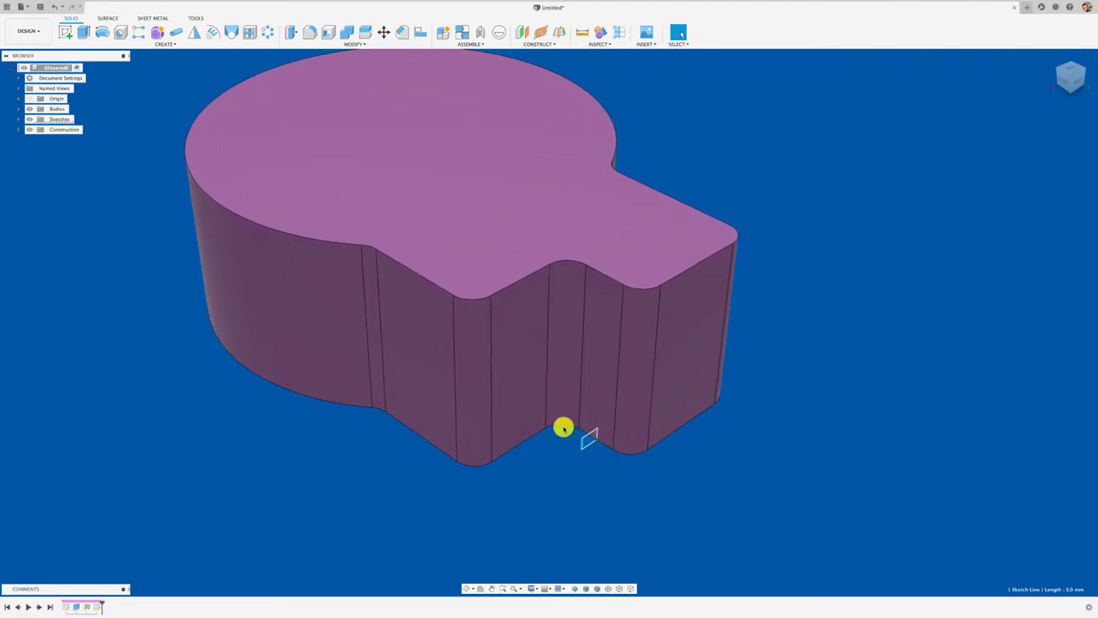
shift+middle_drag(563, 427, 563, 427)
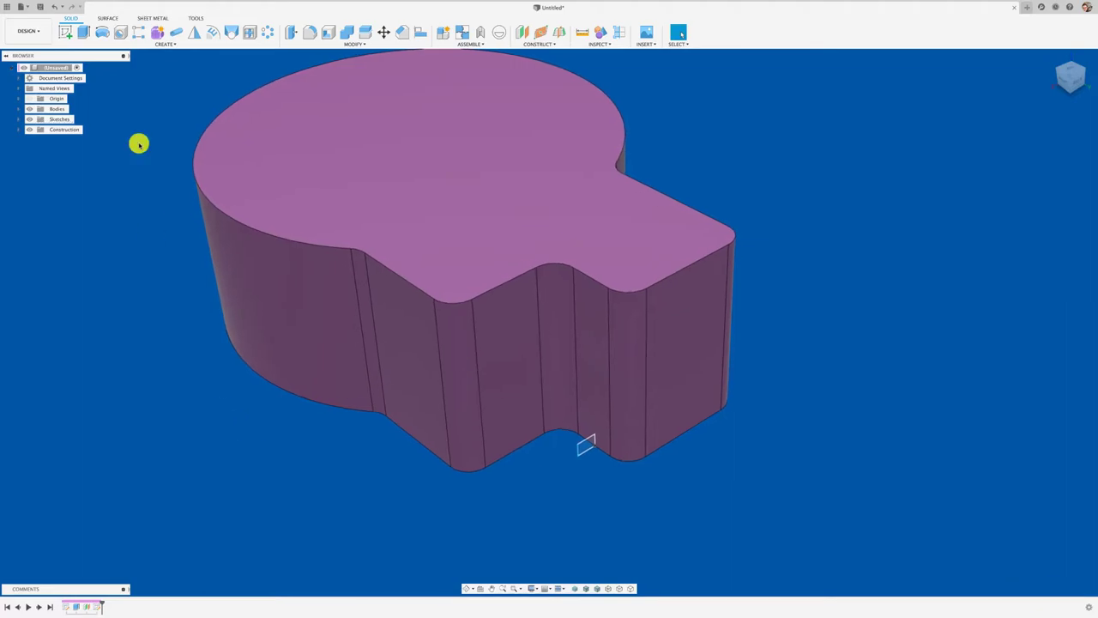
click(169, 45)
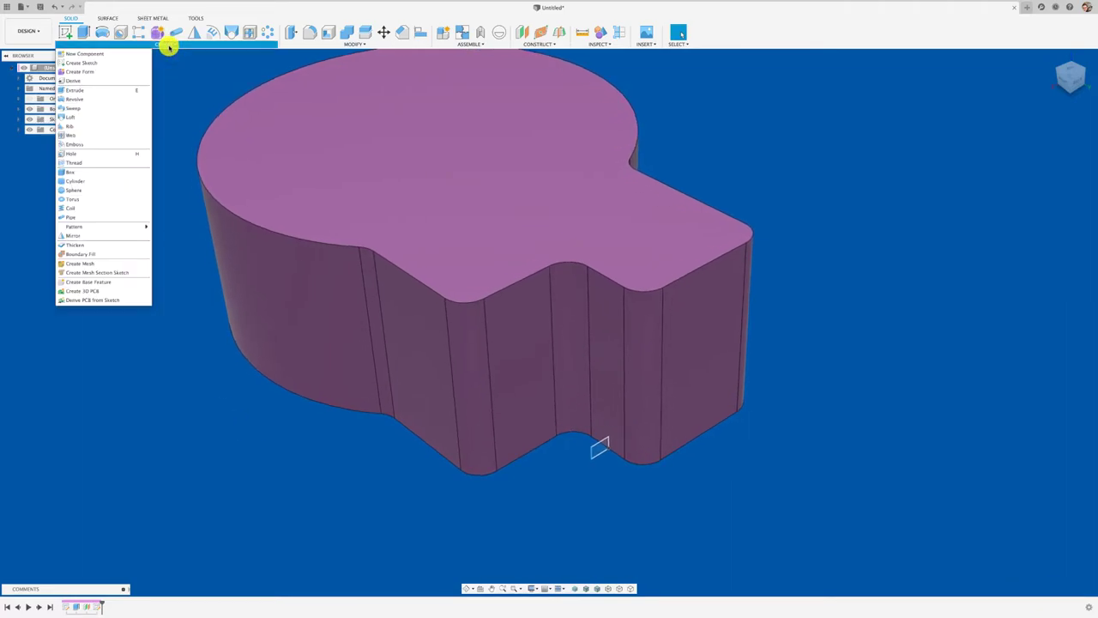
click(103, 108)
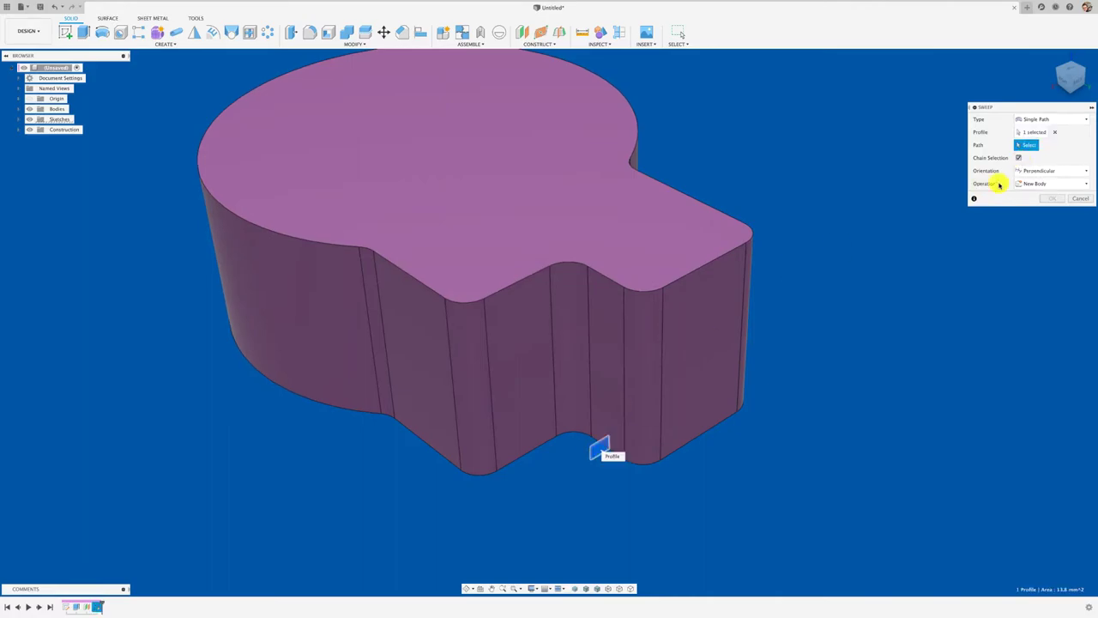
click(694, 440)
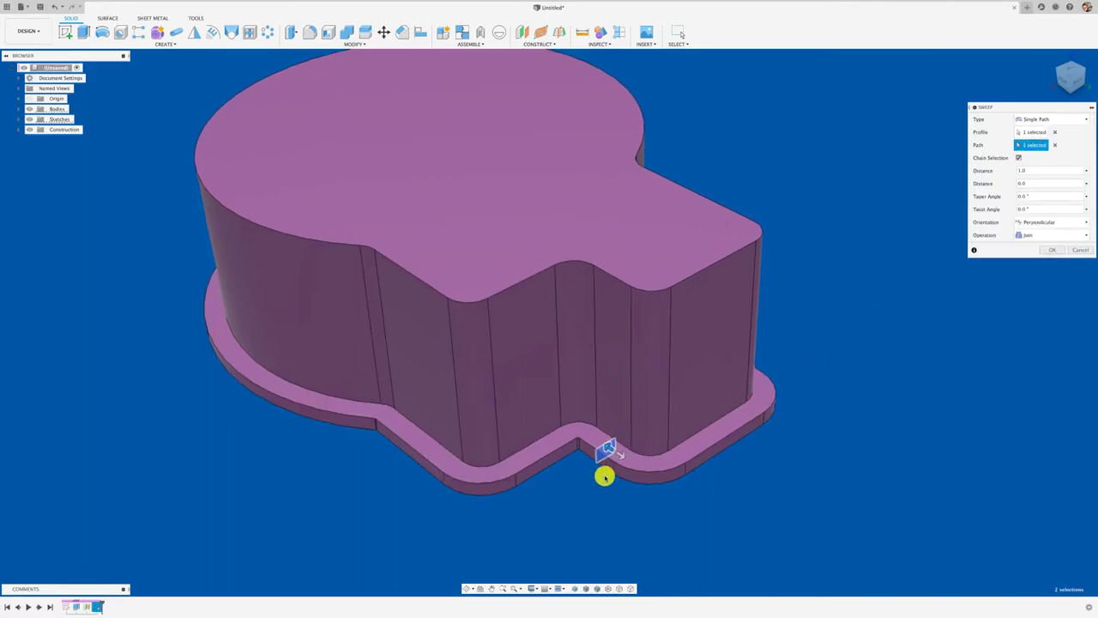
- Check the flange preview from a lower side view and confirm the joined sweep
scroll(605, 475, up, 5)
scroll(610, 477, up, 2)
scroll(717, 437, down, 5)
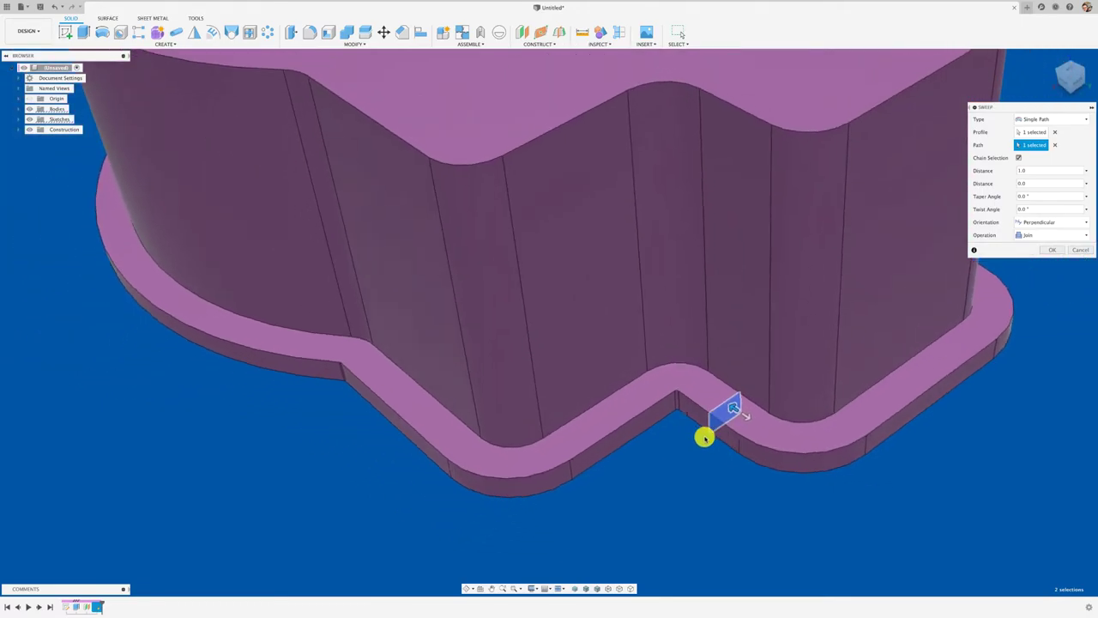
scroll(712, 430, down, 3)
mouse_move(712, 429)
shift+middle_down()
mouse_move(1017, 284)
mouse_move(1054, 252)
mouse_move(762, 286)
mouse_move(664, 275)
mouse_move(331, 157)
shift+middle_up()
click(1054, 251)
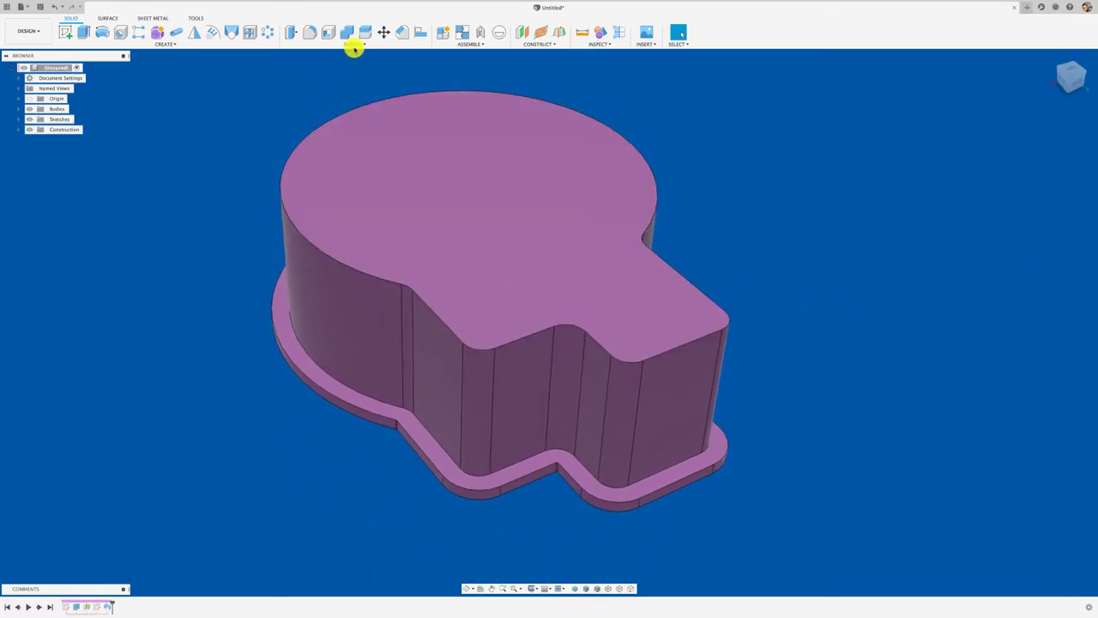
- Fillet the 12 top-face edges of the body with a 9.5 mm radius
click(311, 35)
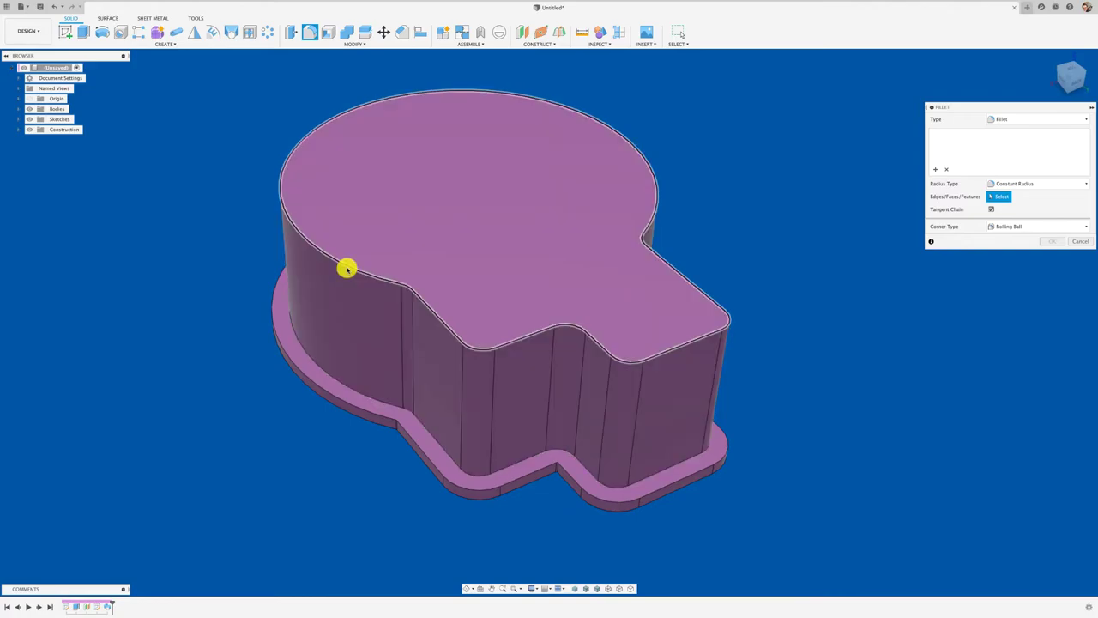
click(346, 265)
text(9.5)
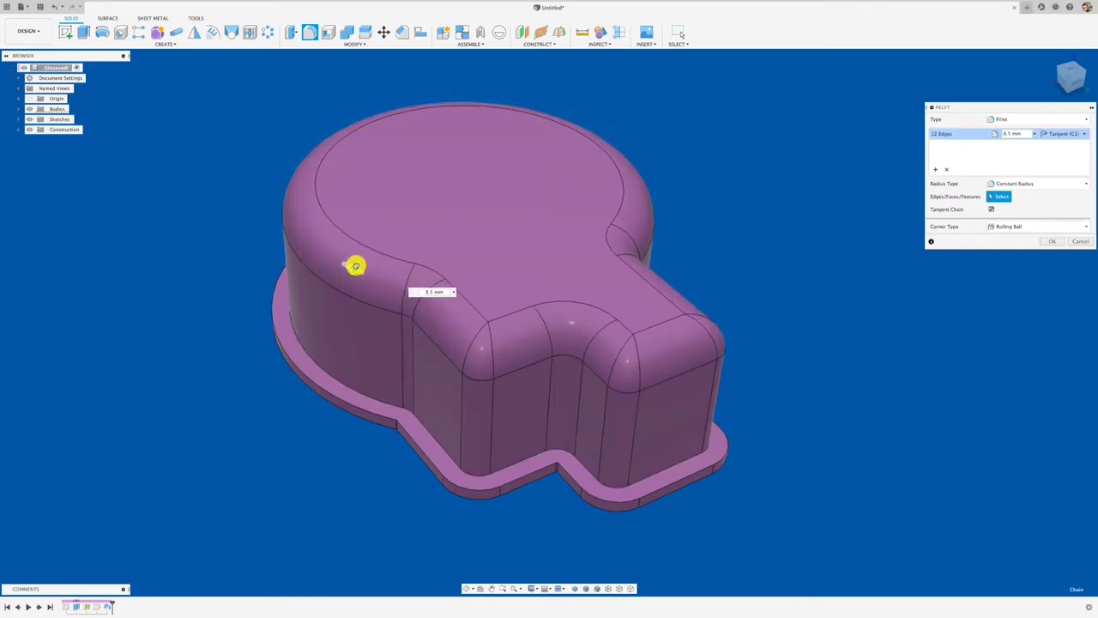
click(1056, 242)
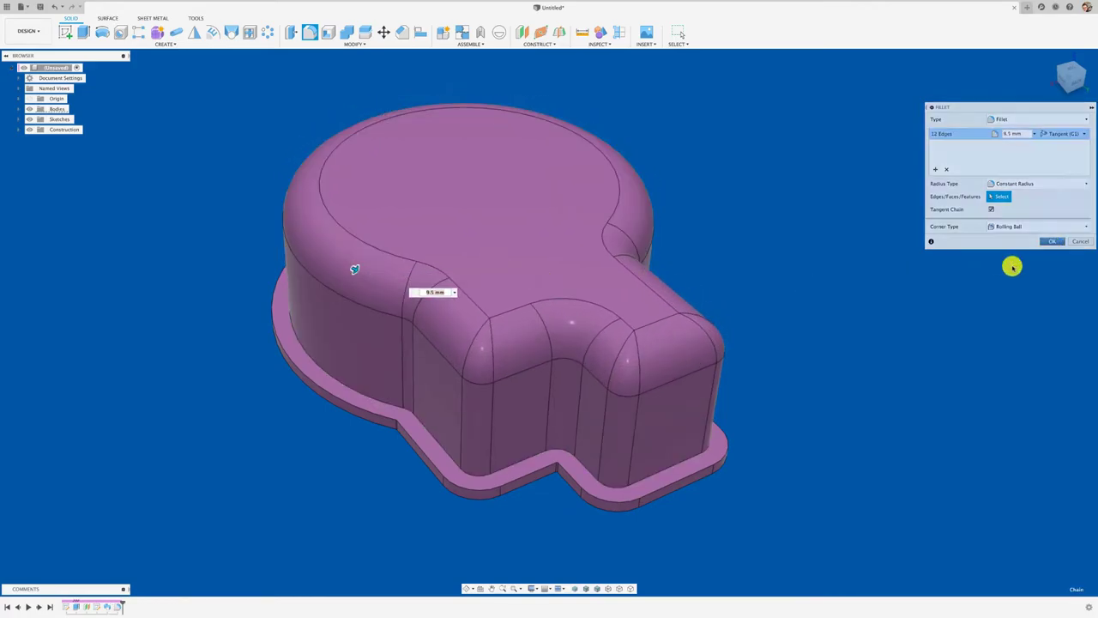
mouse_move(943, 287)
shift+middle_down()
mouse_move(404, 142)
mouse_move(444, 91)
mouse_move(355, 72)
mouse_move(293, 259)
shift+middle_up()
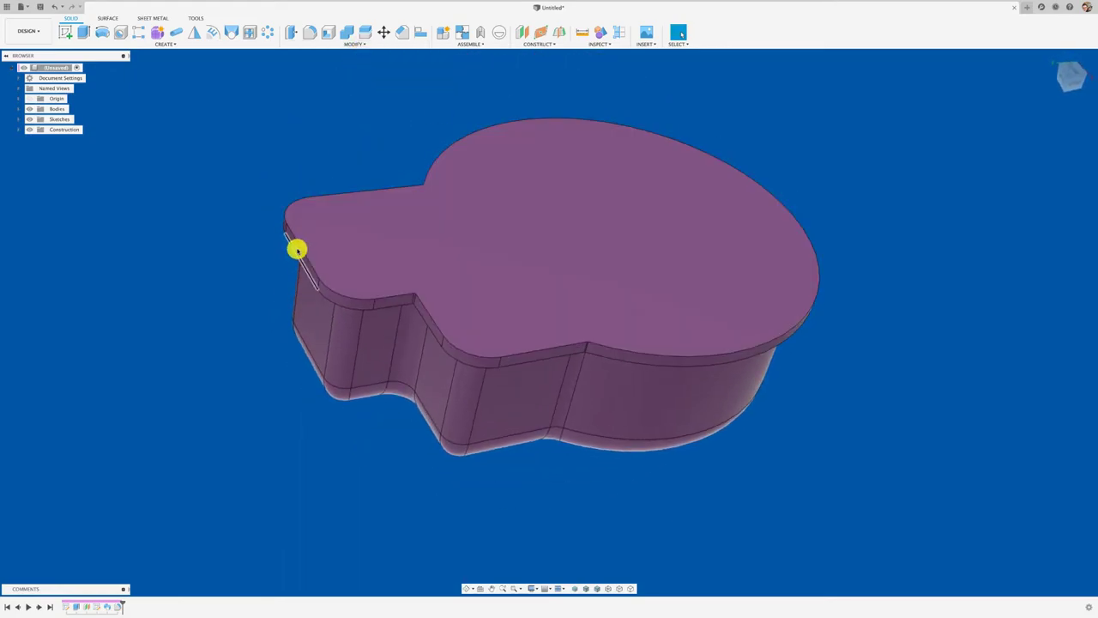
click(550, 198)
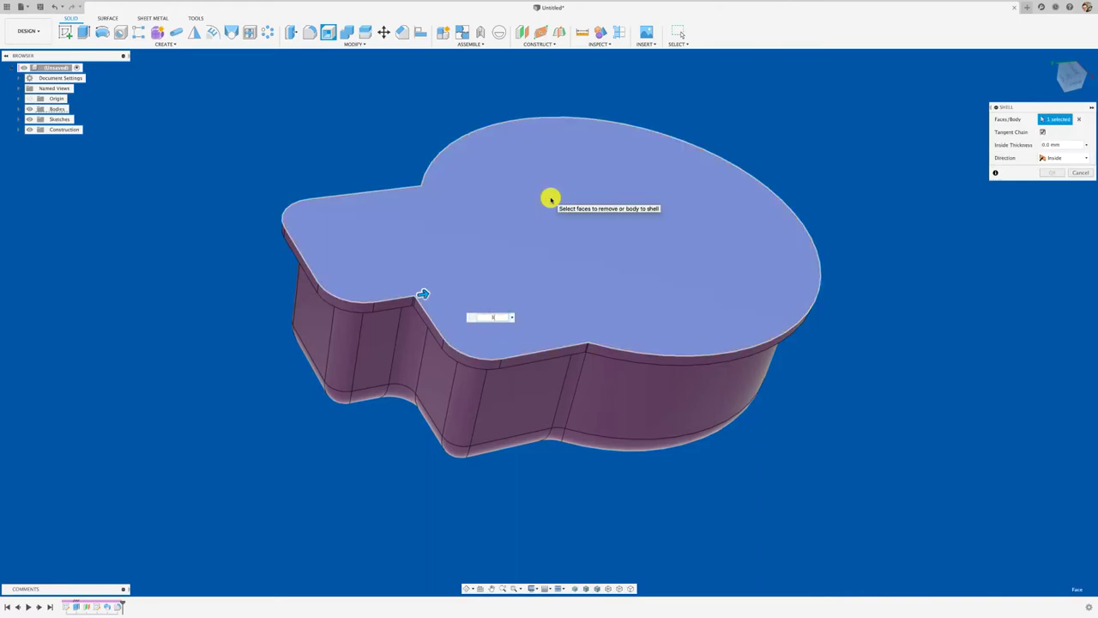
mouse_move(583, 209)
shift+middle_down()
mouse_move(662, 229)
mouse_move(1025, 178)
shift+middle_up()
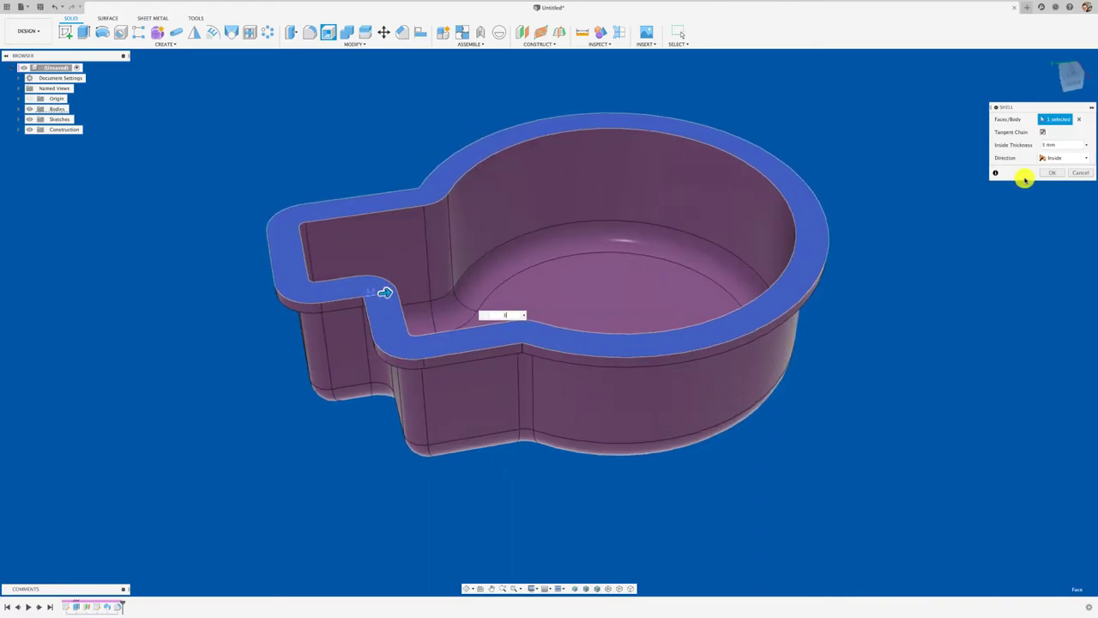
click(1048, 174)
shift+middle_drag(966, 249, 952, 242)
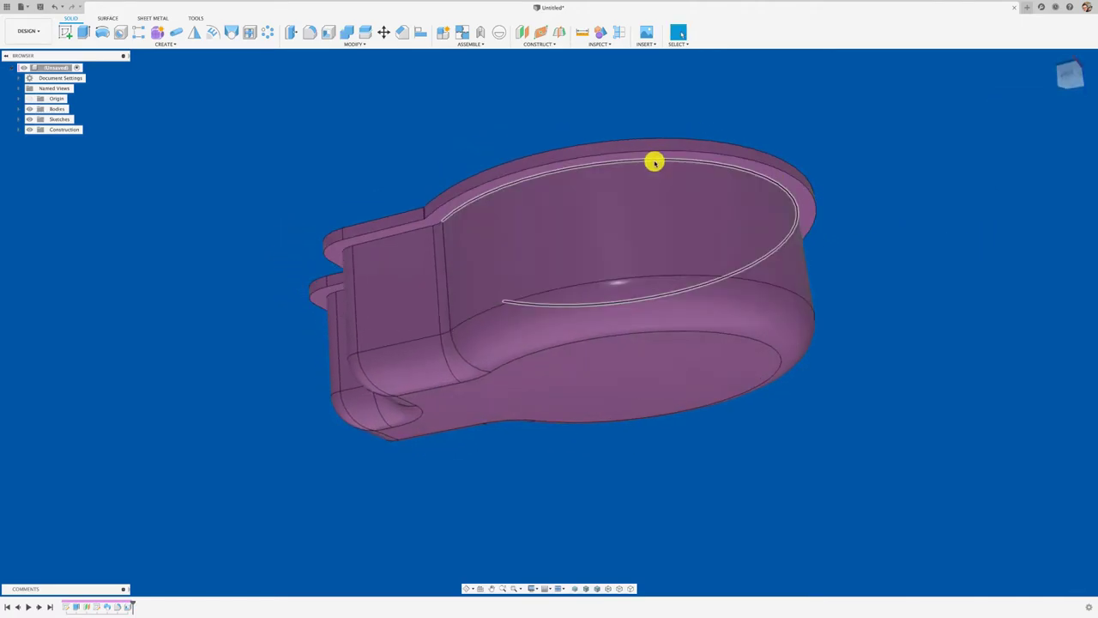
shift+middle_drag(760, 186, 983, 287)
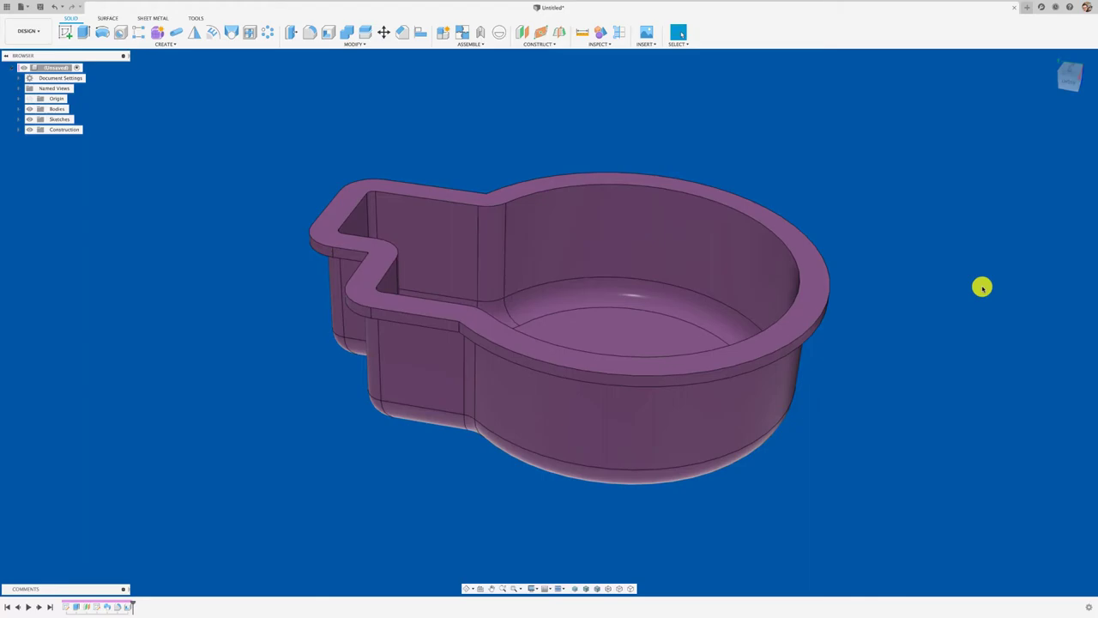
key(ctrl+z)
shift+middle_drag(761, 193, 389, 71)
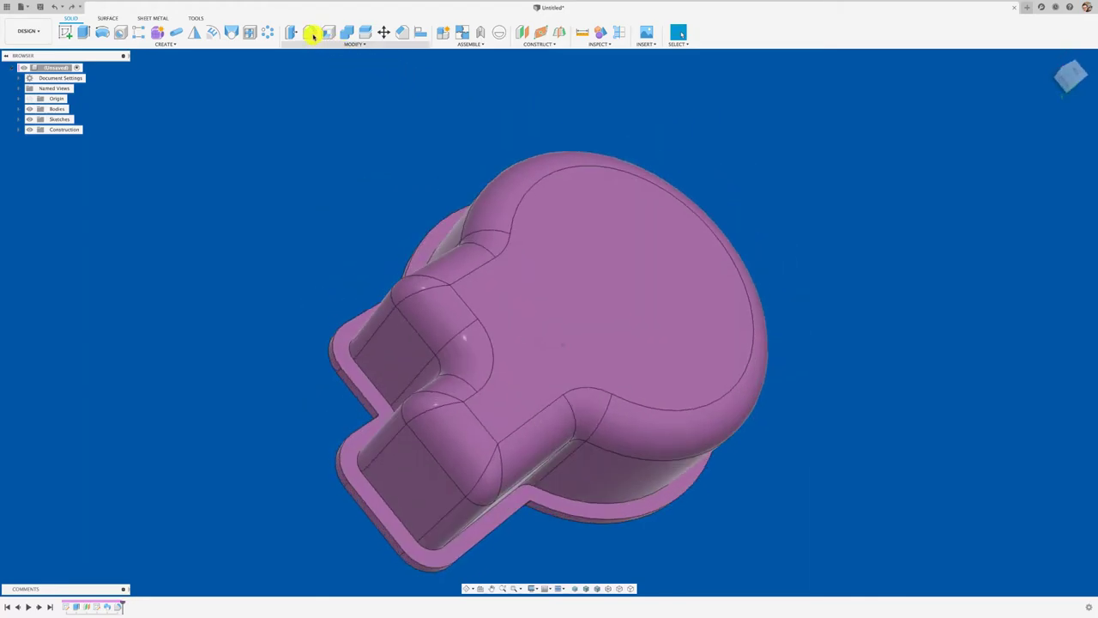
- Fillet the 12 body-to-flange base edges with a 1 mm radius
key(f)
shift+middle_drag(452, 187, 559, 346)
scroll(560, 346, up, 3)
click(591, 446)
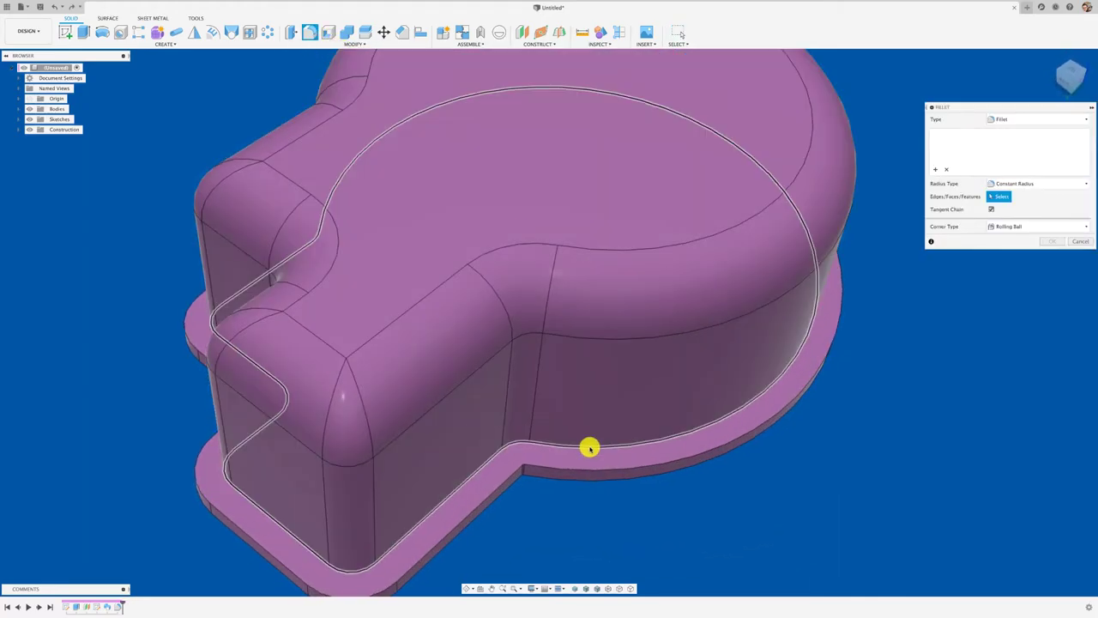
text(4)
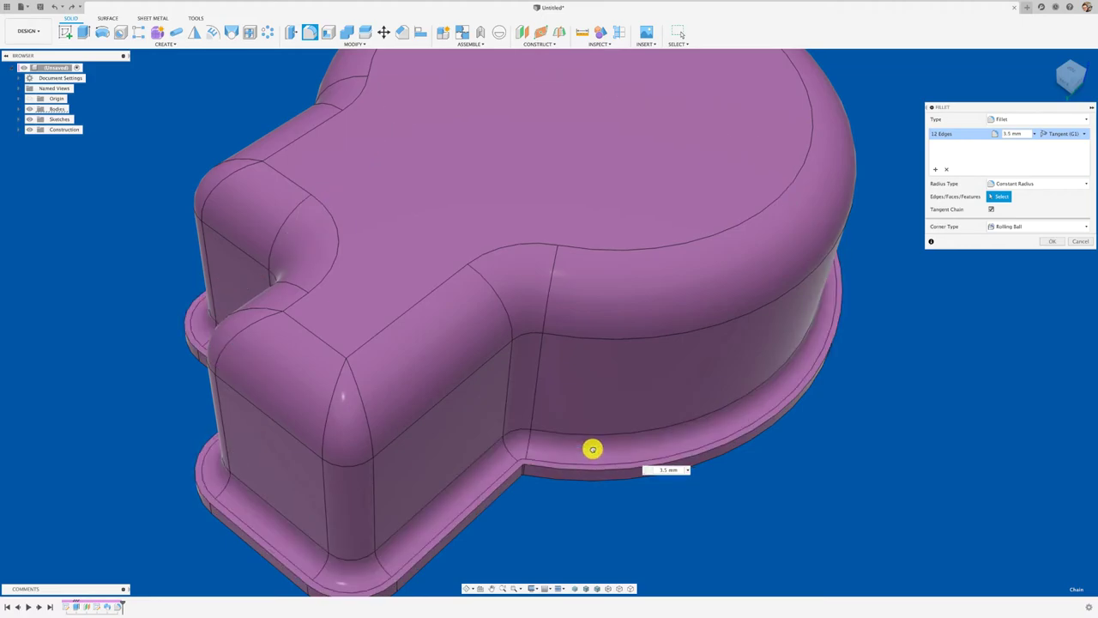
text(.6)
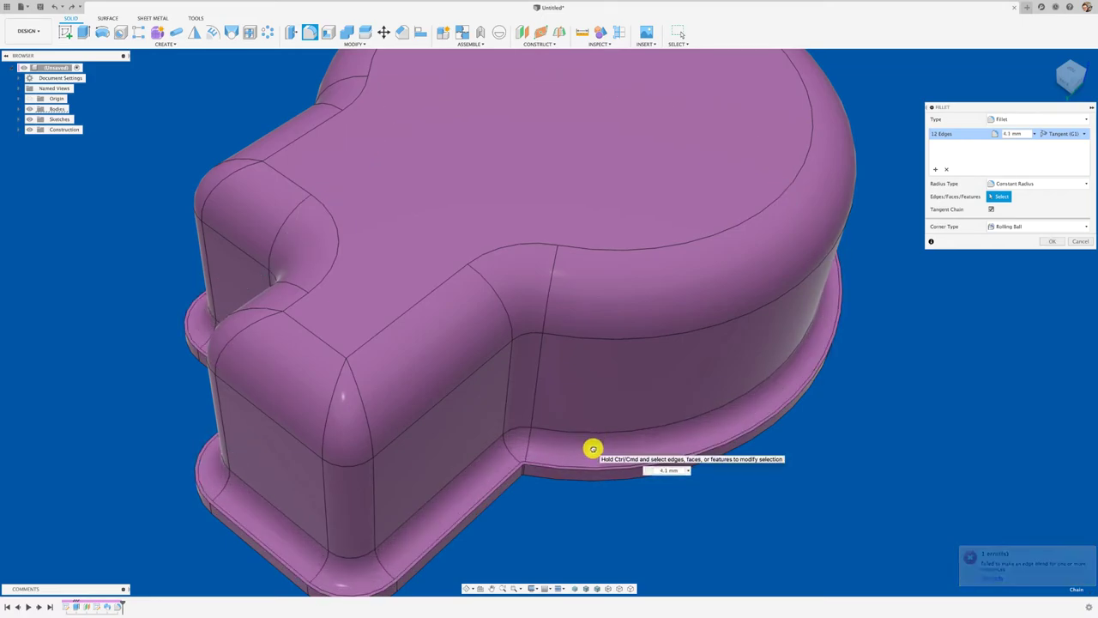
key(BackSpace)
text(8)
key(F6)
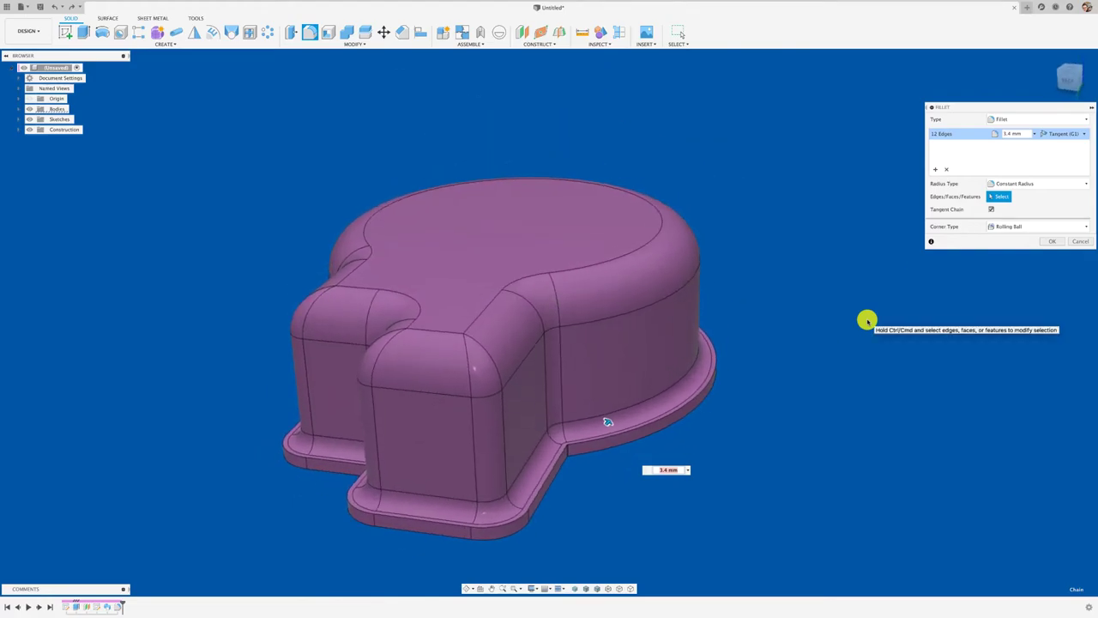
text(1)
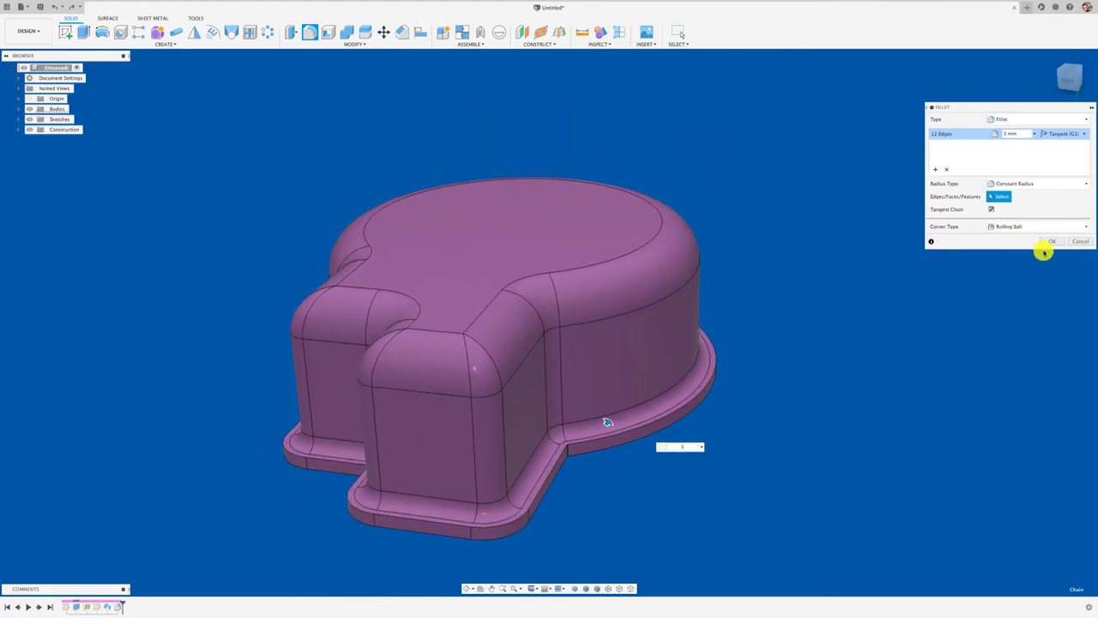
click(1049, 244)
mouse_move(750, 206)
shift+middle_down()
mouse_move(400, 138)
mouse_move(328, 36)
shift+middle_up()
- Shell the body inward, leaving the flat bottom face open
click(329, 34)
click(532, 235)
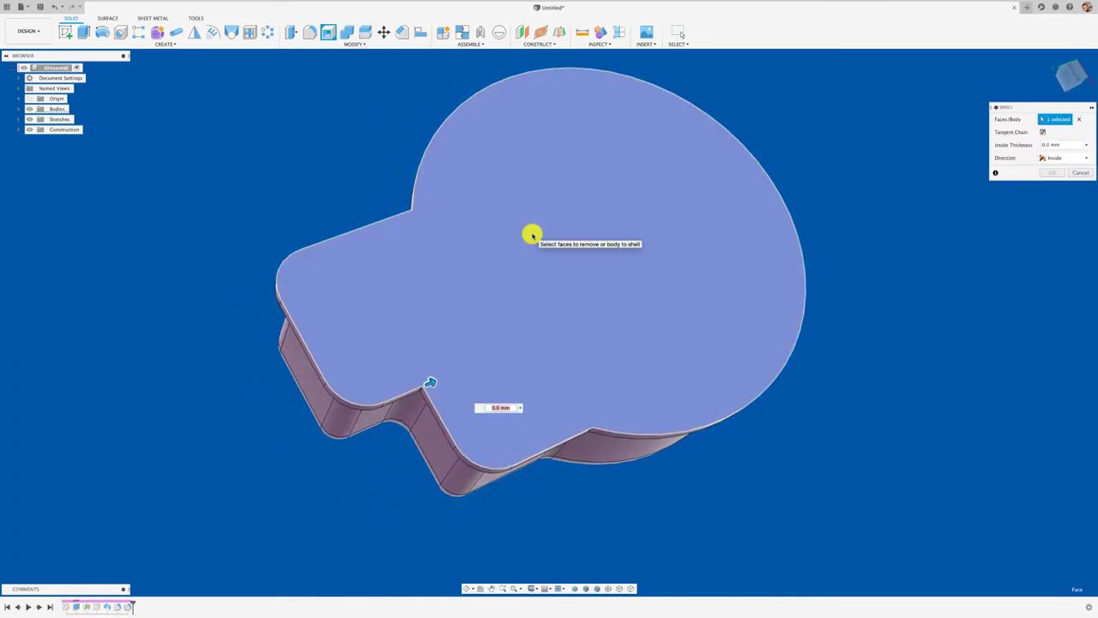
key(Return)
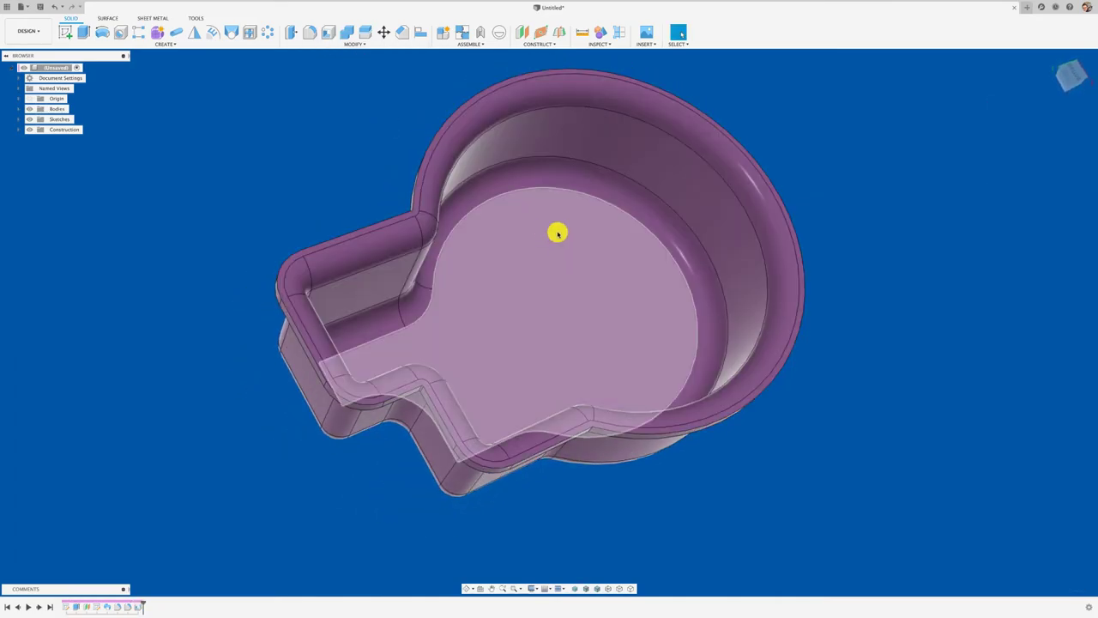
shift+middle_drag(559, 230, 420, 447)
scroll(412, 520, up, 3)
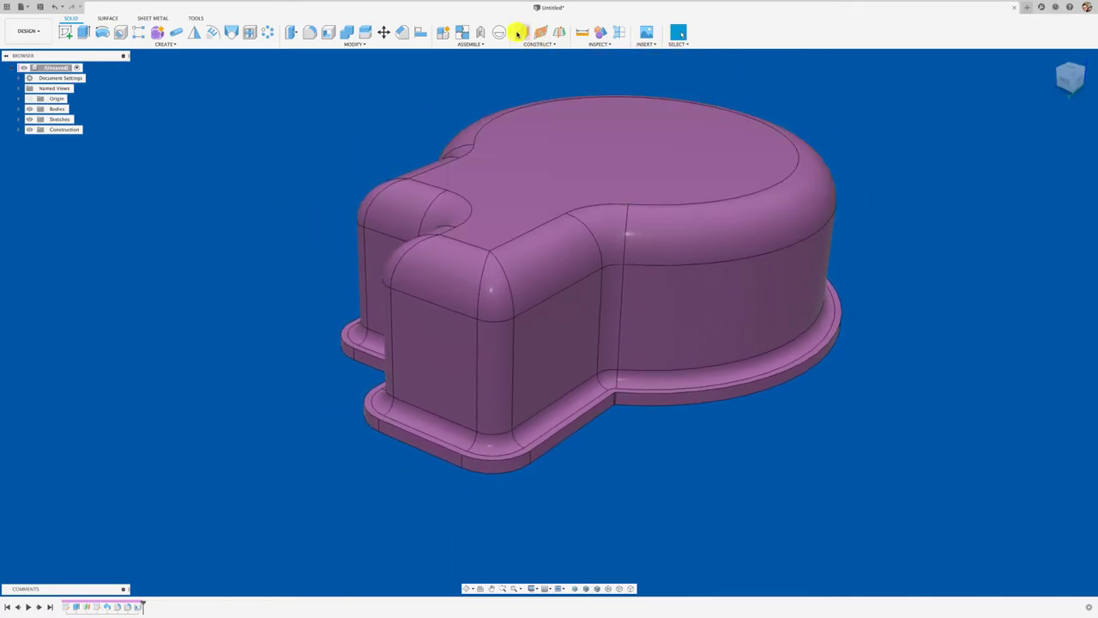
- Create a construction plane offset -16 mm from the body's top face
click(546, 147)
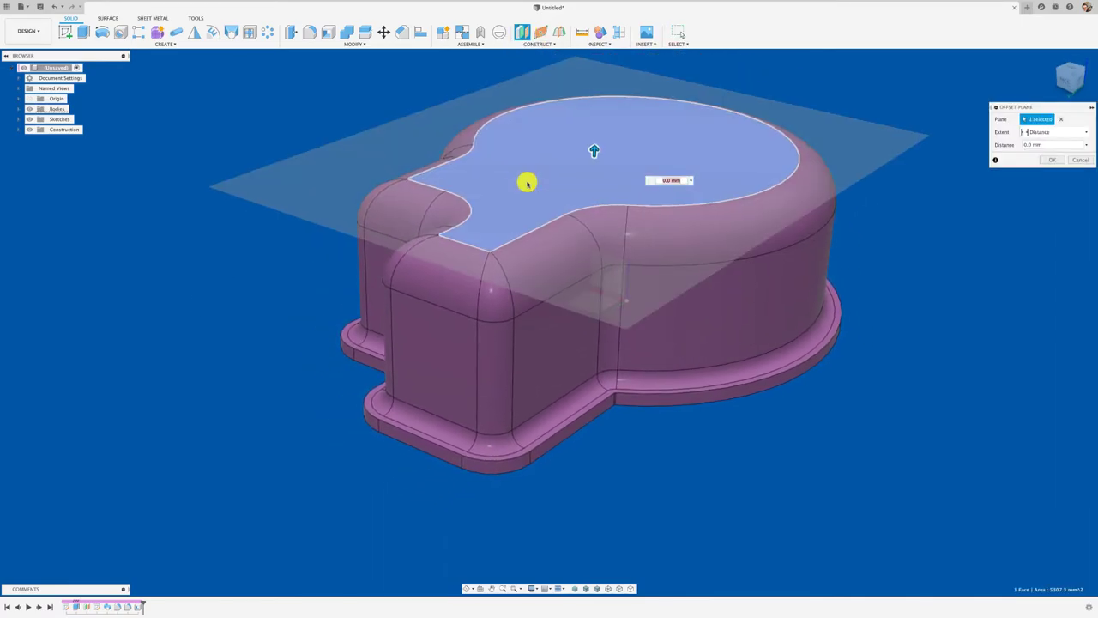
drag(681, 143, 678, 215)
text(-16)
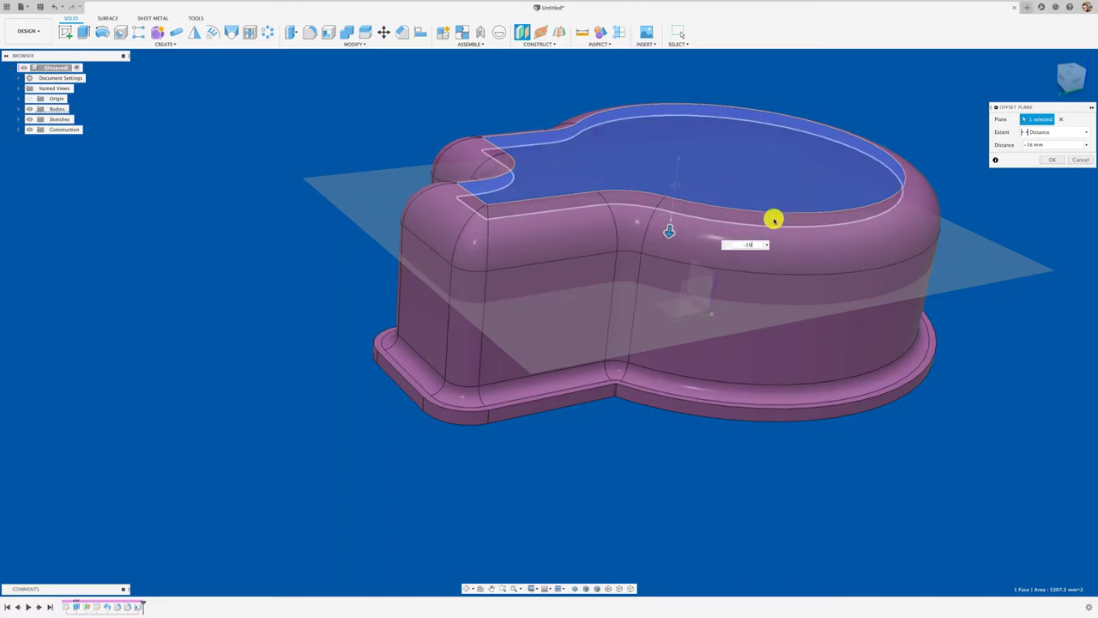
click(1052, 160)
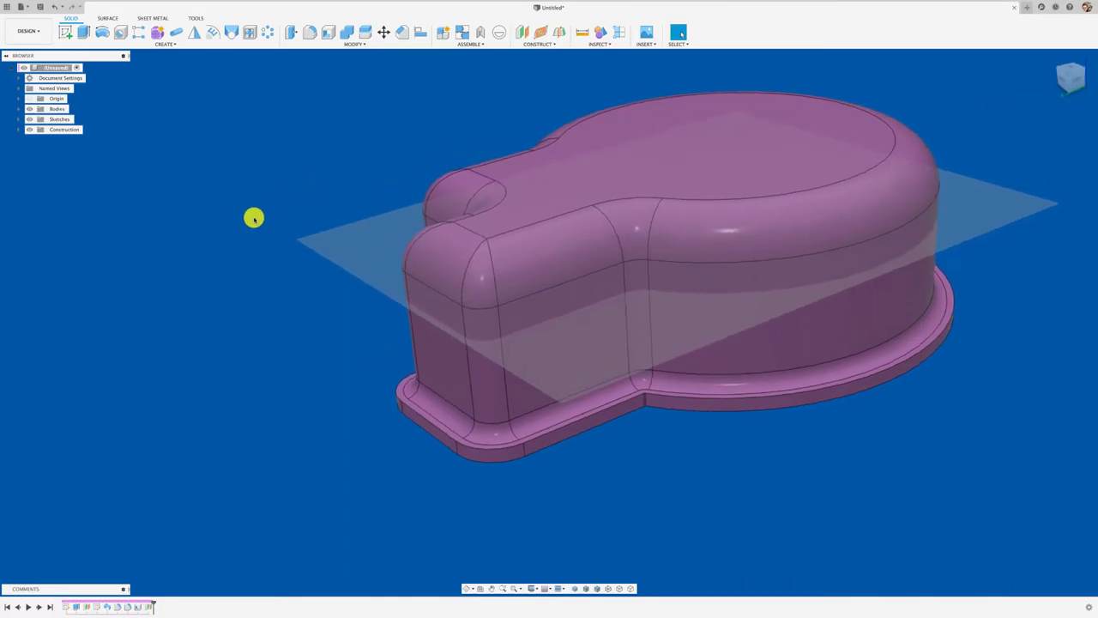
shift+middle_drag(254, 219, 242, 198)
- On the offset plane, sketch a center-diameter circle at the outer rim
click(72, 36)
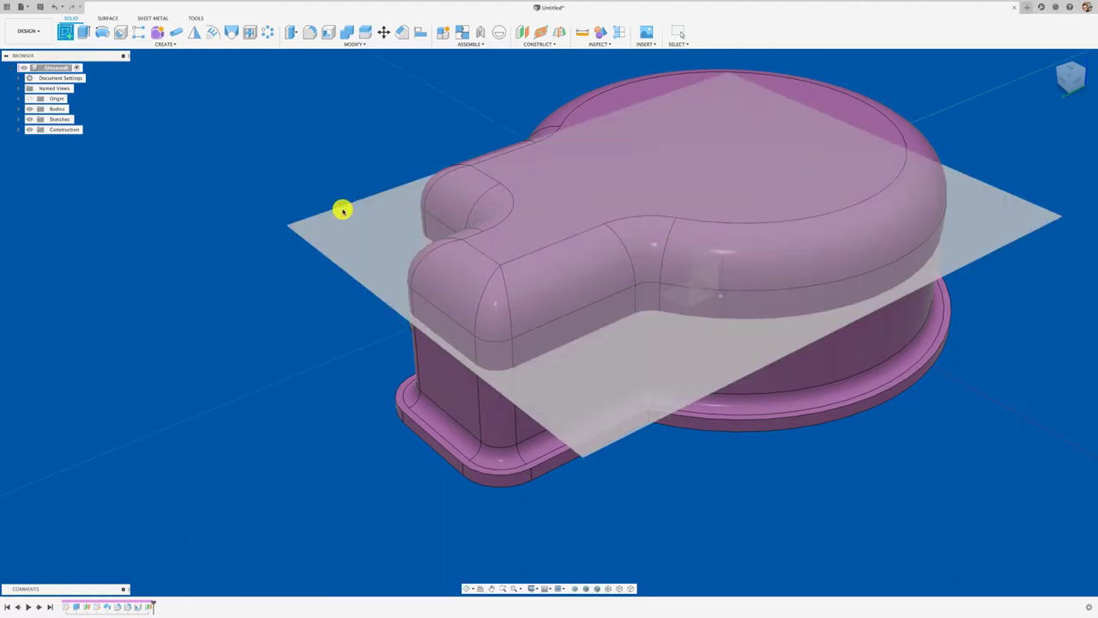
click(343, 210)
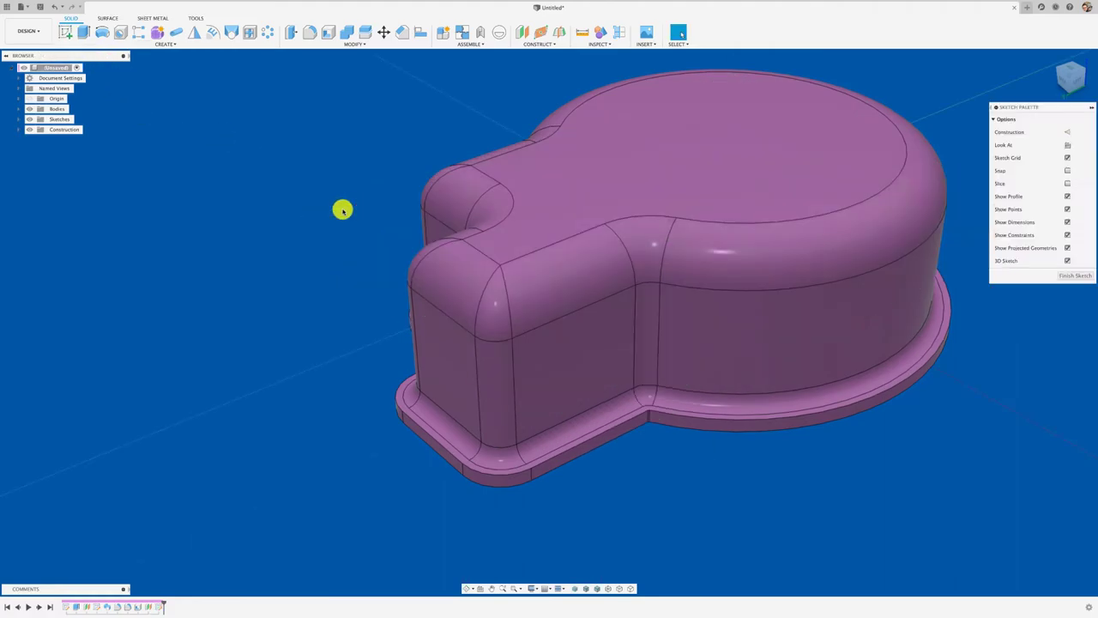
click(1069, 68)
middle_drag(490, 283, 228, 221)
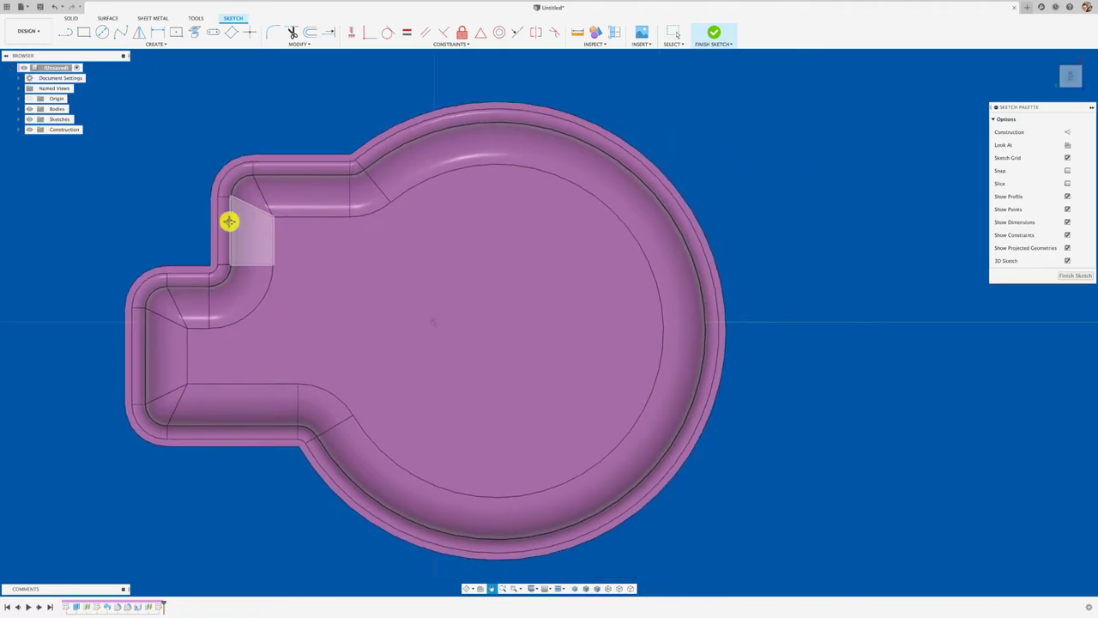
scroll(673, 300, up, 5)
scroll(676, 312, down, 4)
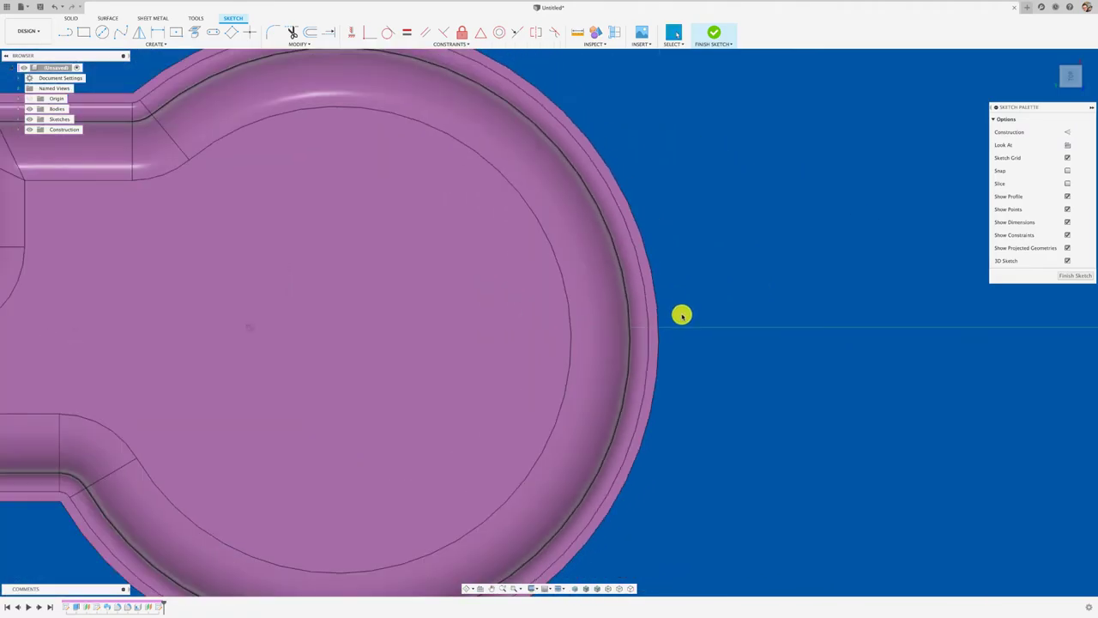
scroll(682, 314, up, 1)
click(103, 33)
click(269, 326)
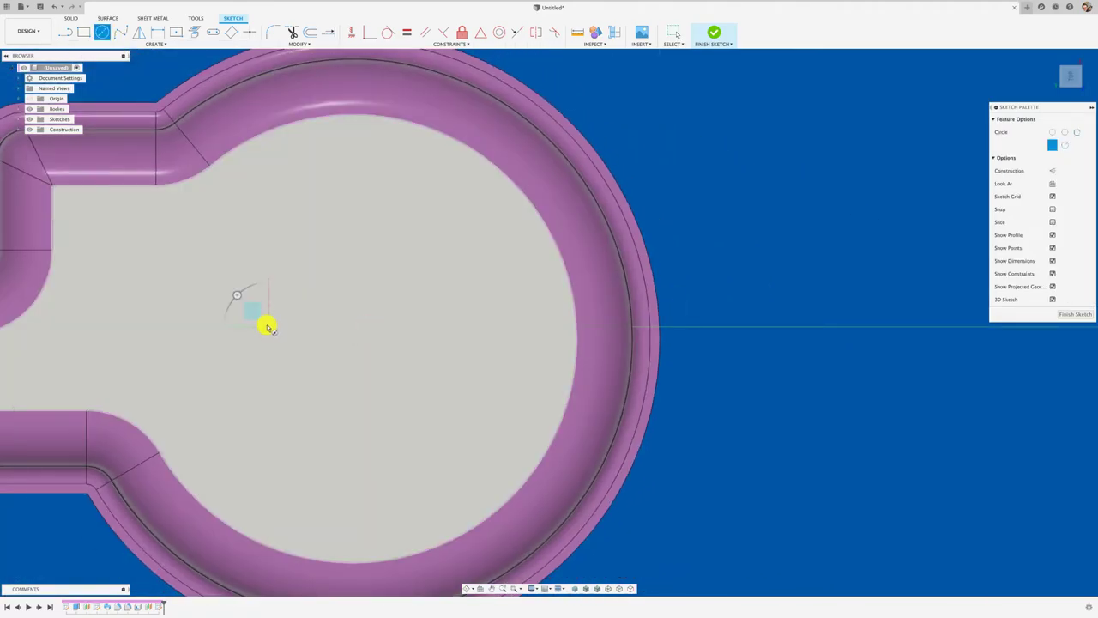
scroll(632, 324, up, 2)
scroll(636, 328, up, 2)
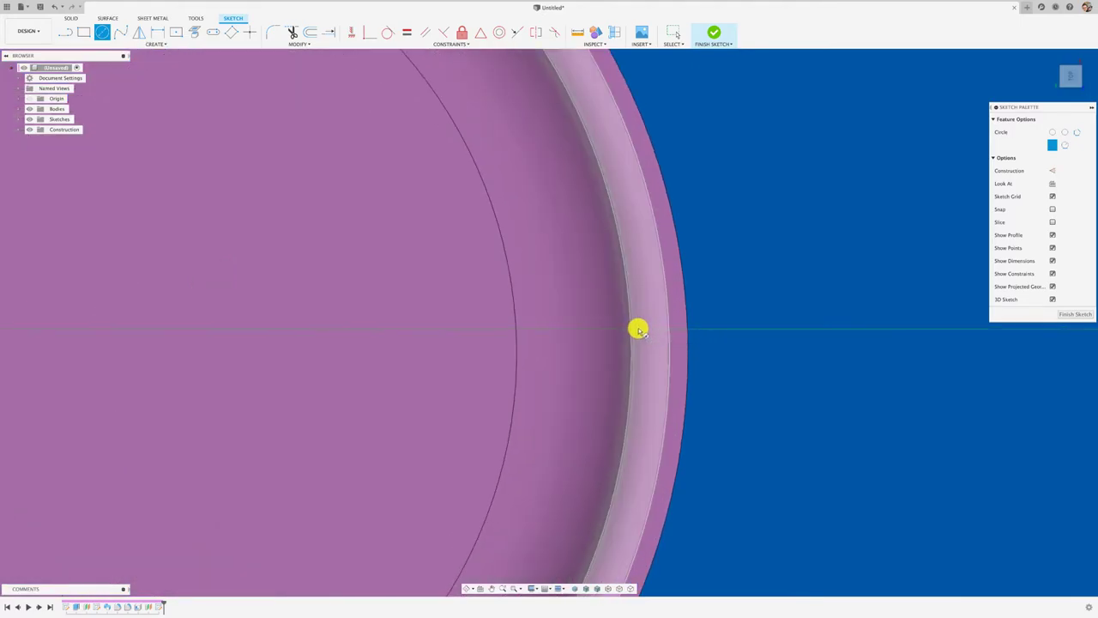
click(645, 331)
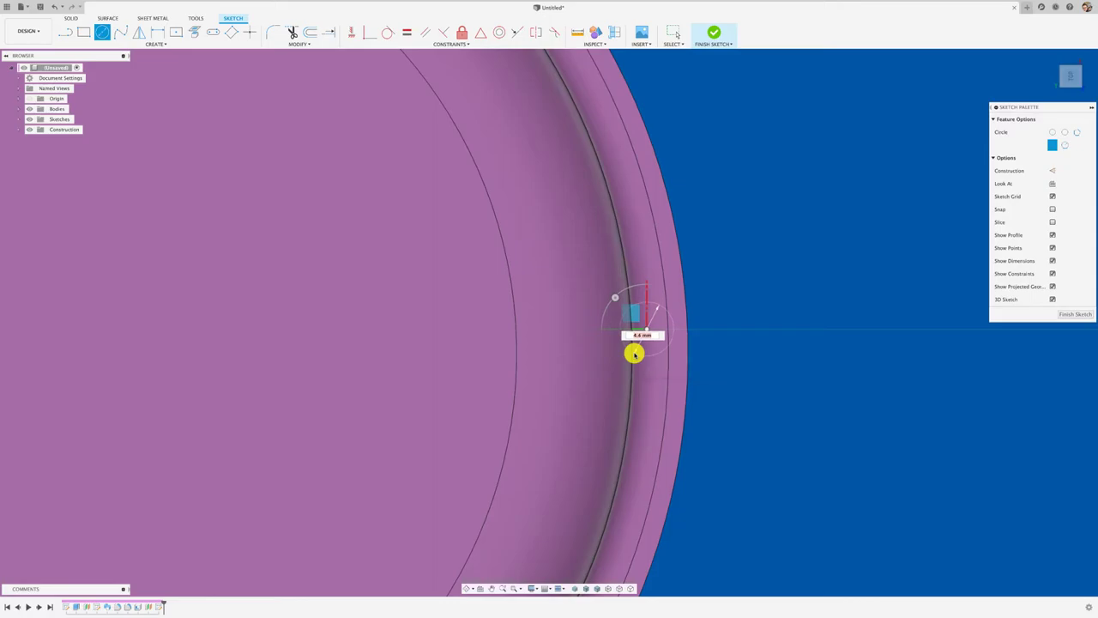
scroll(639, 348, down, 3)
shift+middle_drag(658, 351, 762, 275)
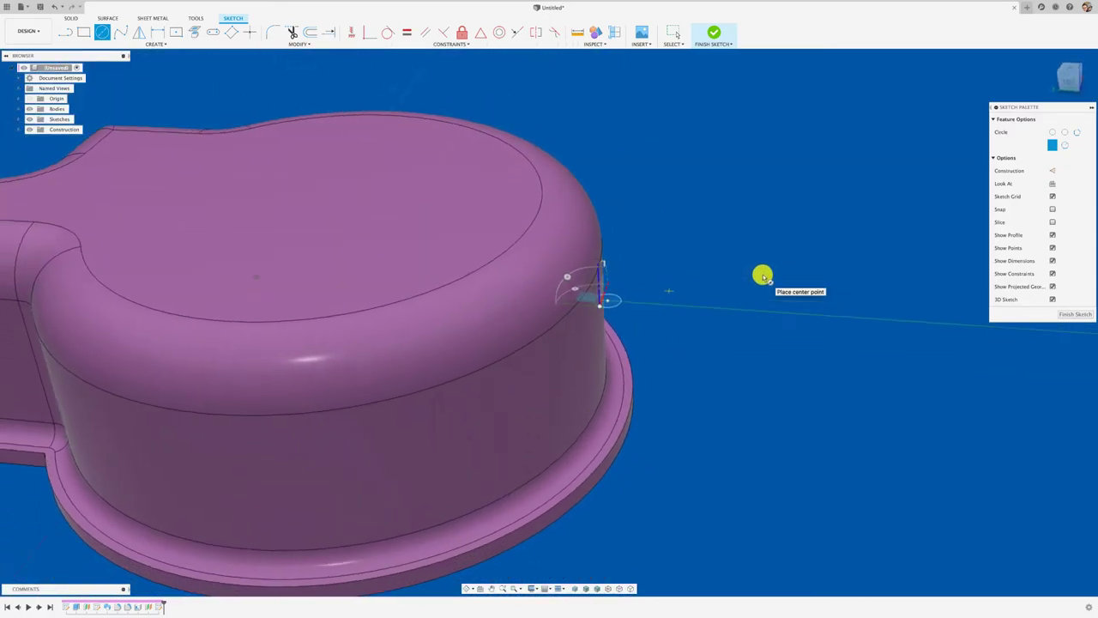
- Extrude the rim circle as Join, One Side, Extent All to form the boss
key(e)
click(634, 318)
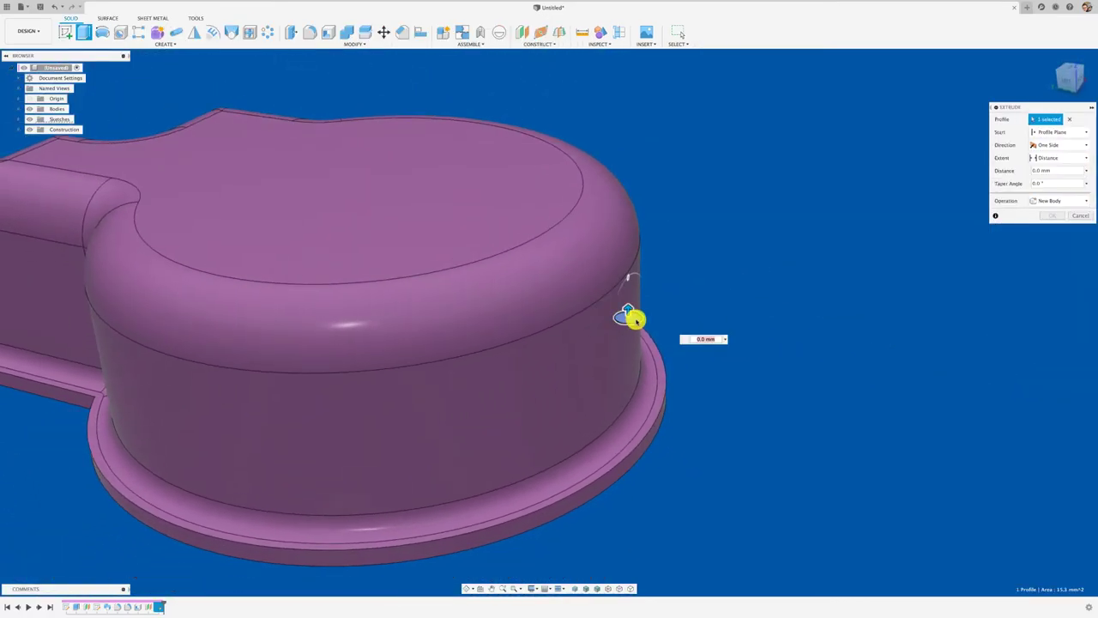
drag(628, 312, 627, 361)
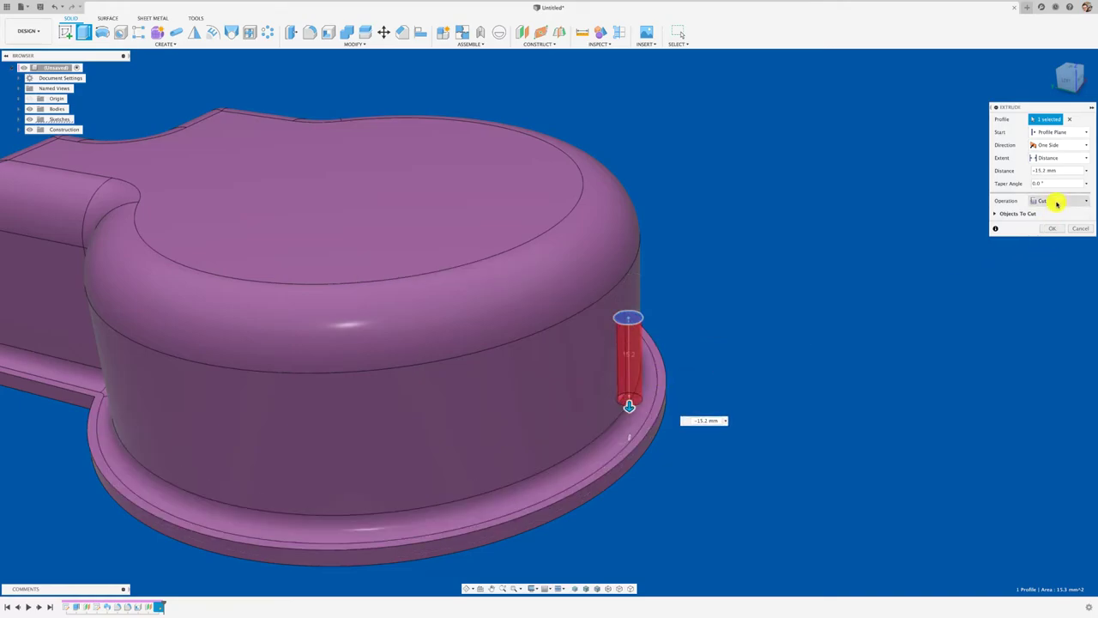
drag(1057, 108, 899, 107)
click(893, 200)
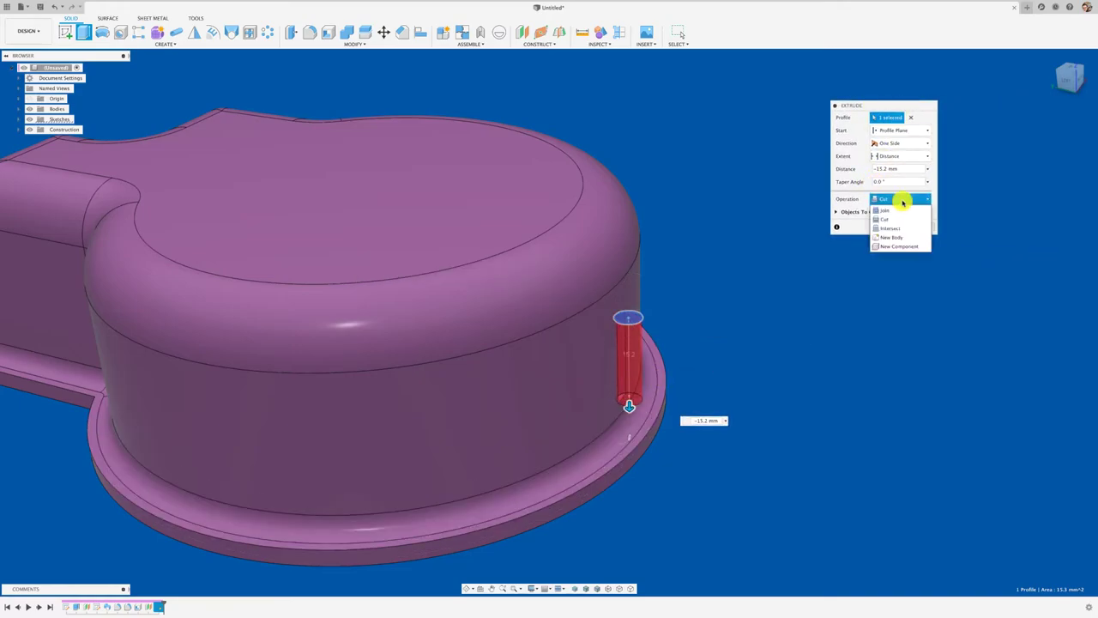
click(881, 213)
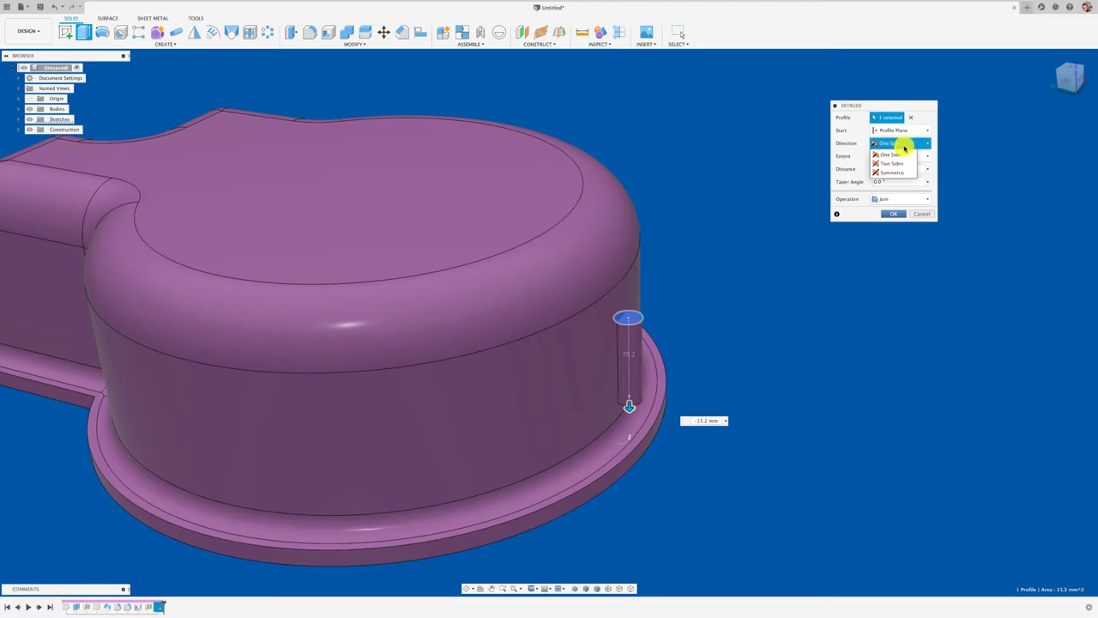
click(926, 159)
click(884, 185)
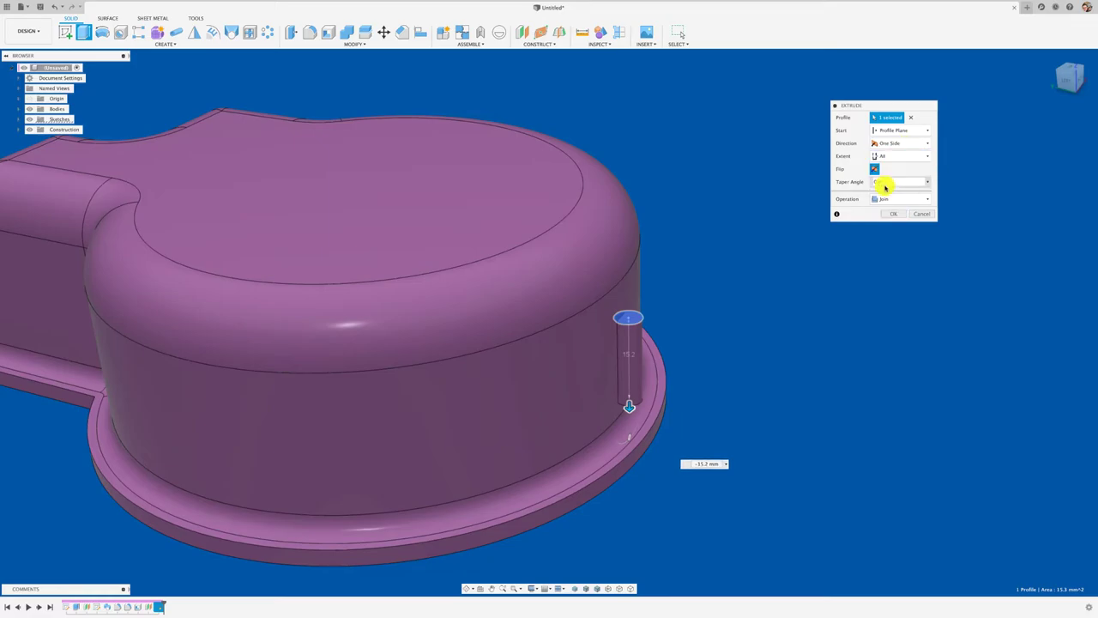
shift+middle_drag(760, 344, 877, 215)
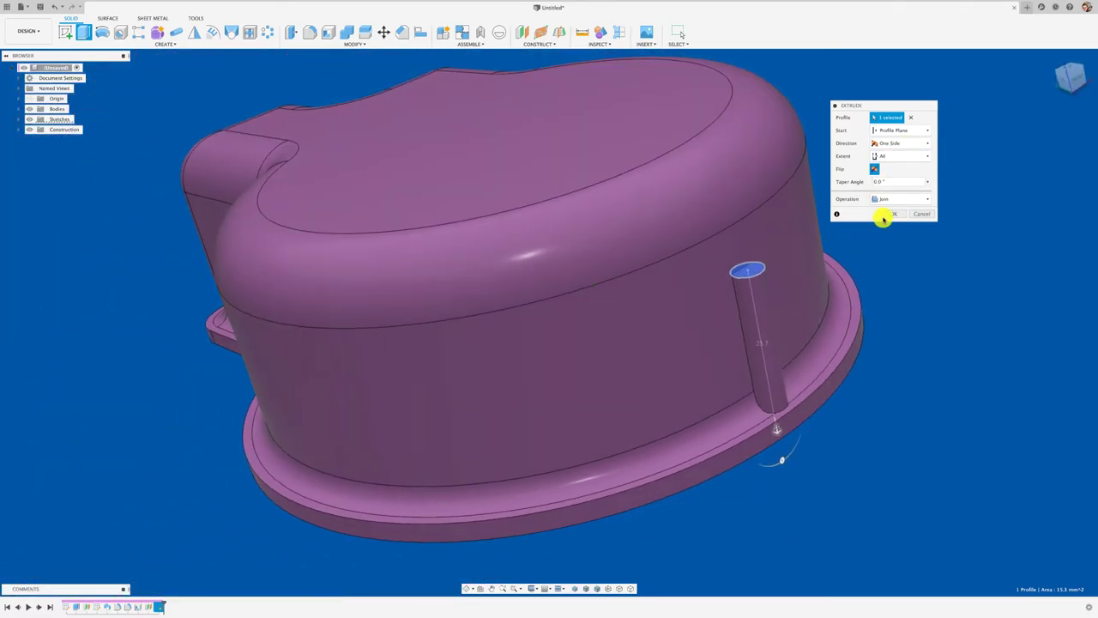
click(892, 216)
mouse_move(867, 283)
shift+middle_down()
mouse_move(387, 186)
mouse_move(323, 55)
shift+middle_up()
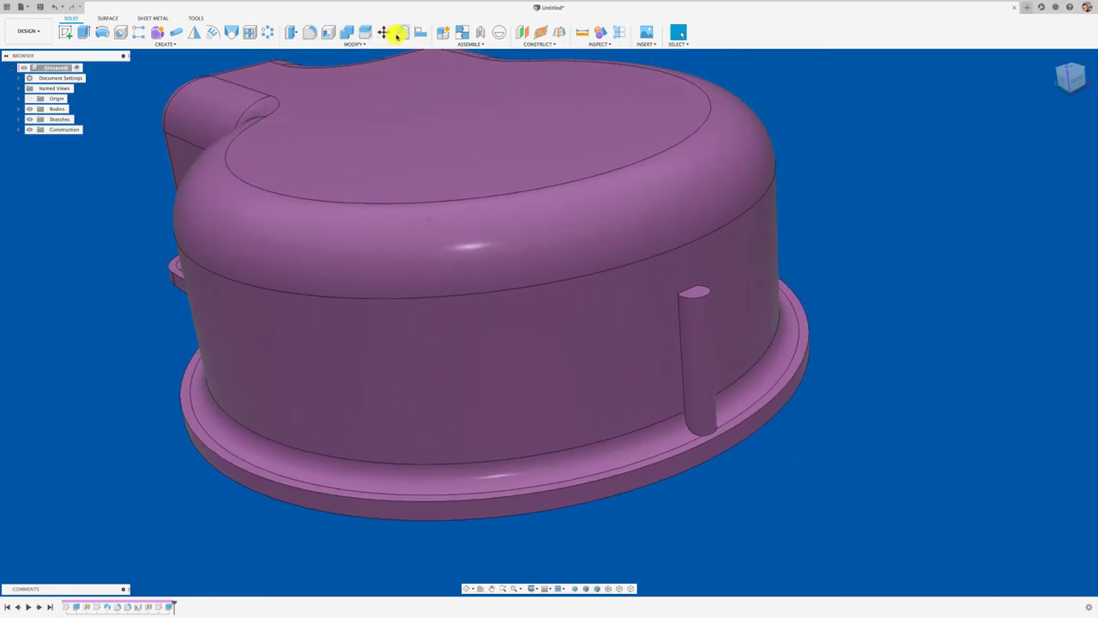
- Round the boss's top circular edge with a 0.3 mm fillet
click(311, 35)
mouse_move(737, 363)
shift+middle_down()
mouse_move(706, 311)
mouse_move(679, 321)
shift+middle_up()
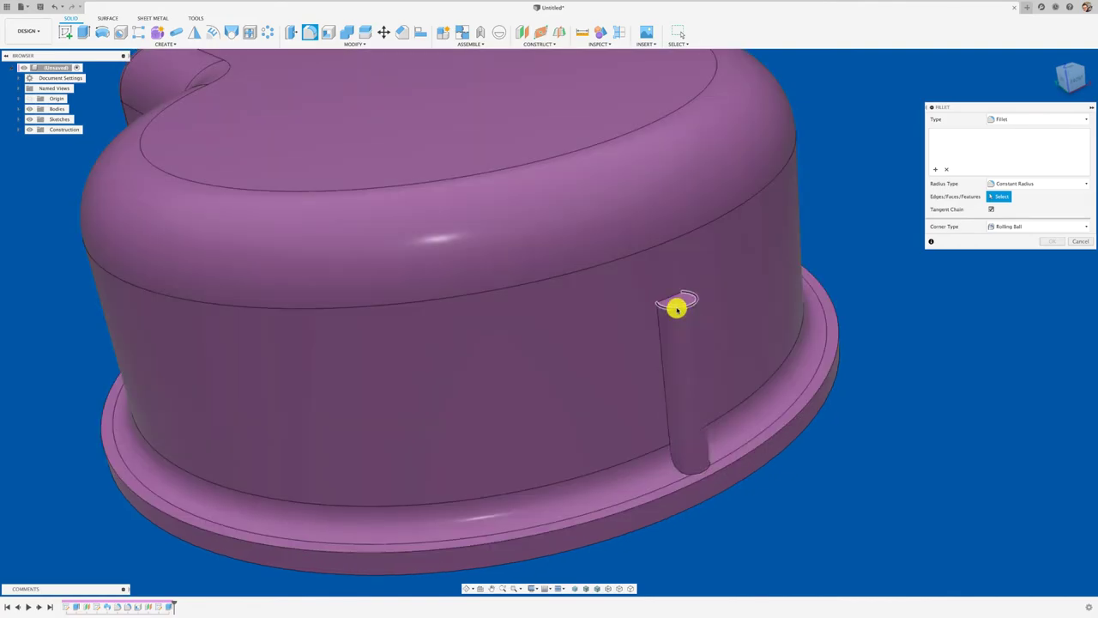
click(682, 305)
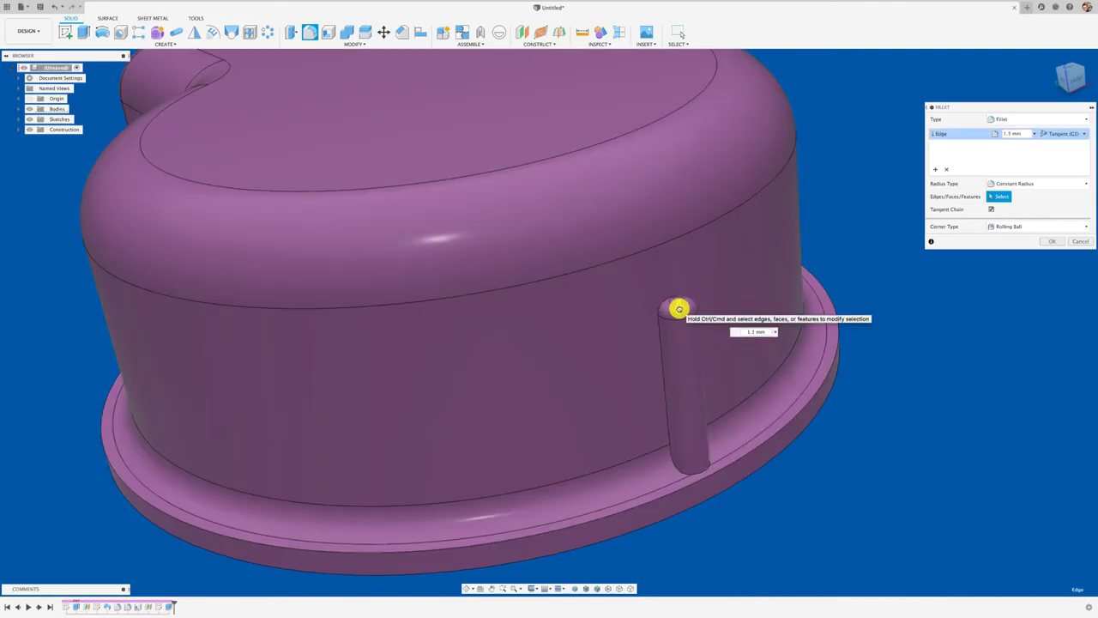
drag(679, 308, 679, 306)
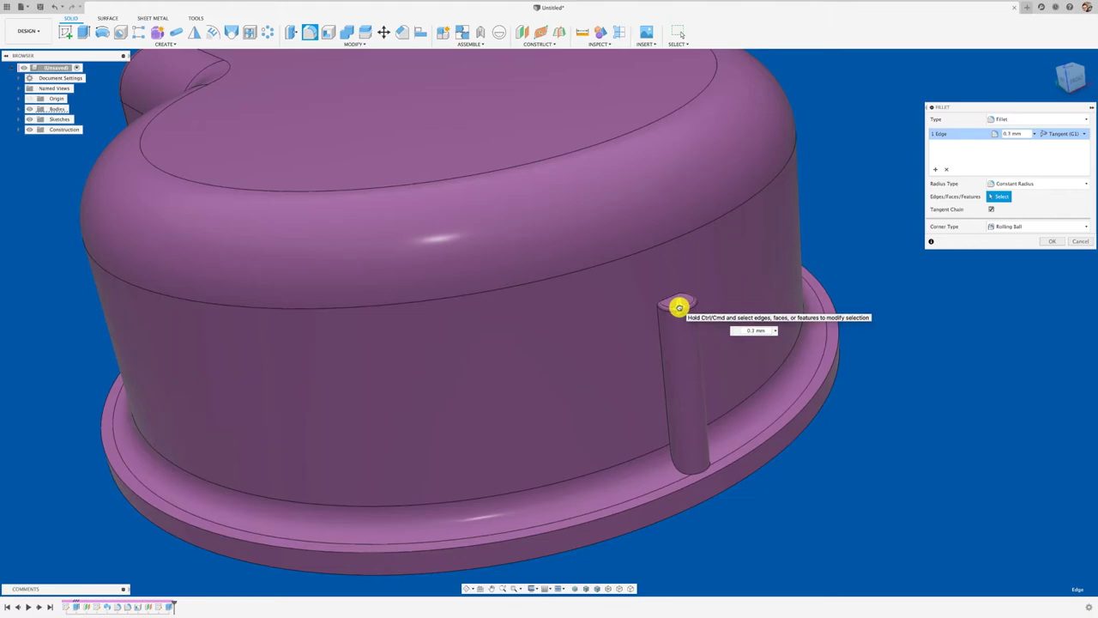
click(1051, 241)
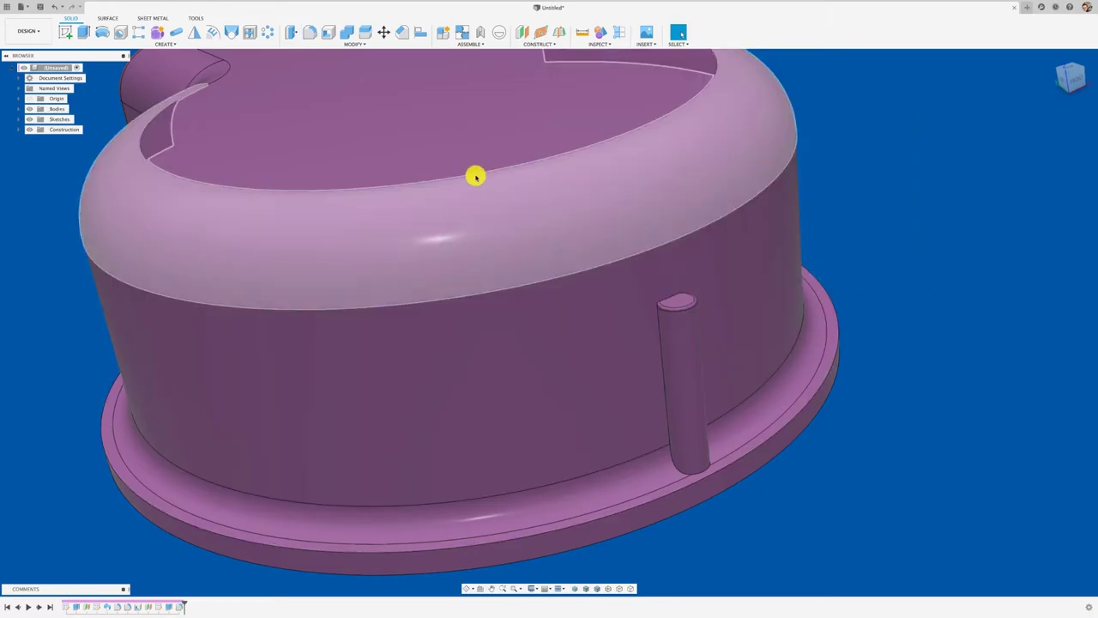
- Fillet the boss edges meeting the wall and flange at 0.8 mm
click(319, 34)
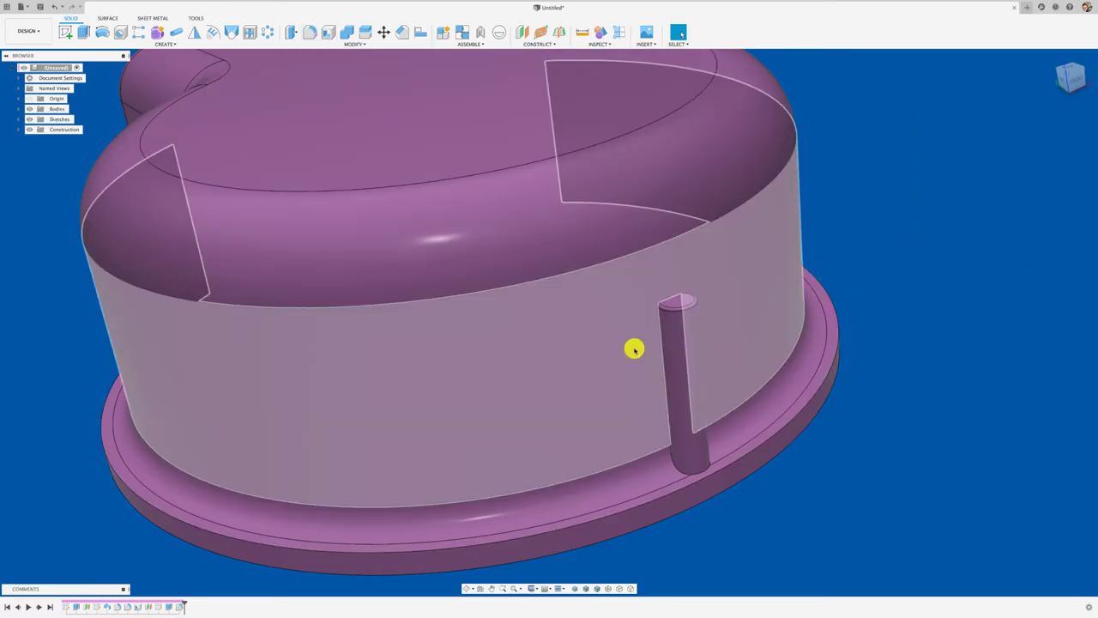
click(660, 356)
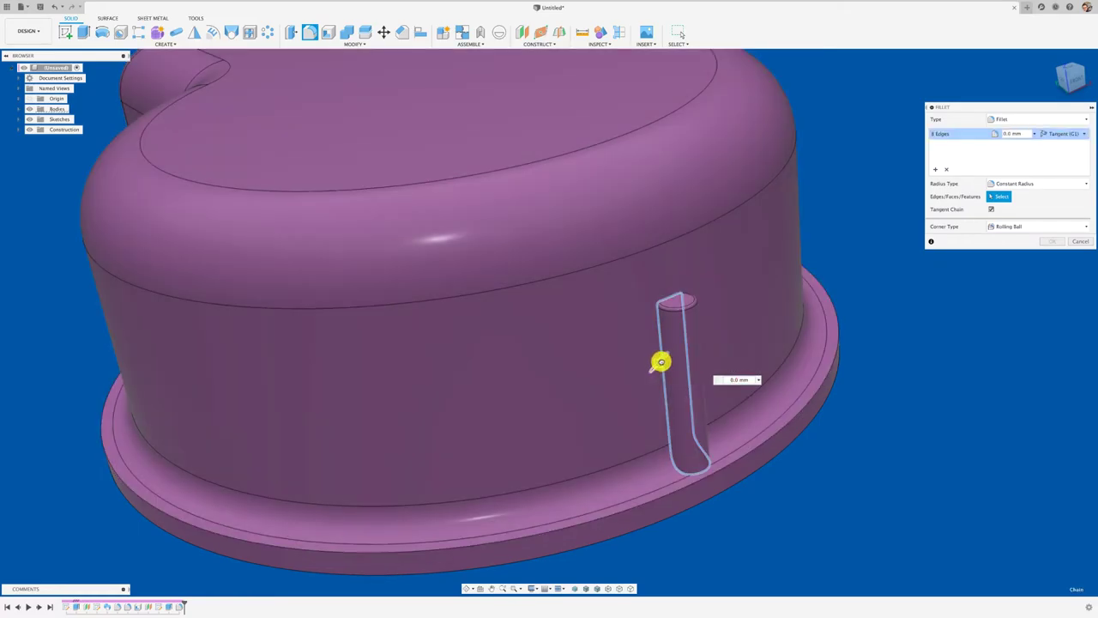
text(0.8)
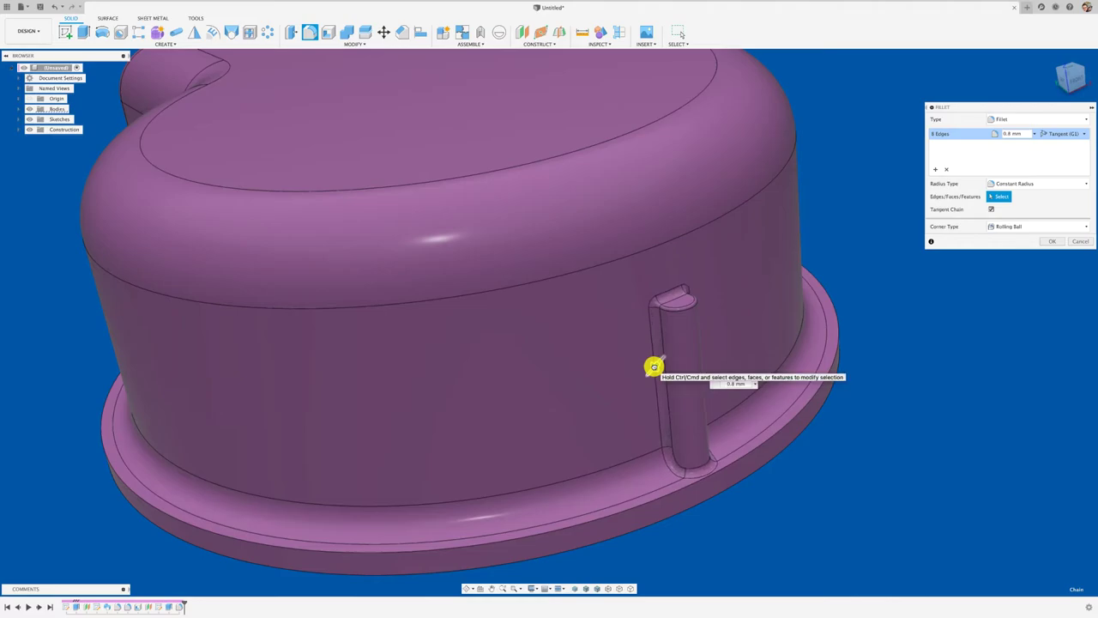
shift+middle_drag(696, 477, 657, 392)
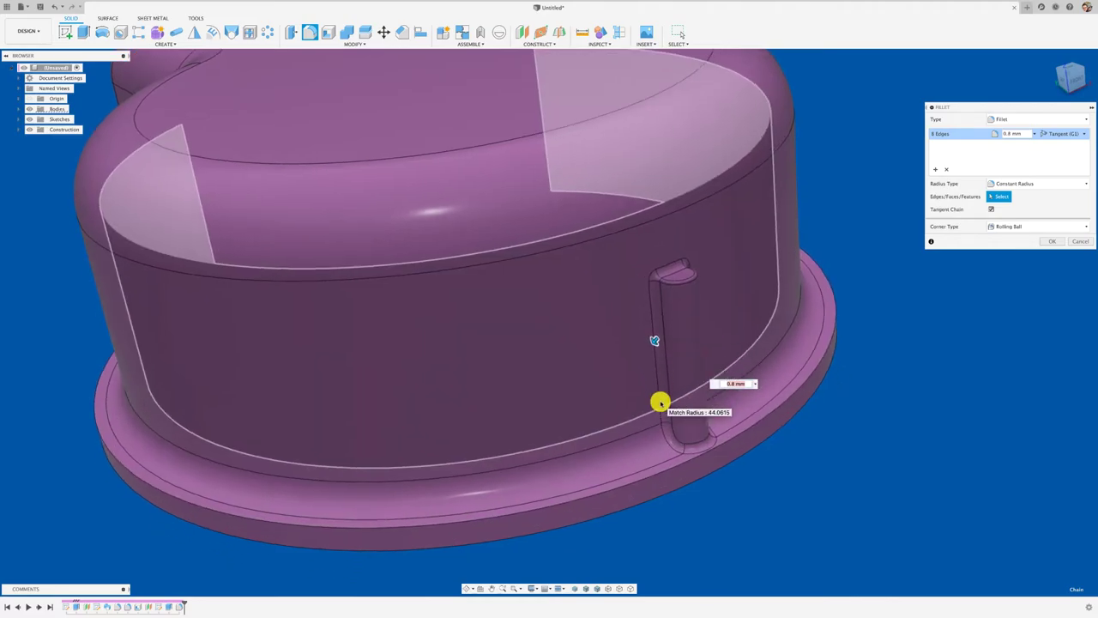
scroll(657, 374, up, 3)
scroll(832, 444, up, 2)
scroll(829, 442, down, 3)
scroll(826, 439, down, 2)
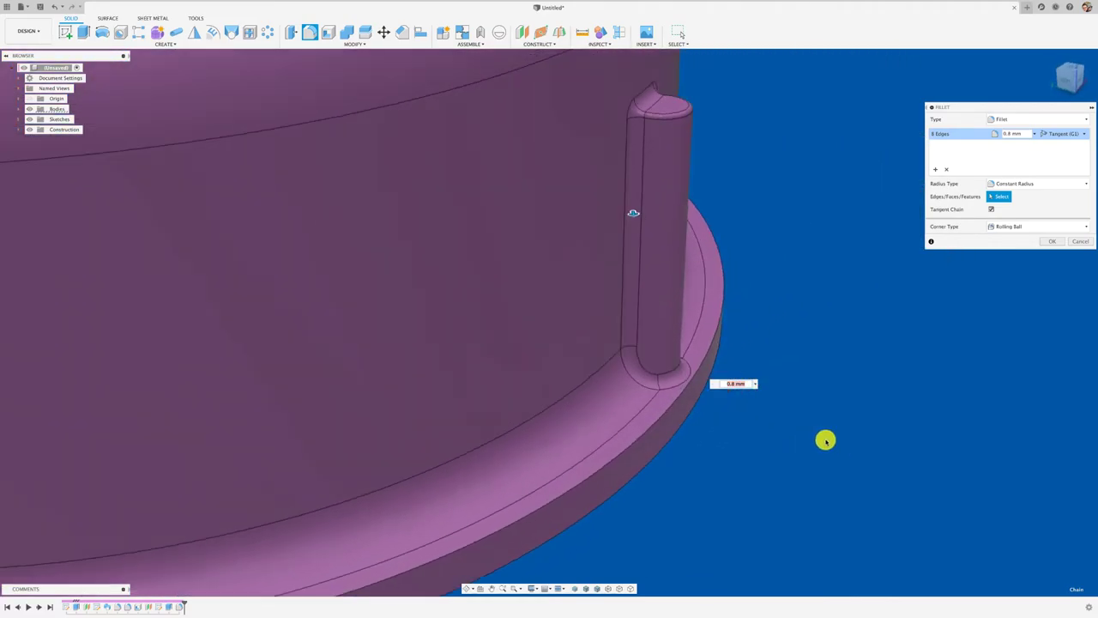
scroll(826, 441, down, 3)
scroll(825, 439, down, 2)
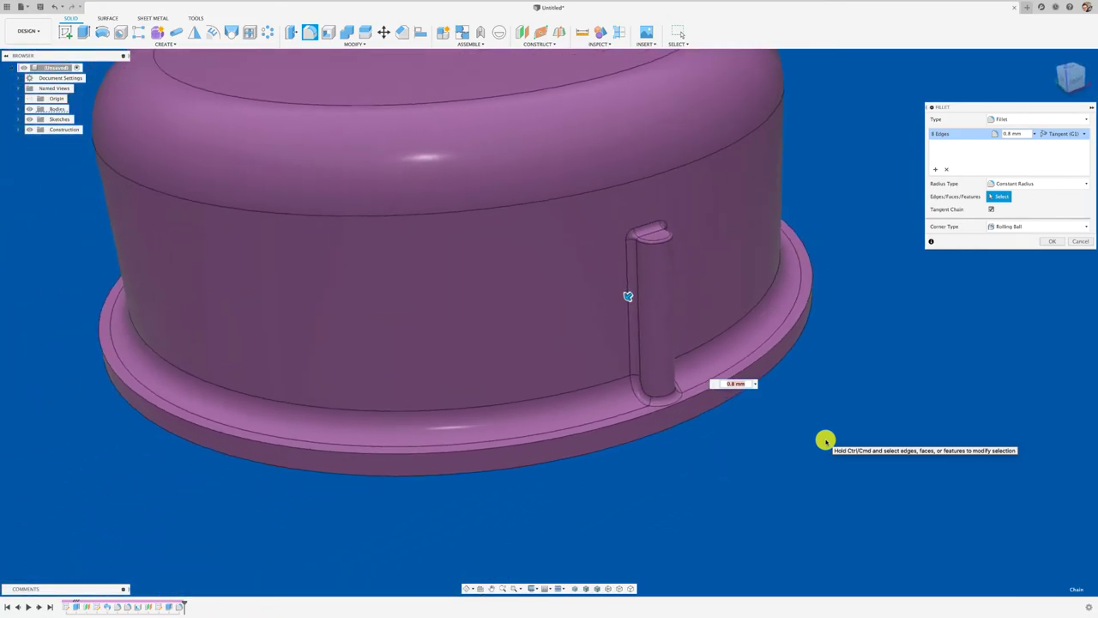
shift+middle_drag(796, 409, 1038, 253)
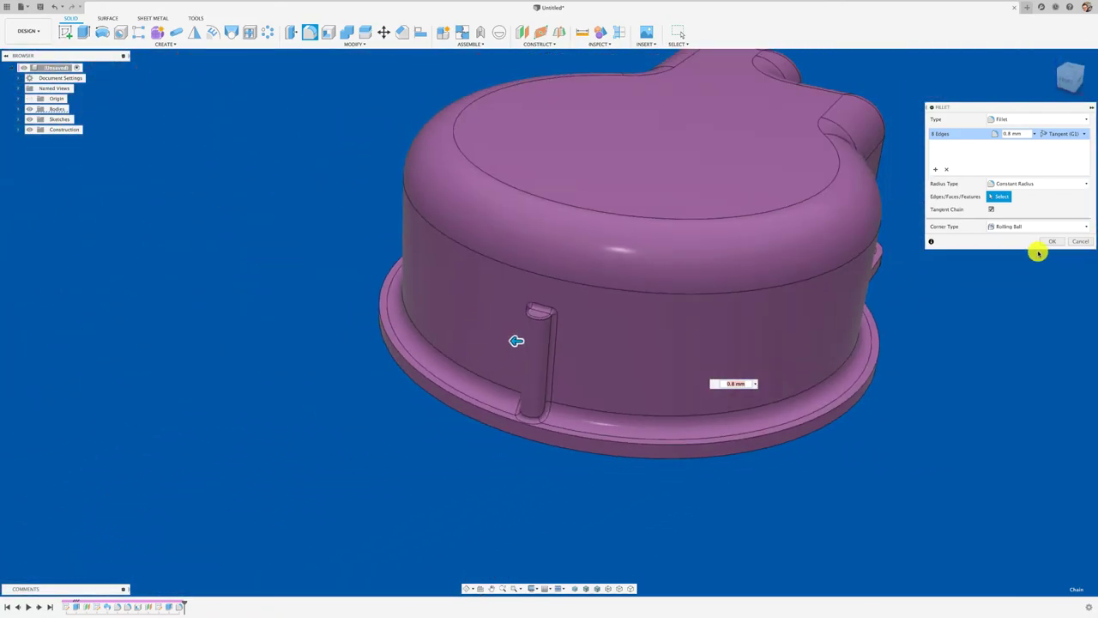
click(1050, 243)
mouse_move(246, 318)
shift+middle_down()
mouse_move(485, 366)
mouse_move(715, 309)
shift+middle_up()
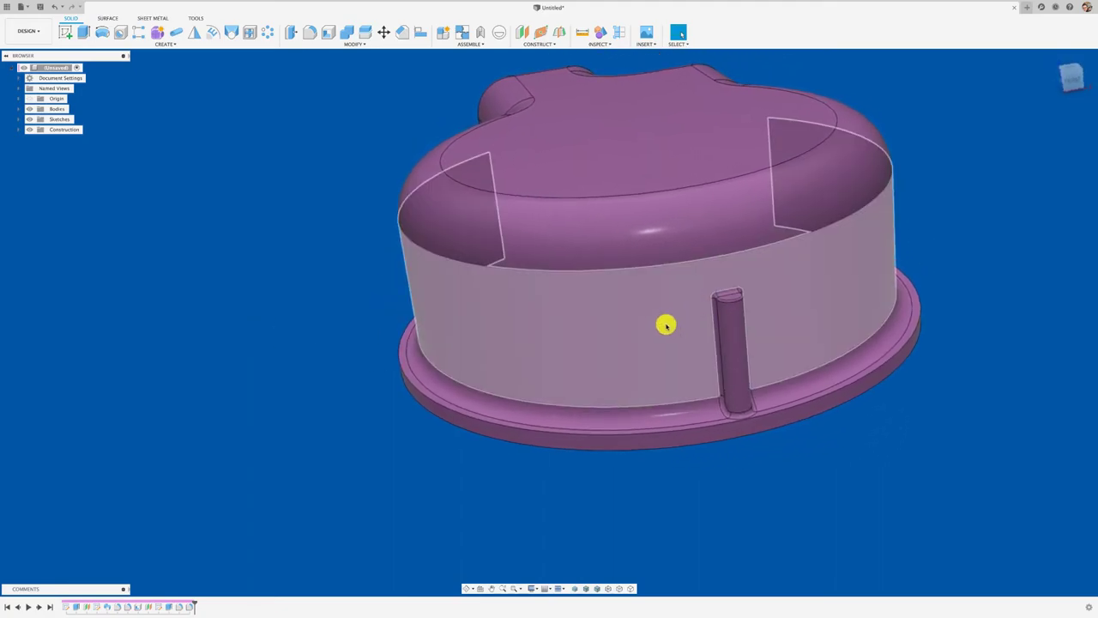
mouse_move(525, 423)
shift+middle_down()
mouse_move(503, 417)
mouse_move(502, 361)
mouse_move(701, 392)
mouse_move(674, 457)
shift+middle_up()
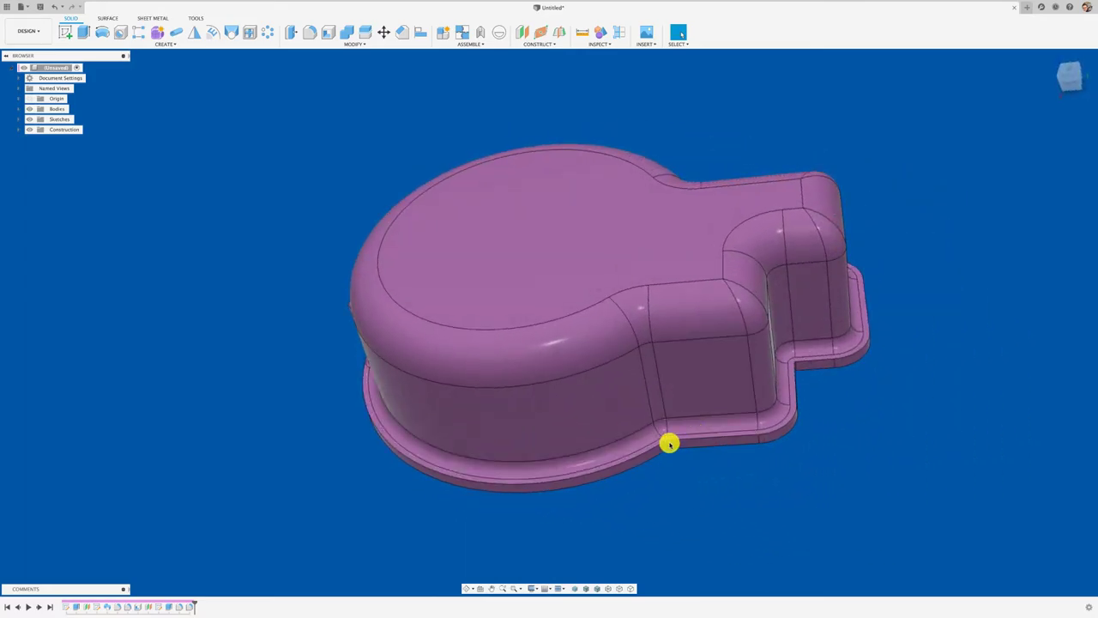
scroll(671, 448, up, 2)
scroll(671, 437, up, 4)
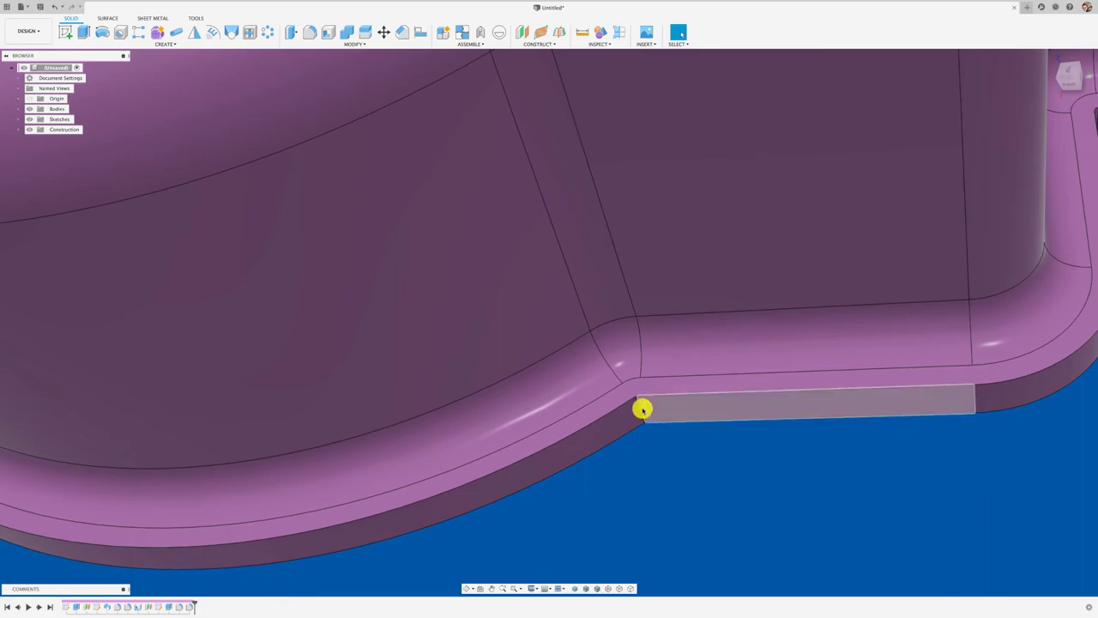
scroll(643, 409, down, 5)
shift+middle_drag(694, 429, 742, 328)
mouse_move(609, 369)
shift+middle_down()
mouse_move(609, 390)
mouse_move(488, 424)
mouse_move(372, 414)
shift+middle_up()
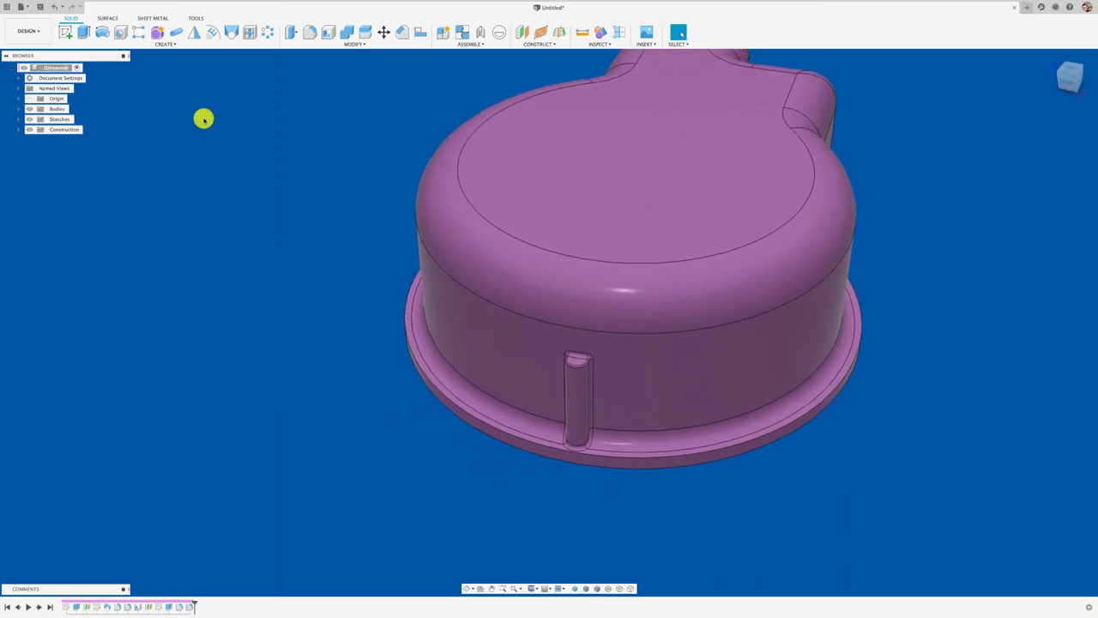
scroll(204, 119, up, 1)
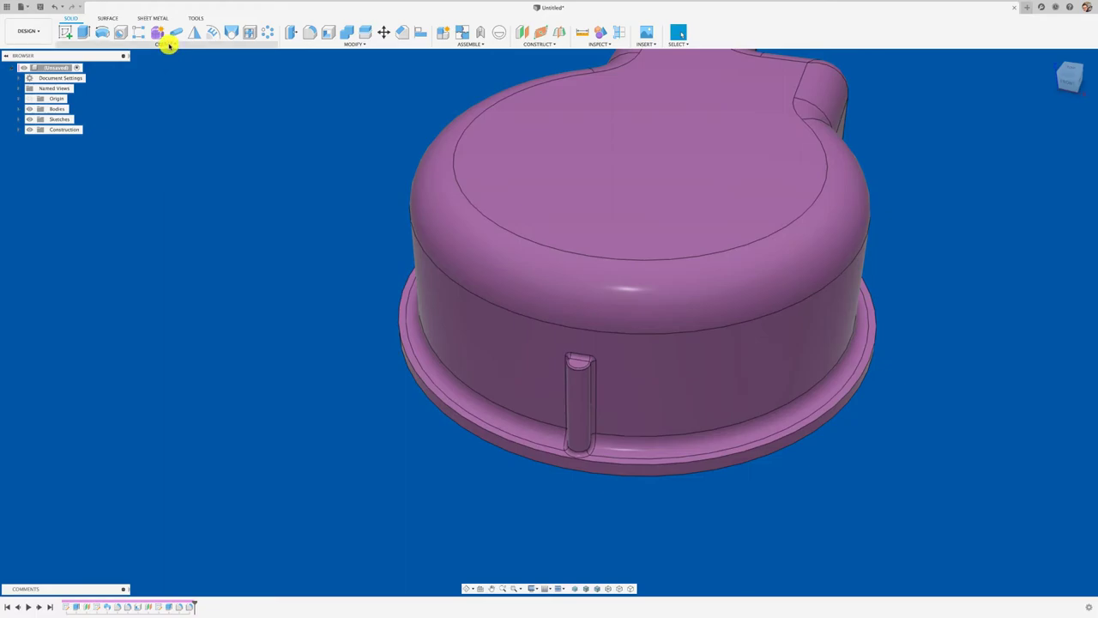
- Pin Pattern on Path to the toolbar and start it from the new icon
click(169, 46)
mouse_move(95, 226)
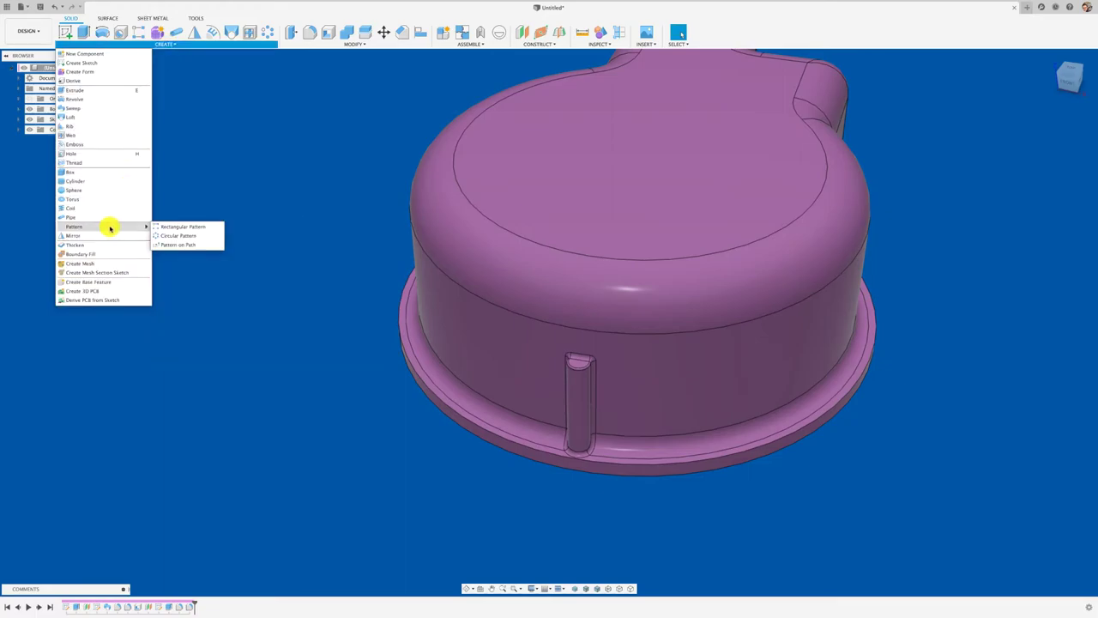
click(218, 245)
click(244, 246)
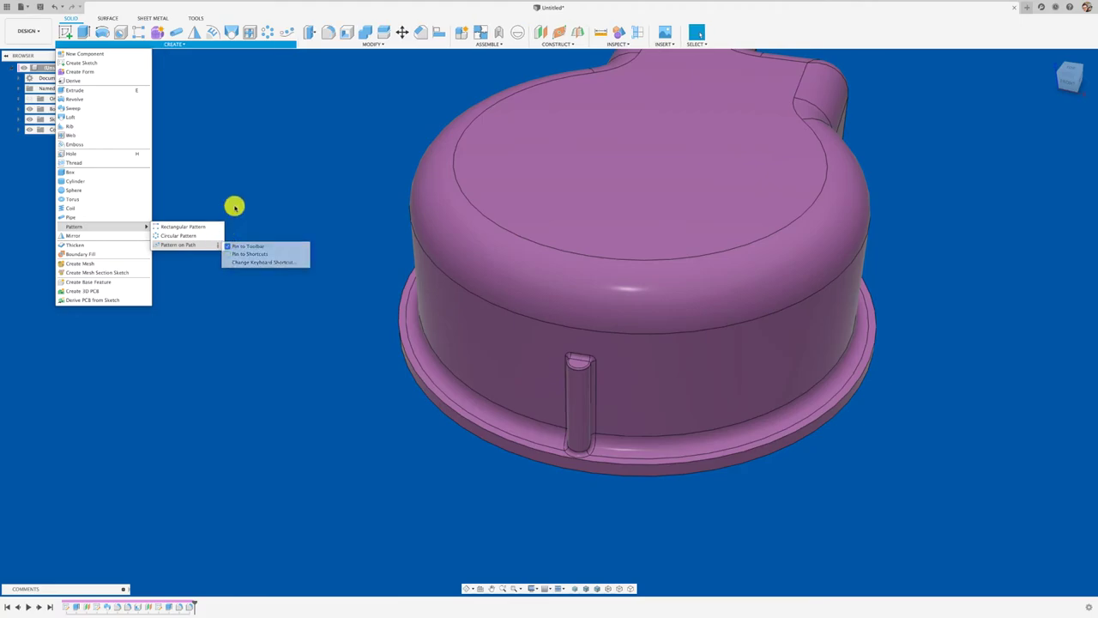
click(287, 32)
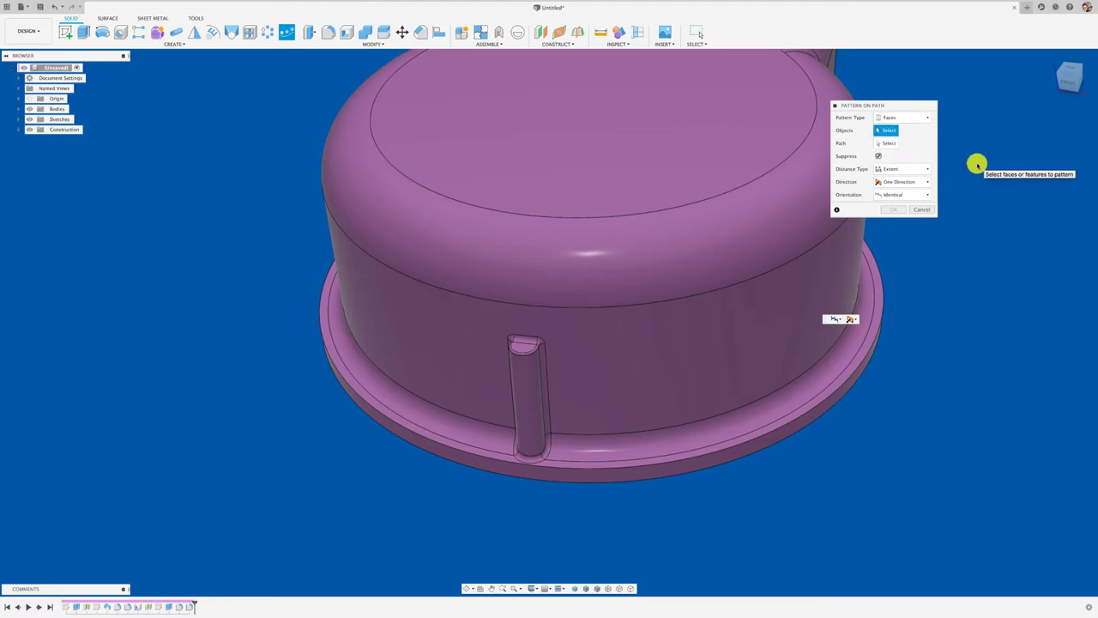
- Select the rib's 11 faces as the objects to pattern
scroll(527, 340, up, 3)
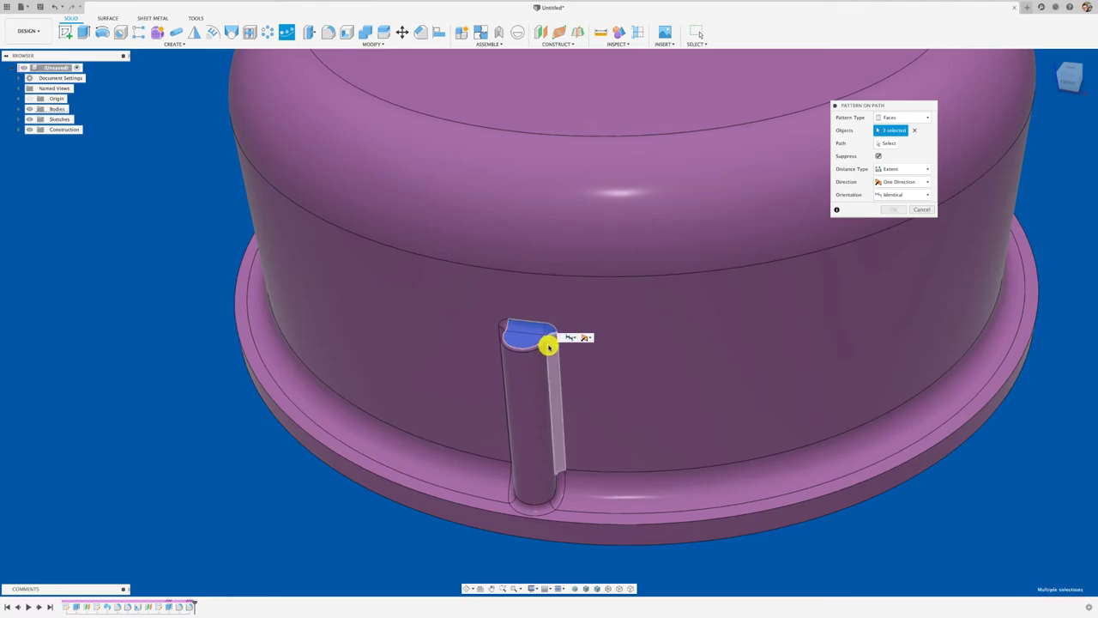
click(549, 346)
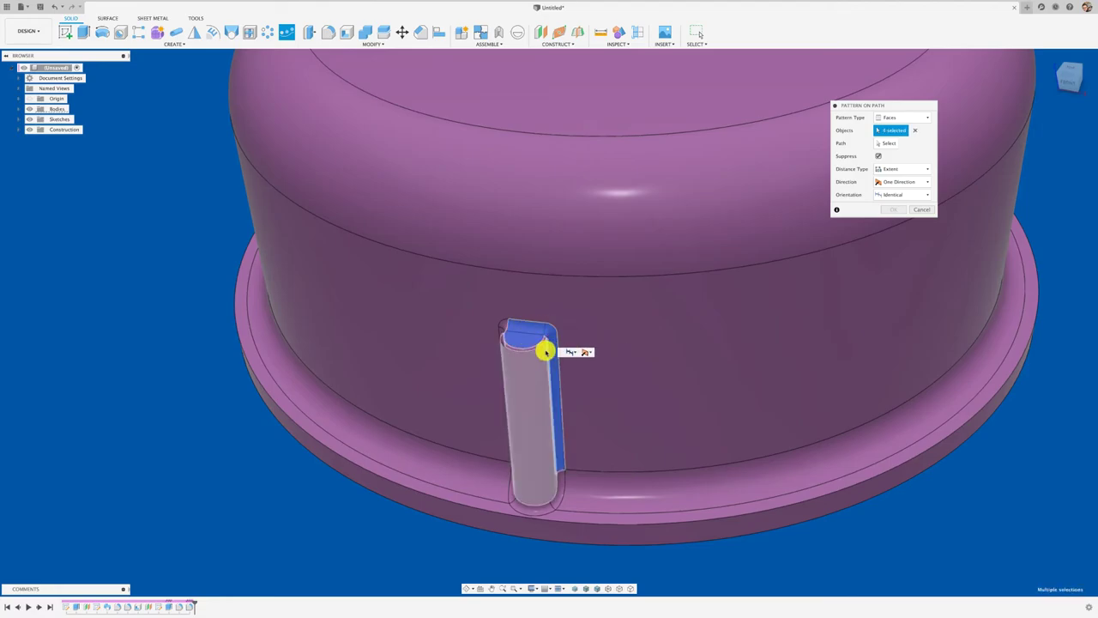
click(506, 328)
shift+middle_drag(529, 360, 522, 372)
click(489, 360)
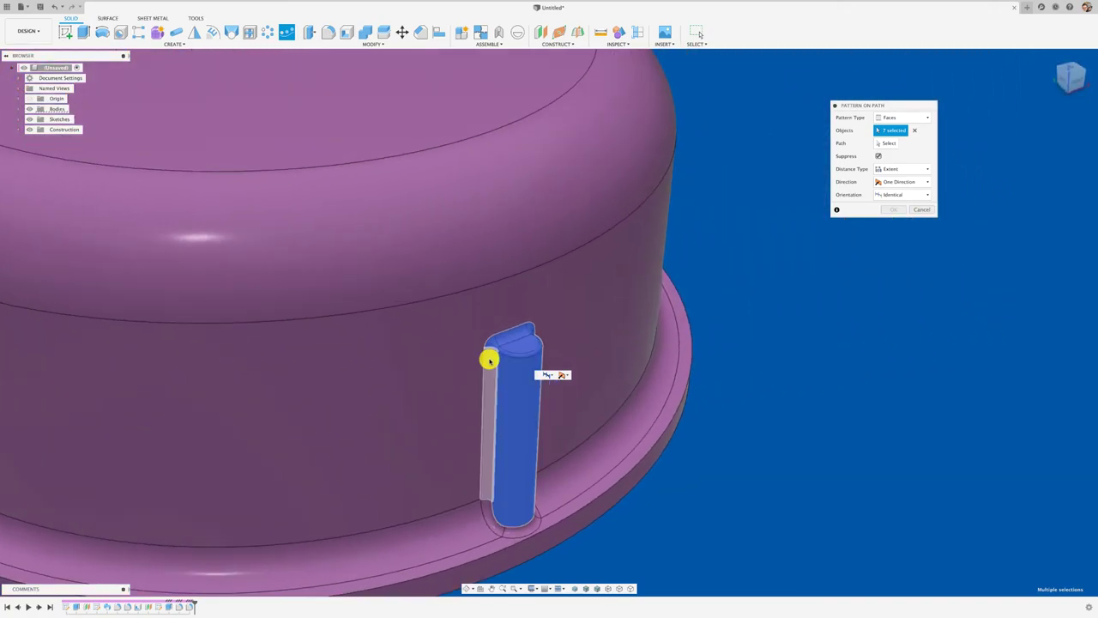
scroll(494, 449, up, 5)
click(515, 341)
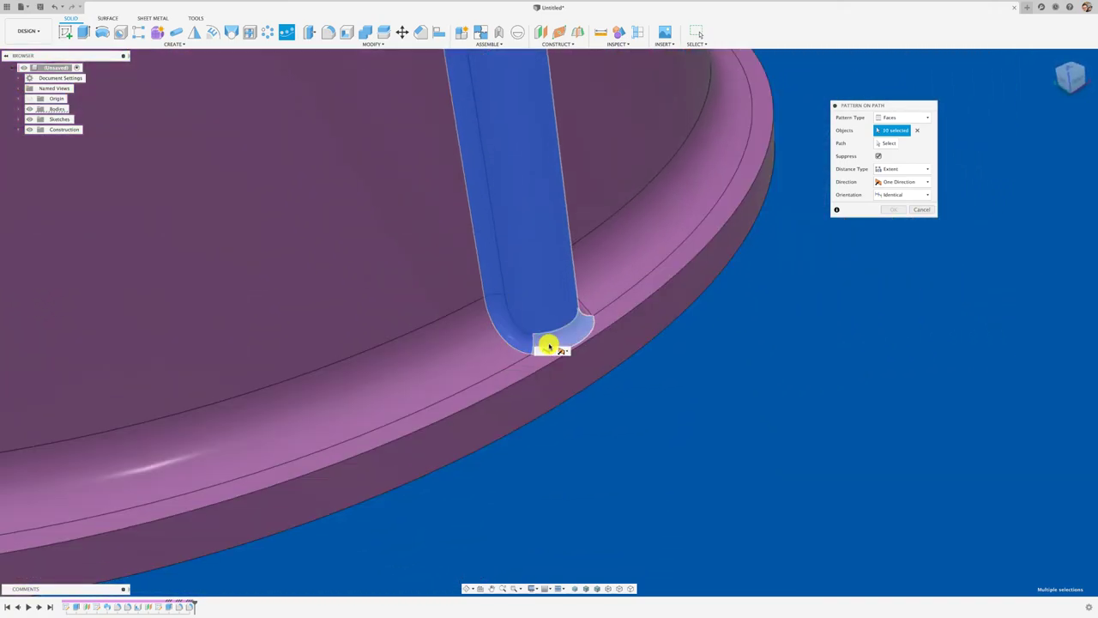
mouse_move(549, 346)
shift+middle_down()
mouse_move(595, 331)
mouse_move(610, 407)
shift+middle_up()
scroll(610, 406, down, 5)
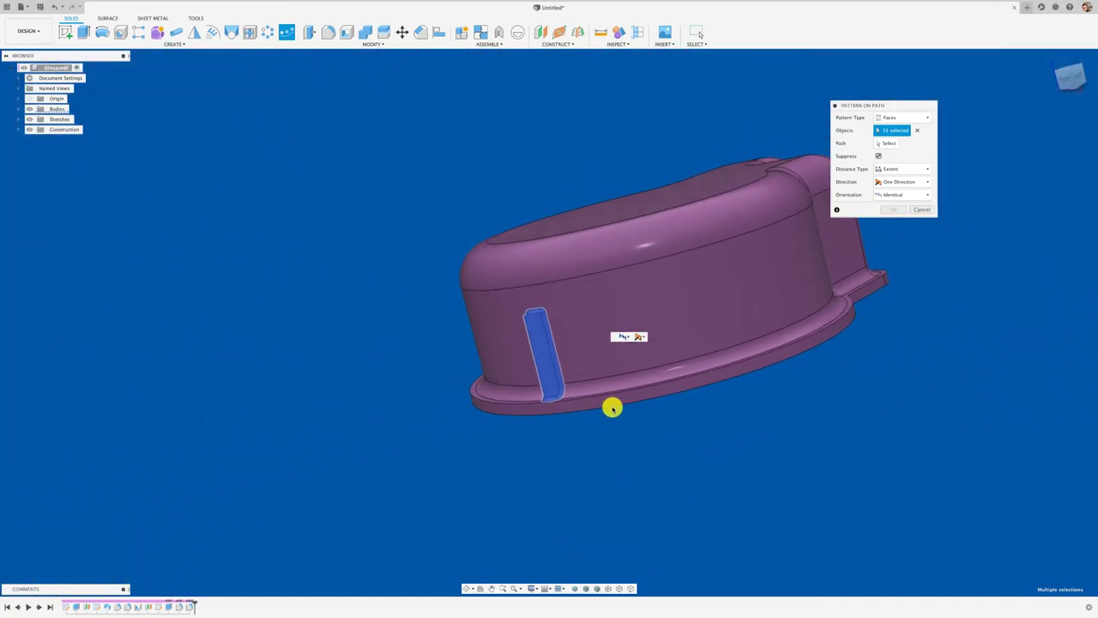
scroll(610, 407, up, 2)
scroll(610, 407, up, 2)
scroll(610, 407, up, 3)
scroll(610, 409, down, 3)
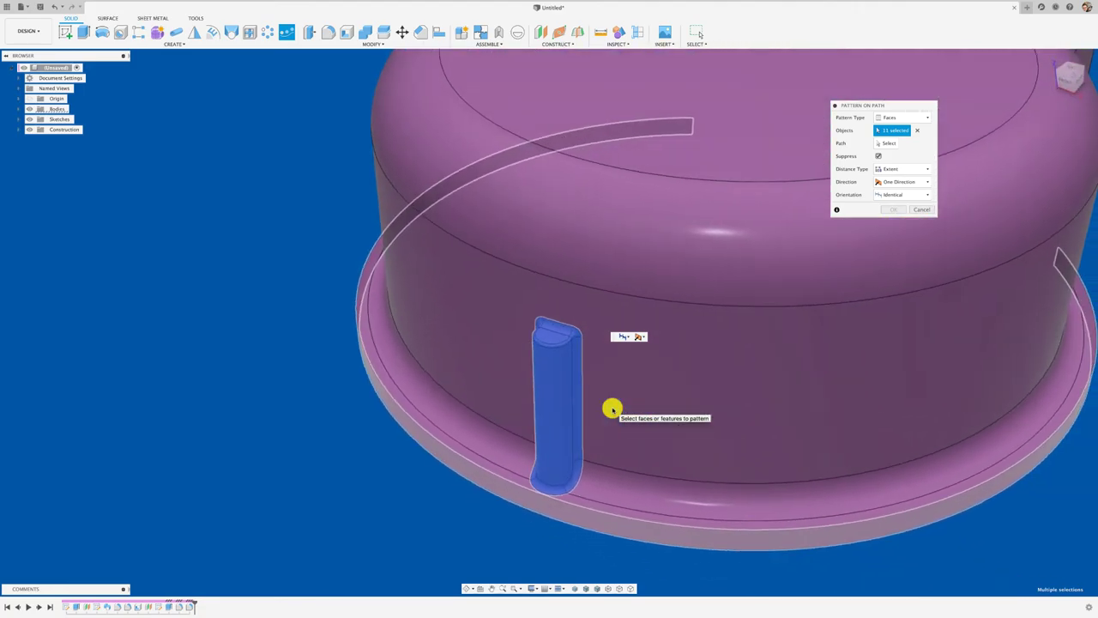
scroll(609, 409, down, 2)
- Choose the base flange rim edge chain as the pattern path
shift+middle_drag(610, 409, 926, 168)
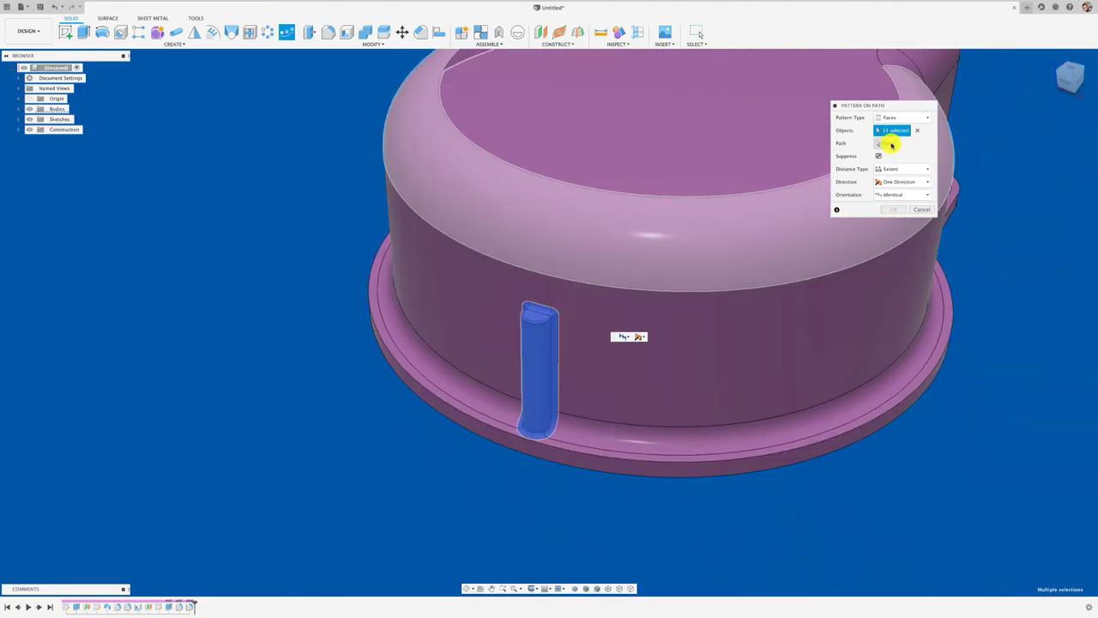
click(891, 144)
scroll(894, 397, down, 2)
click(887, 412)
- Pattern the rib 13 times over 395.4 mm along the rim, oriented to Path Direction
scroll(959, 419, down, 5)
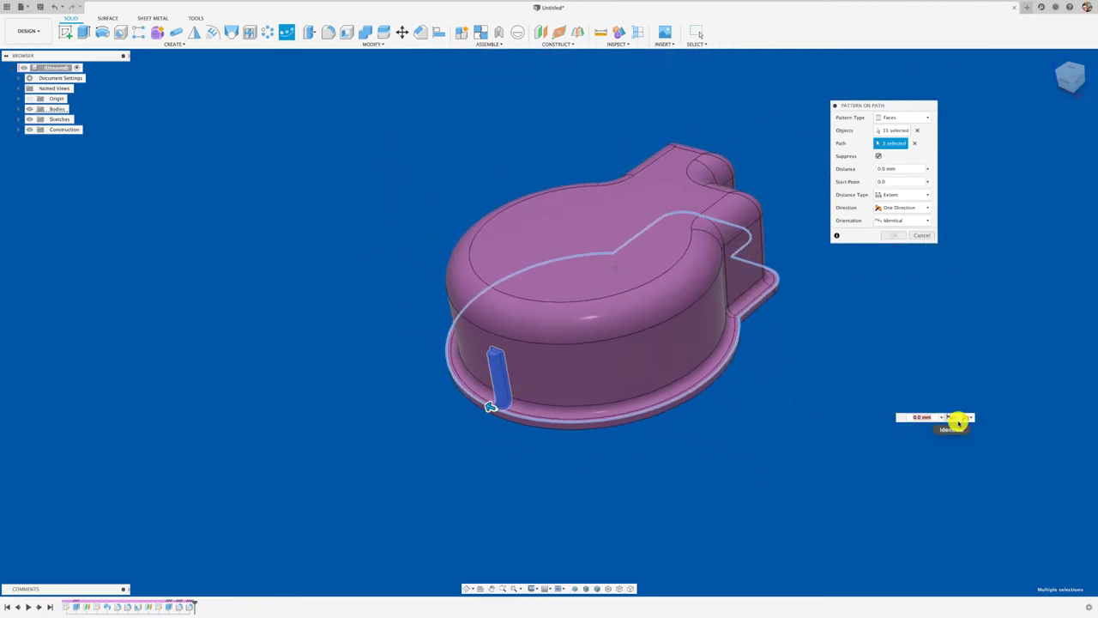
shift+middle_drag(958, 419, 666, 516)
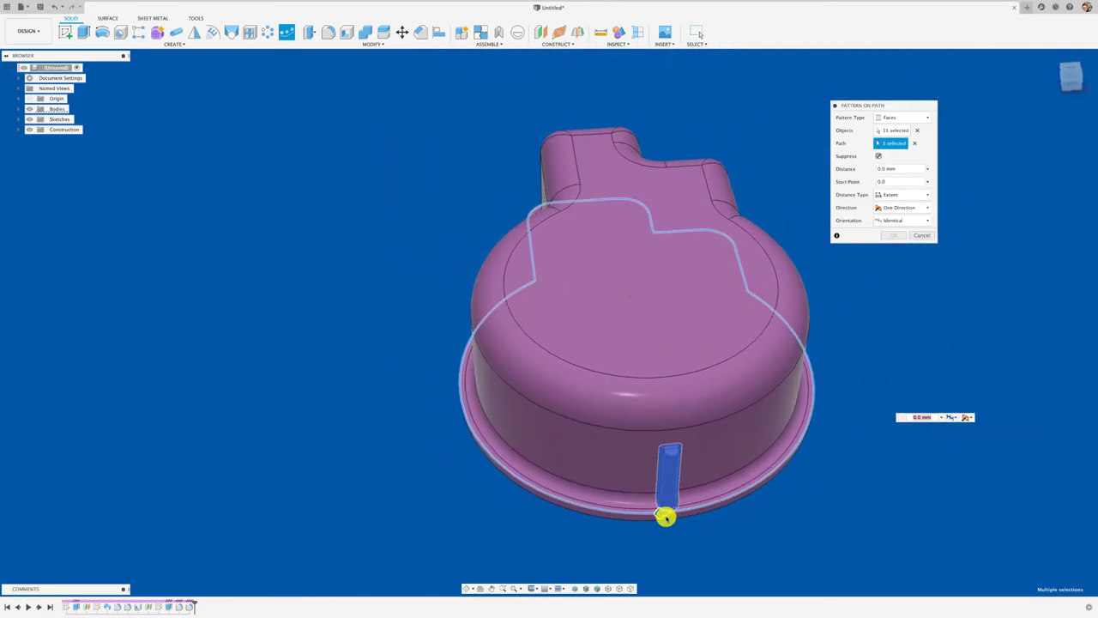
drag(519, 451, 464, 335)
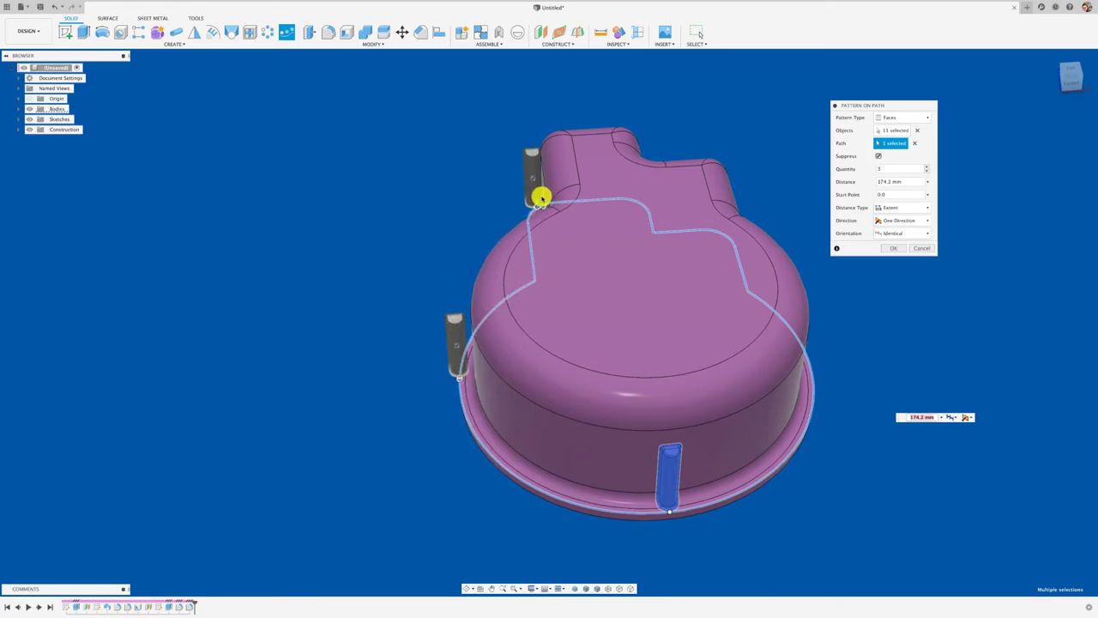
shift+middle_drag(540, 198, 549, 219)
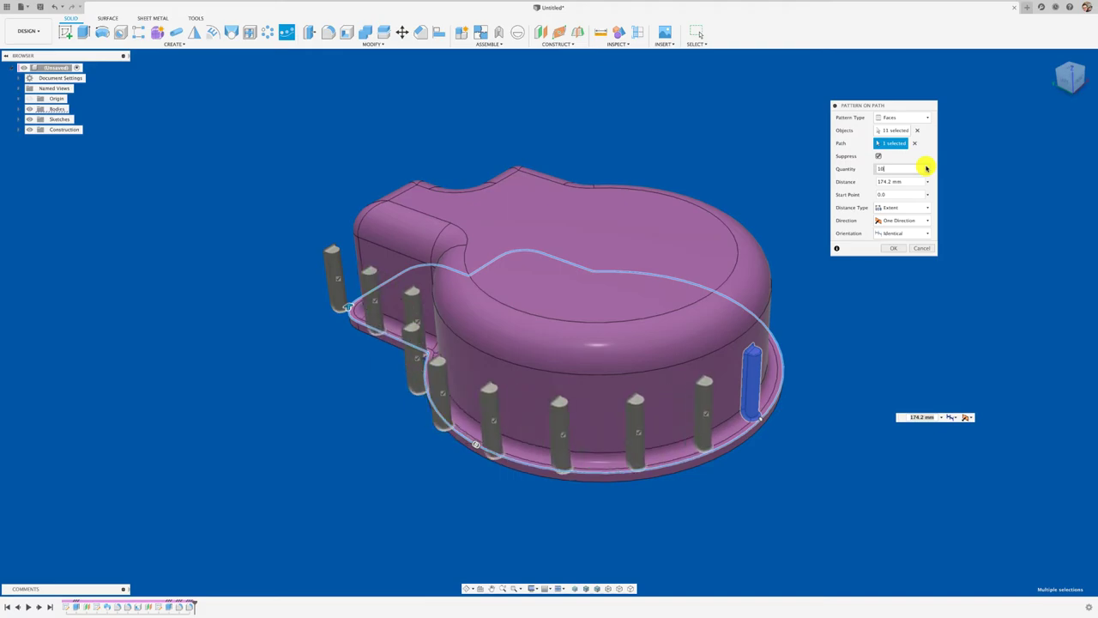
mouse_move(795, 260)
shift+middle_down()
mouse_move(392, 363)
mouse_move(396, 405)
shift+middle_up()
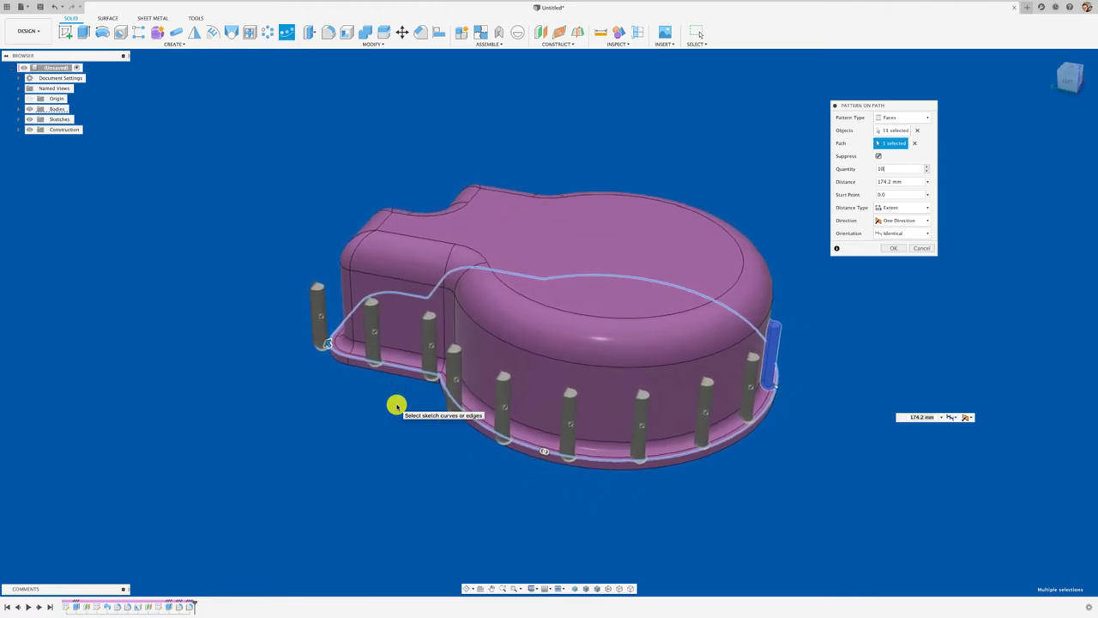
mouse_move(395, 407)
shift+middle_down()
mouse_move(764, 386)
mouse_move(829, 353)
shift+middle_up()
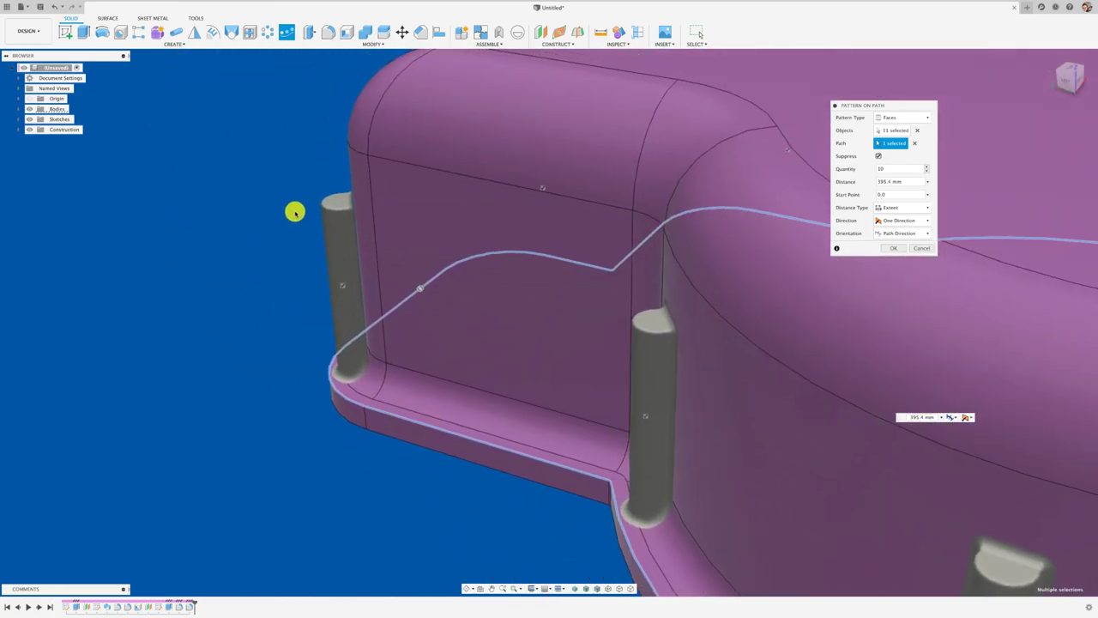
shift+middle_drag(358, 236, 394, 245)
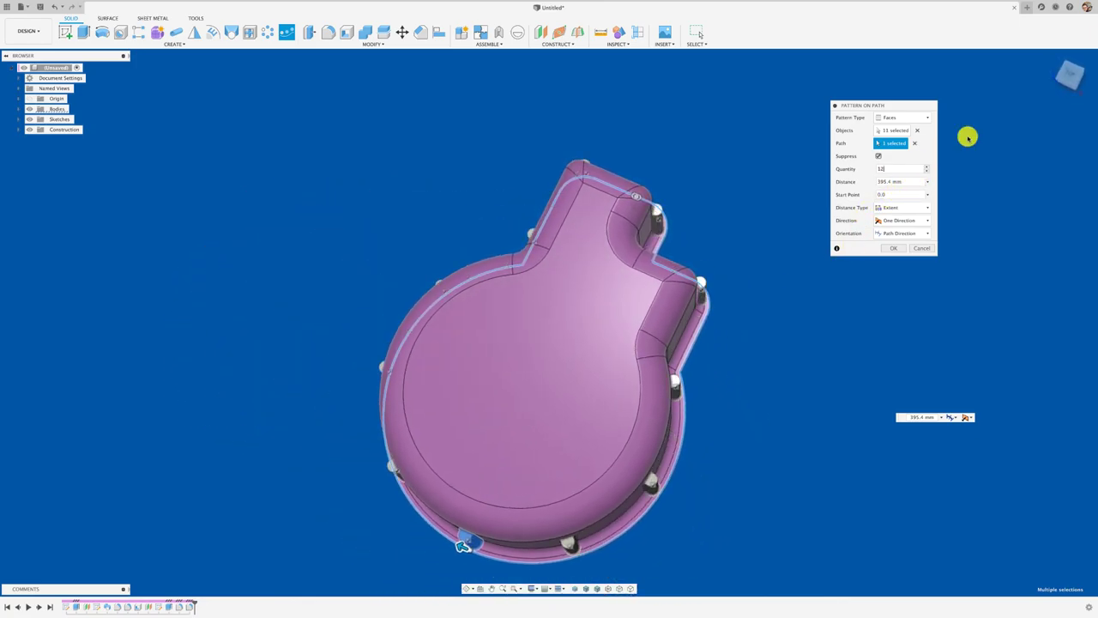
click(1066, 80)
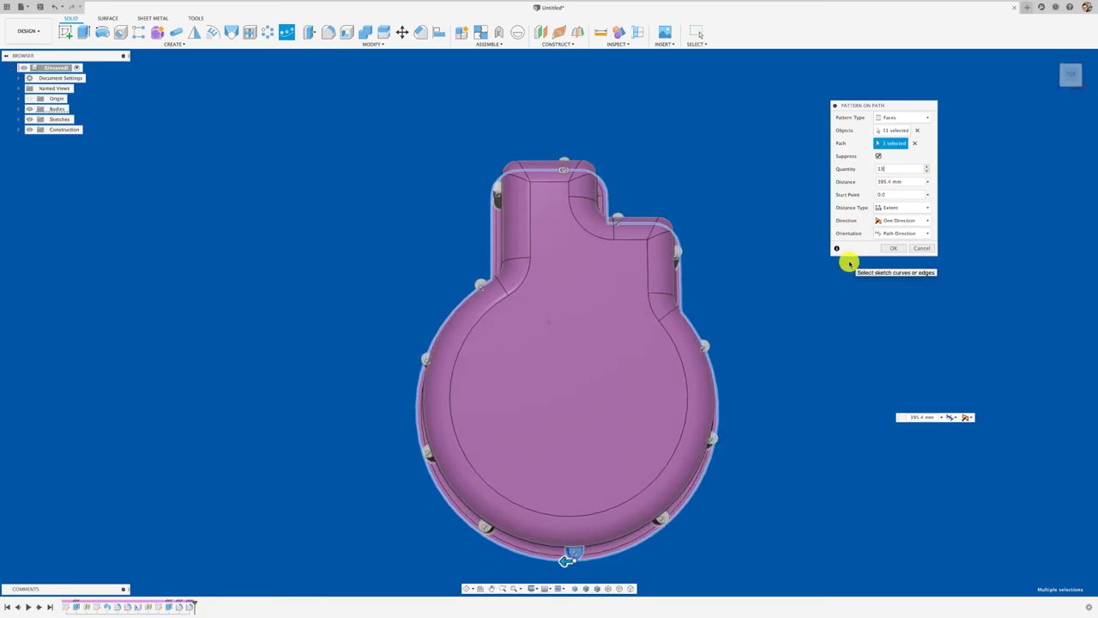
key(F6)
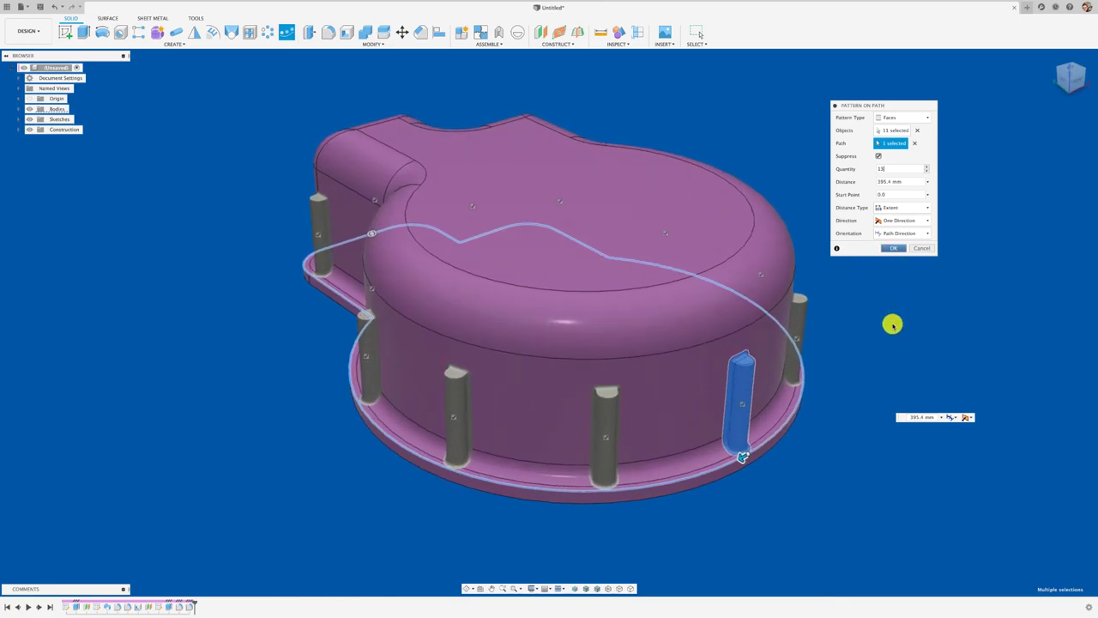
key(Return)
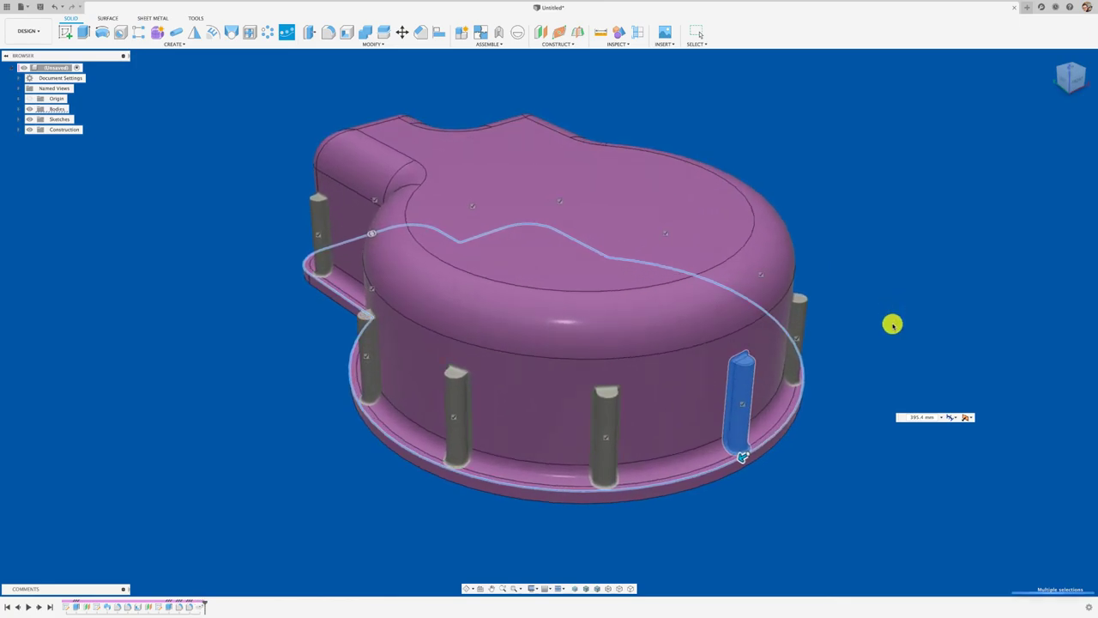
mouse_move(824, 355)
shift+middle_down()
mouse_move(537, 421)
mouse_move(537, 363)
mouse_move(515, 346)
mouse_move(473, 389)
mouse_move(583, 326)
shift+middle_up()
scroll(478, 406, up, 3)
scroll(483, 405, up, 3)
click(537, 363)
click(525, 347)
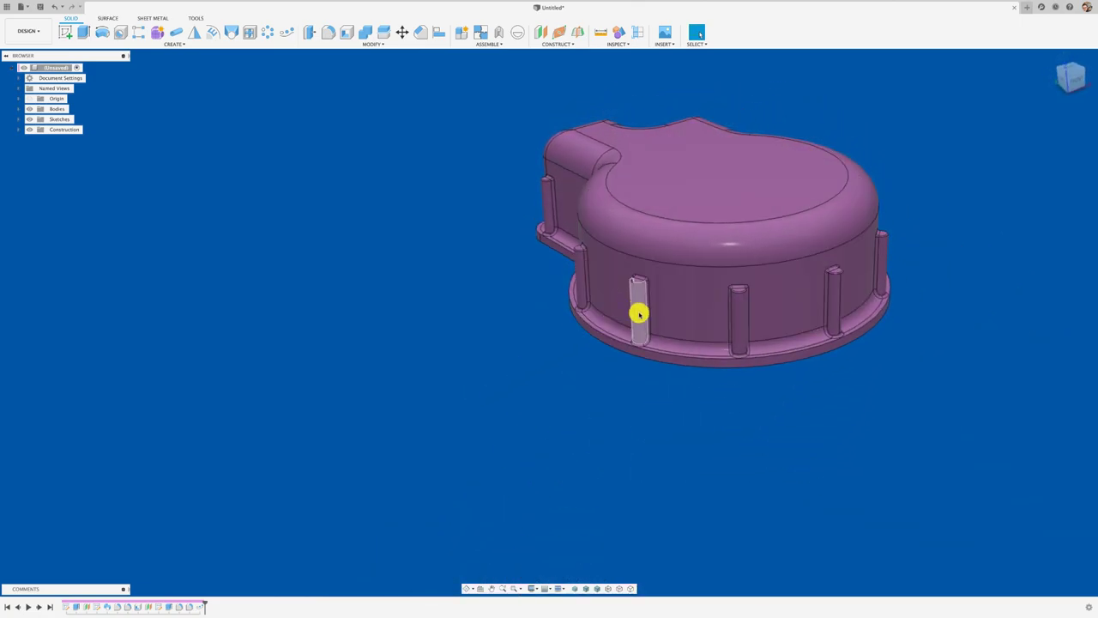
mouse_move(531, 387)
shift+middle_down()
mouse_move(400, 363)
mouse_move(302, 261)
mouse_move(320, 262)
shift+middle_up()
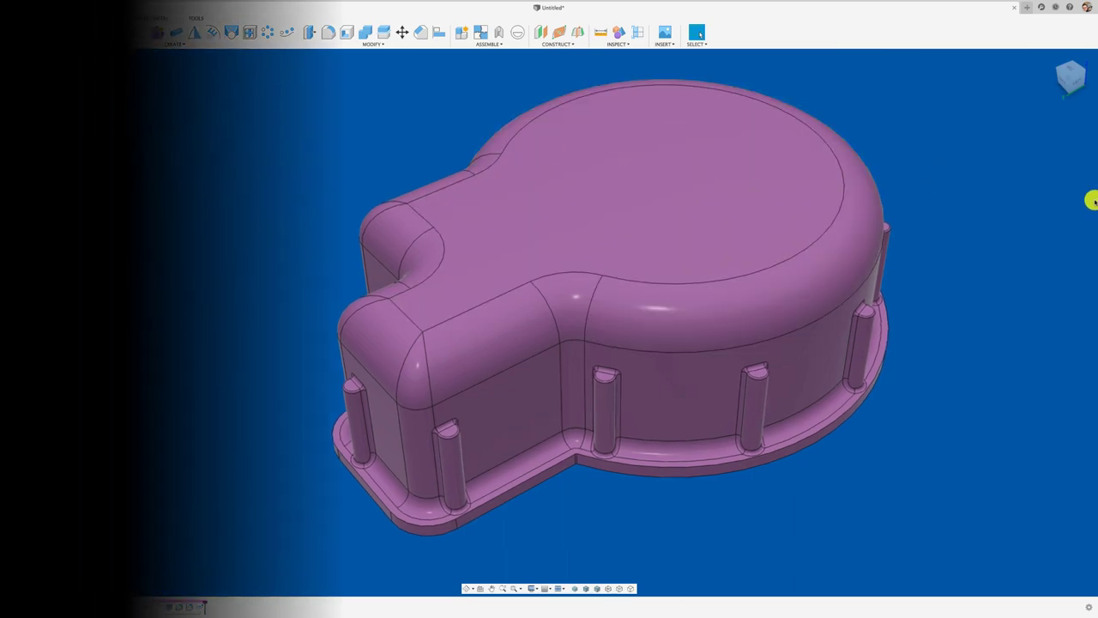